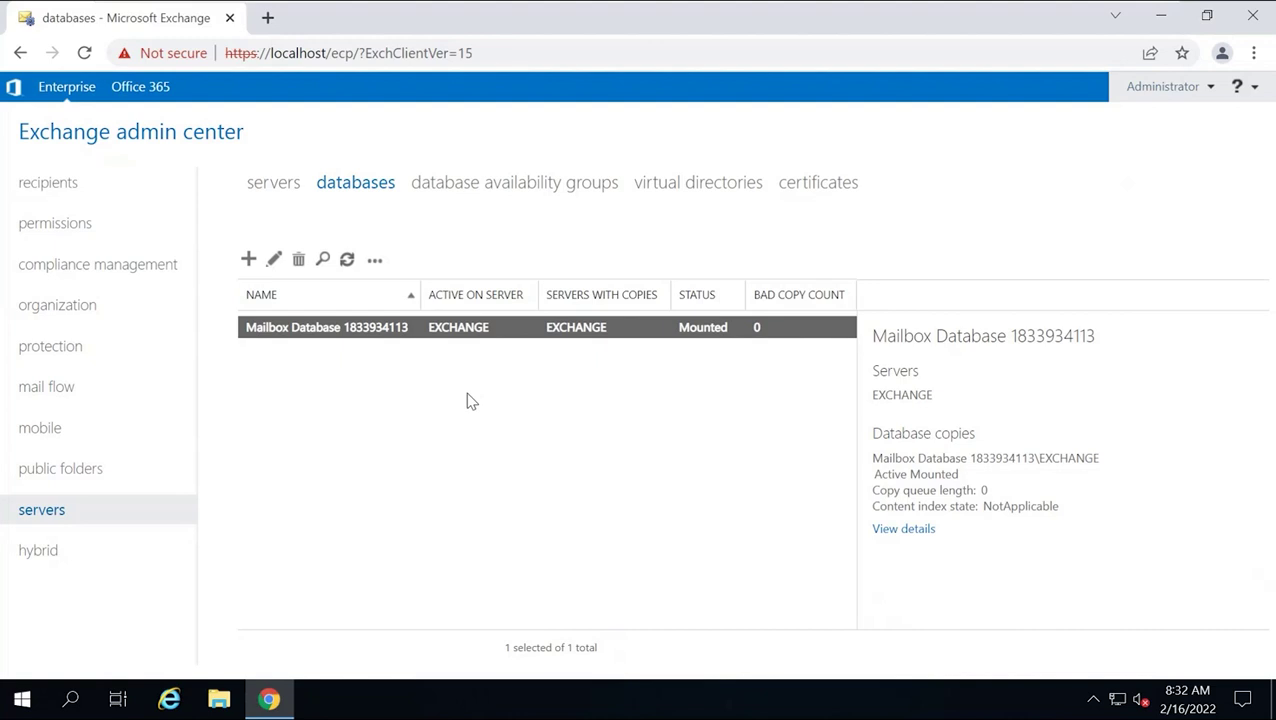
Step: Open the mailbox database's properties, examine the .edb extension in its database path, and close the properties without saving
{"action": "double_click", "coordinate": [363, 340]}
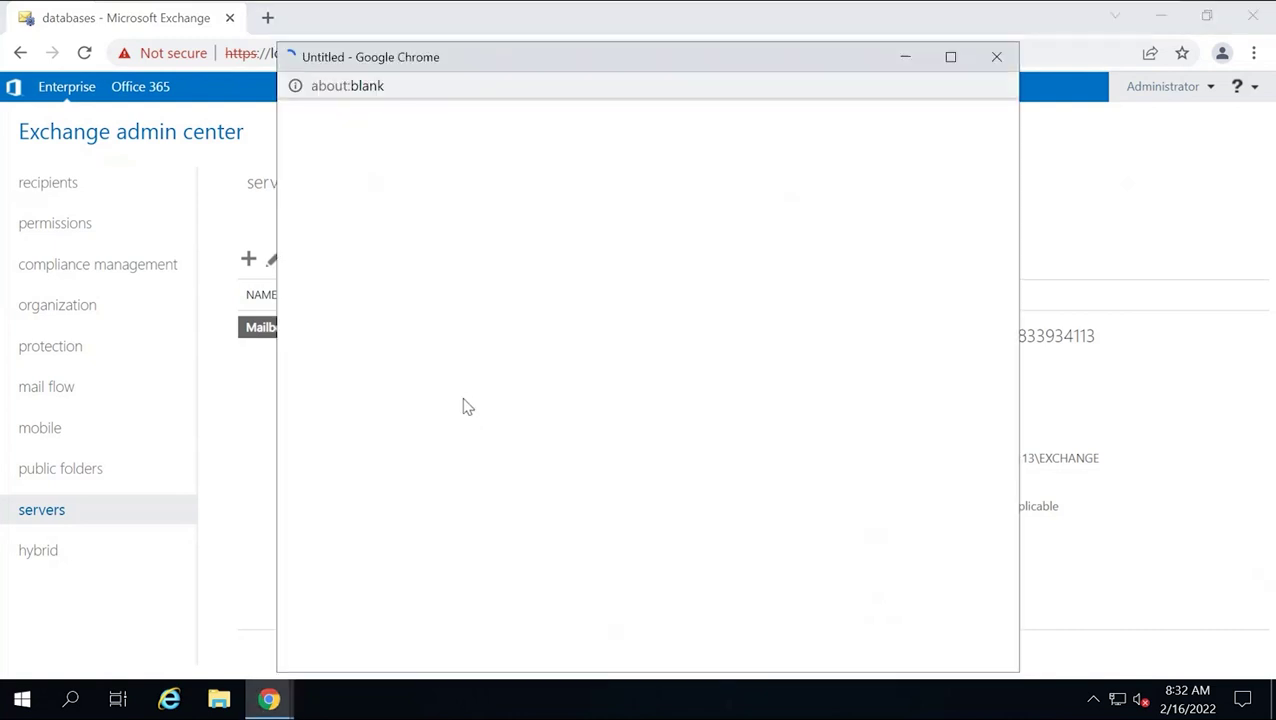
{"action": "left_click", "coordinate": [951, 57]}
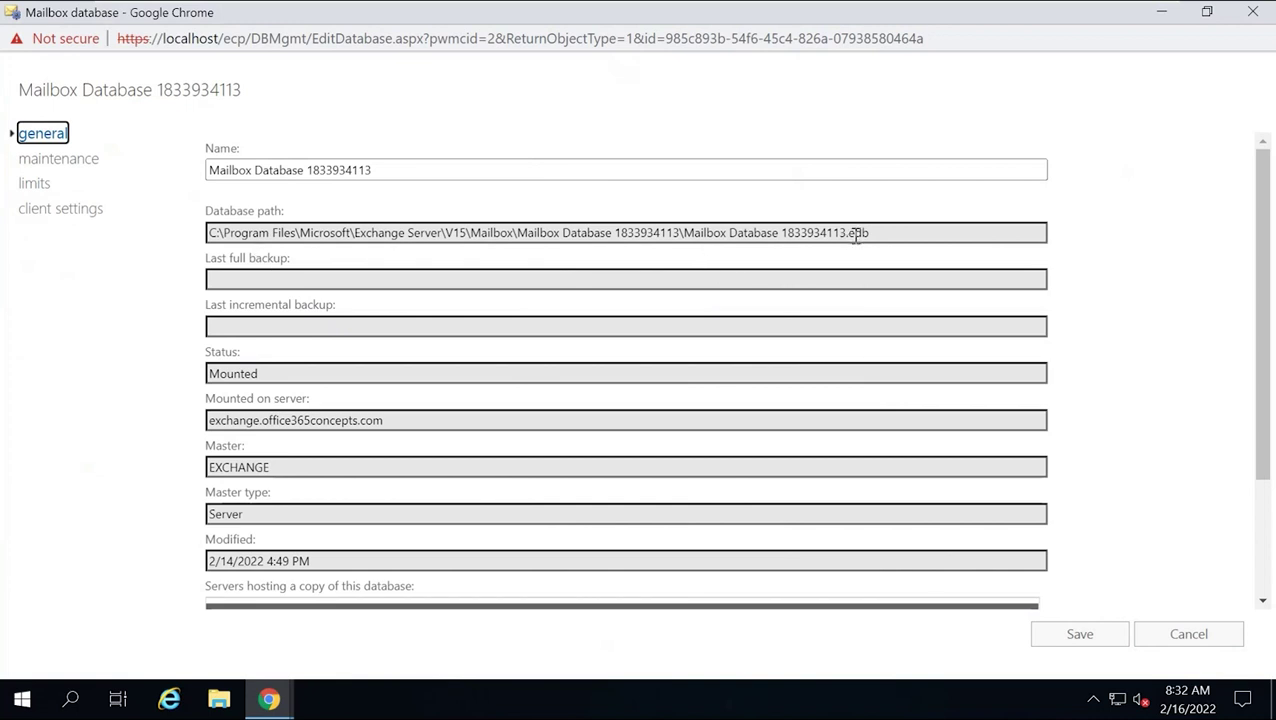
{"action": "left_click_drag", "start_coordinate": [205, 210], "coordinate": [330, 218]}
{"action": "left_click_drag", "start_coordinate": [877, 233], "coordinate": [848, 232]}
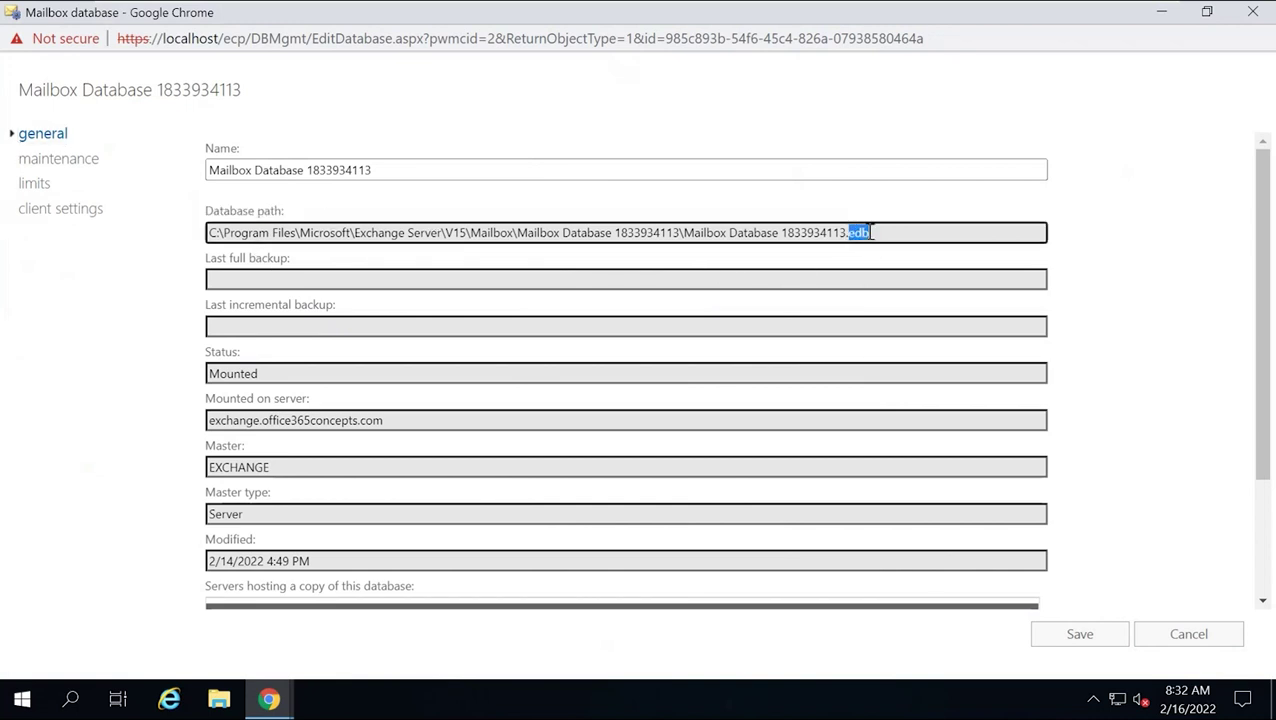
{"action": "left_click", "coordinate": [882, 233]}
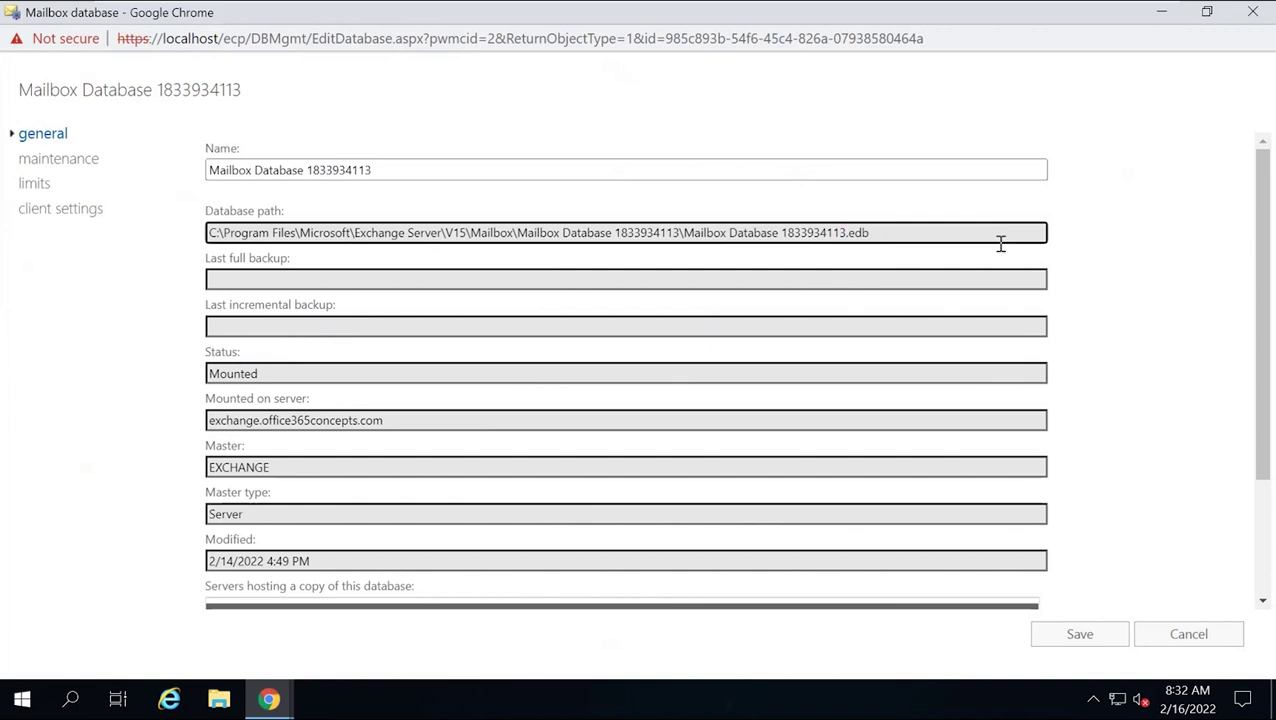
{"action": "left_click", "coordinate": [1186, 634]}
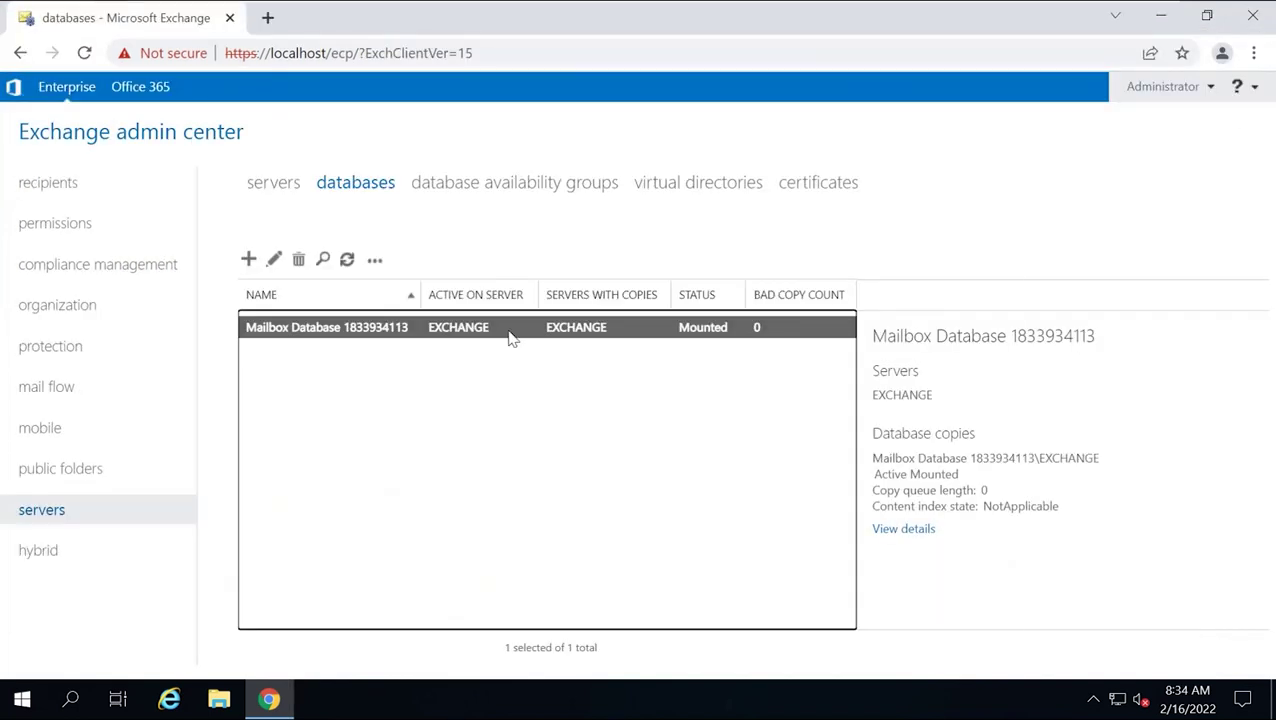
Step: Reopen the mailbox database's properties in a maximized window and review its name and database path fields
{"action": "double_click", "coordinate": [507, 336]}
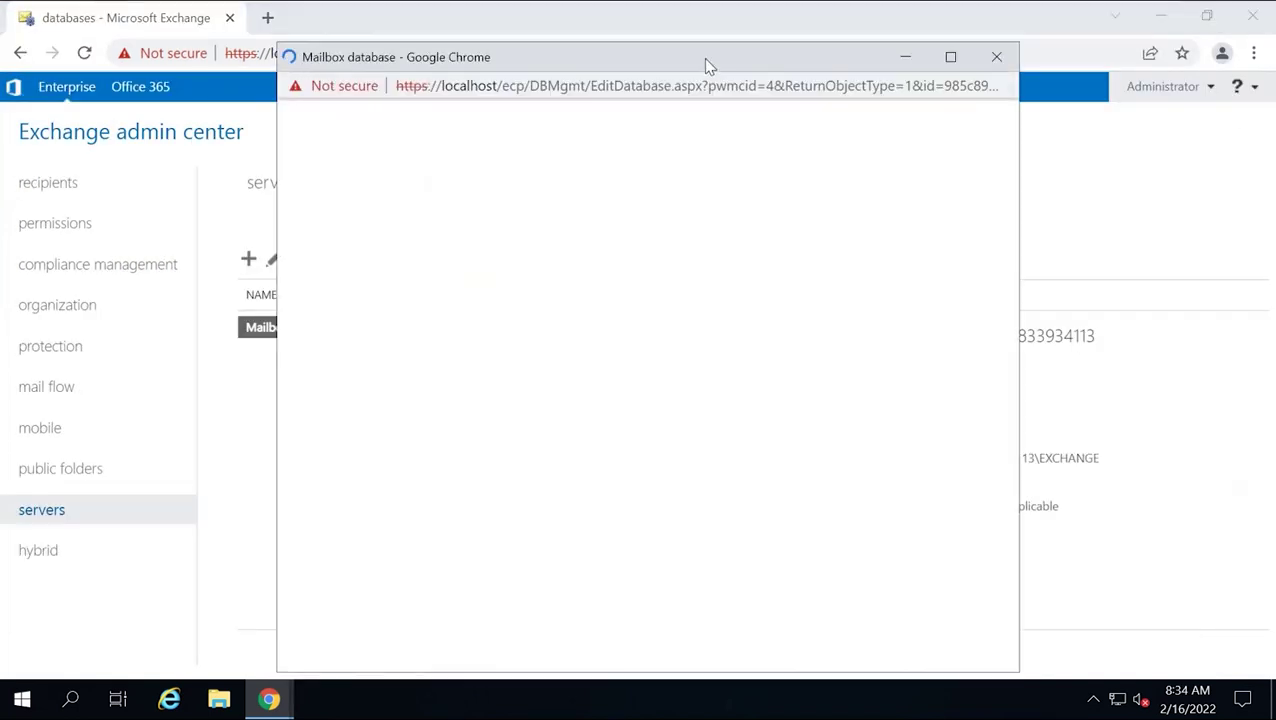
{"action": "double_click", "coordinate": [704, 58]}
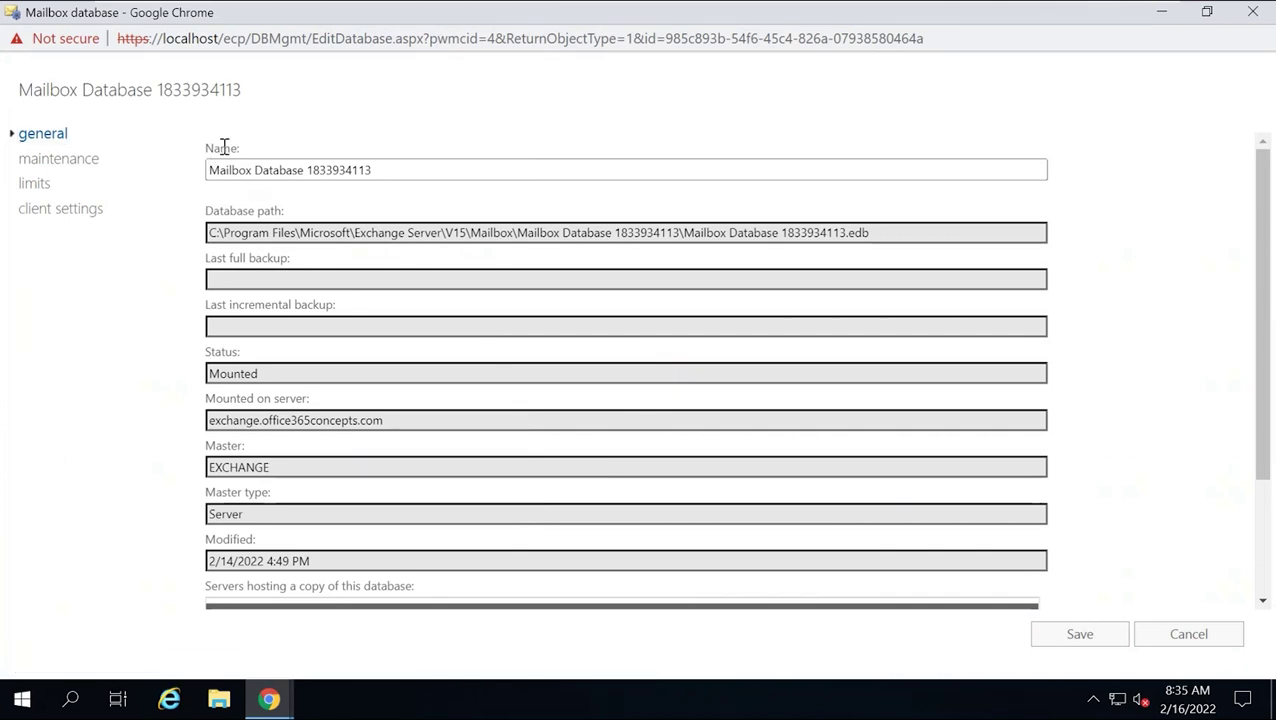
{"action": "left_click_drag", "start_coordinate": [209, 170], "coordinate": [396, 176]}
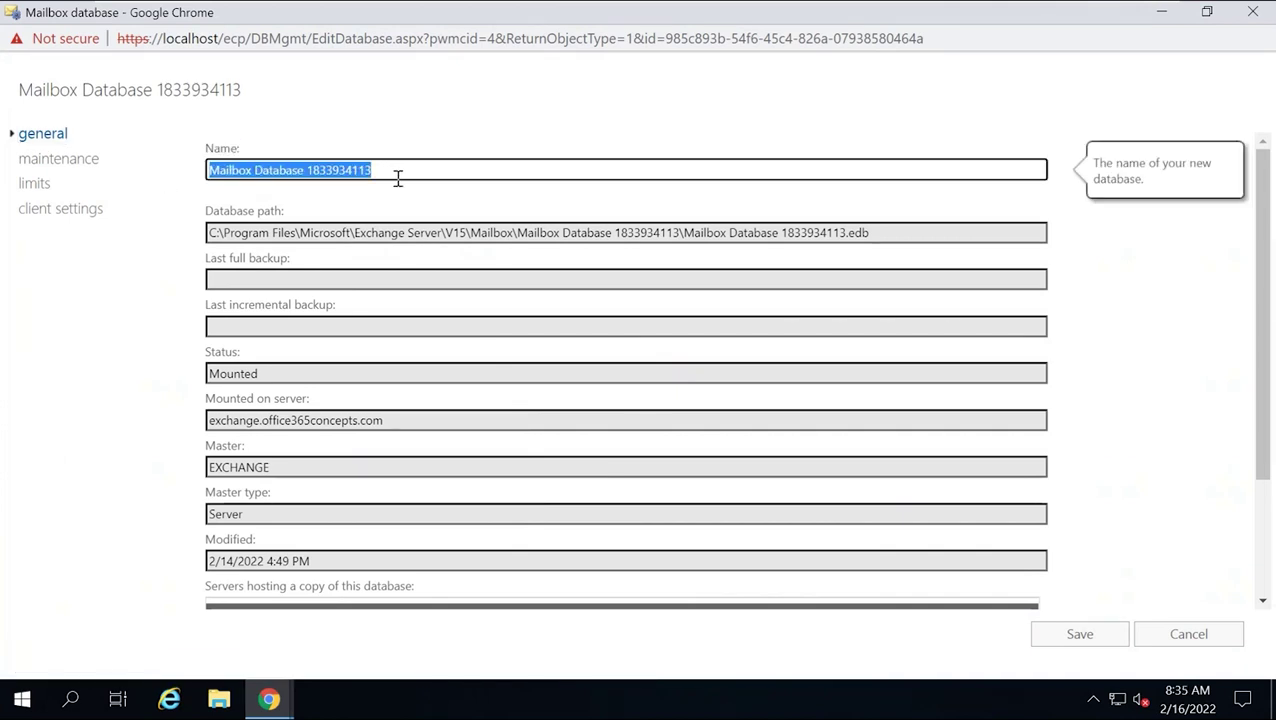
{"action": "left_click_drag", "start_coordinate": [203, 211], "coordinate": [287, 218]}
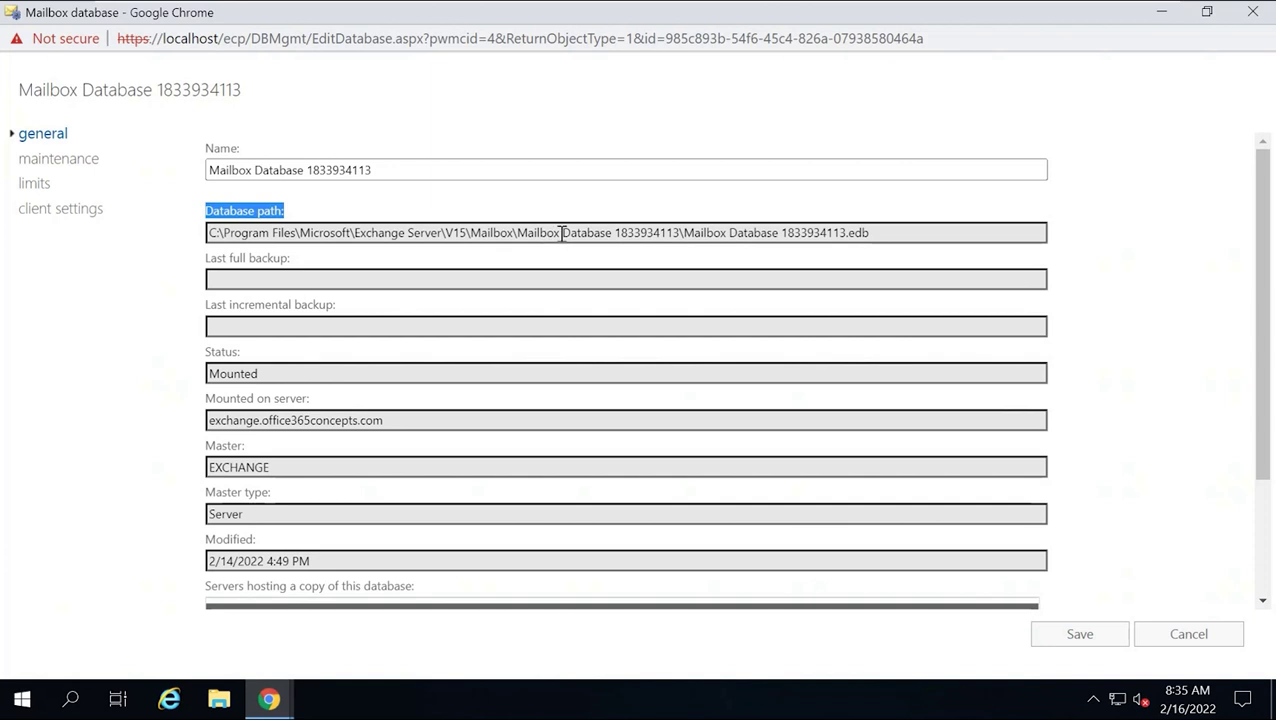
Step: Copy the path C:\Program Files\Microsoft\Exchange Server\V15\Mailbox from the database path and open that folder in File Explorer
{"action": "left_click_drag", "start_coordinate": [514, 233], "coordinate": [171, 233]}
{"action": "key", "text": "ctrl+c"}
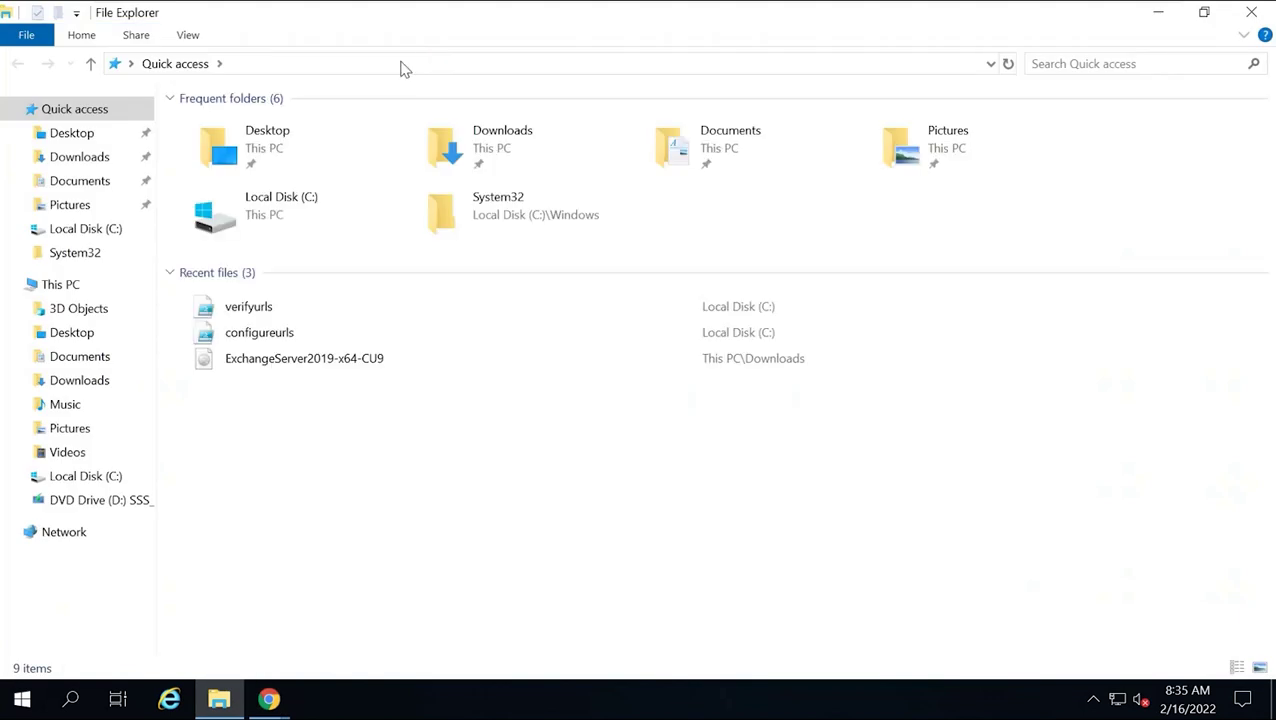
{"action": "left_click", "coordinate": [401, 61]}
{"action": "key", "text": "ctrl+v"}
{"action": "key", "text": "Return"}
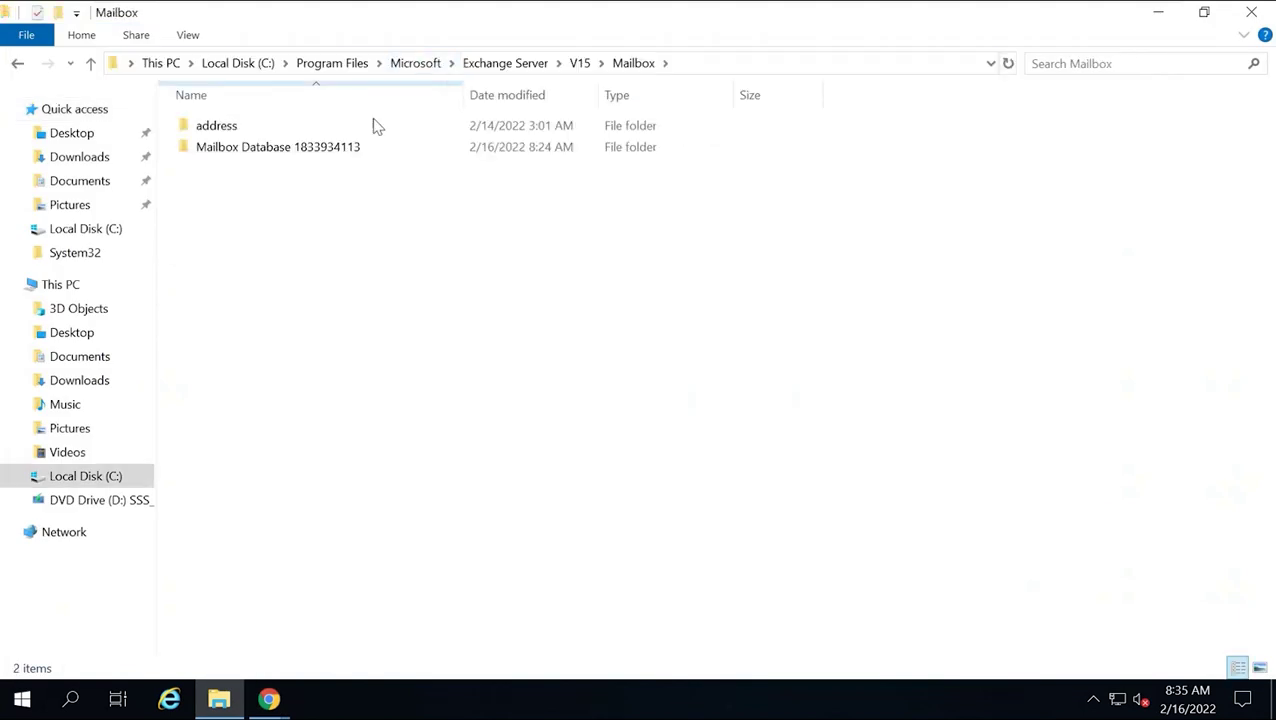
Step: Compare the mailbox database folder's name with the name in the database properties, and open that folder in File Explorer
{"action": "left_click", "coordinate": [257, 152]}
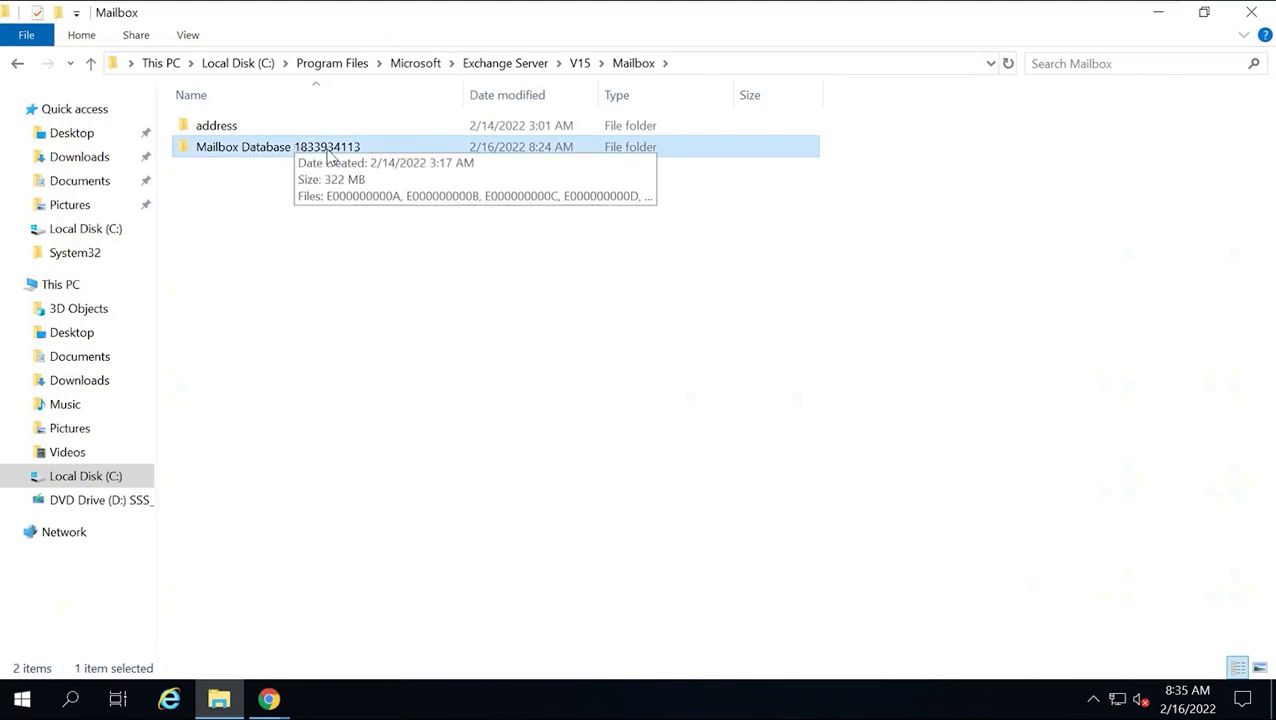
{"action": "left_click", "coordinate": [268, 699]}
{"action": "left_click", "coordinate": [305, 612]}
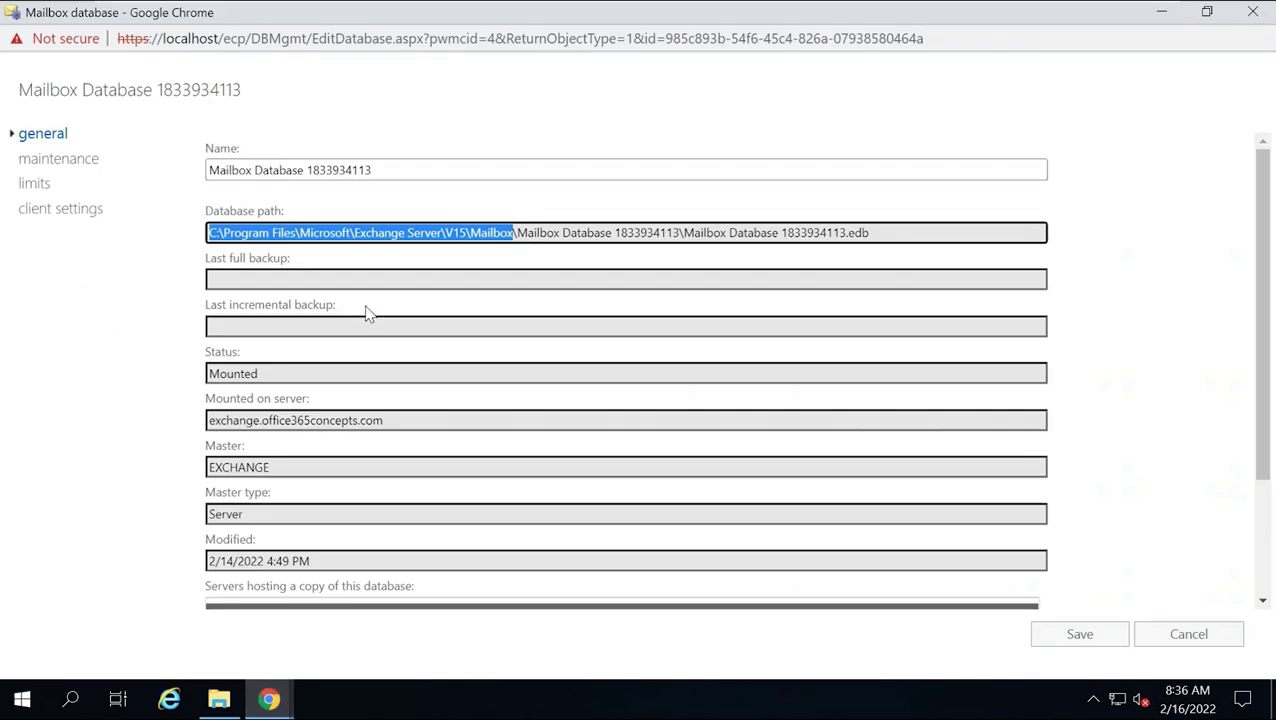
{"action": "left_click_drag", "start_coordinate": [385, 175], "coordinate": [348, 171]}
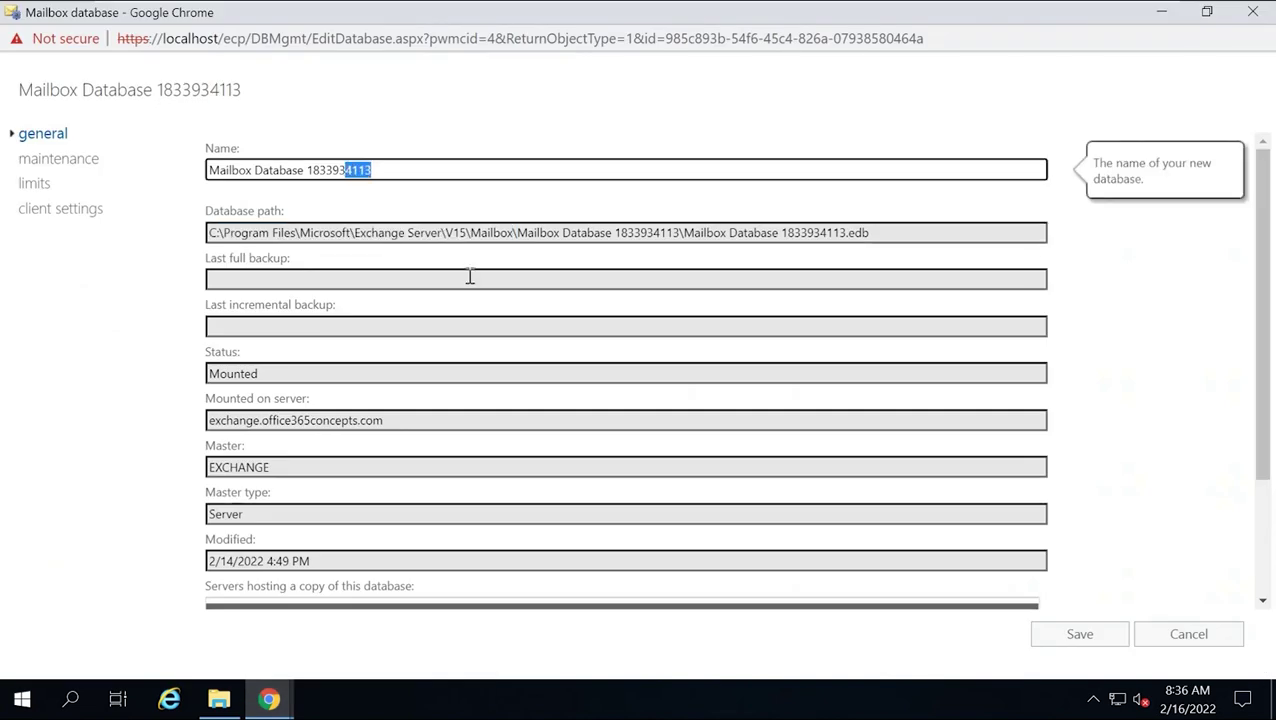
{"action": "left_click", "coordinate": [218, 699]}
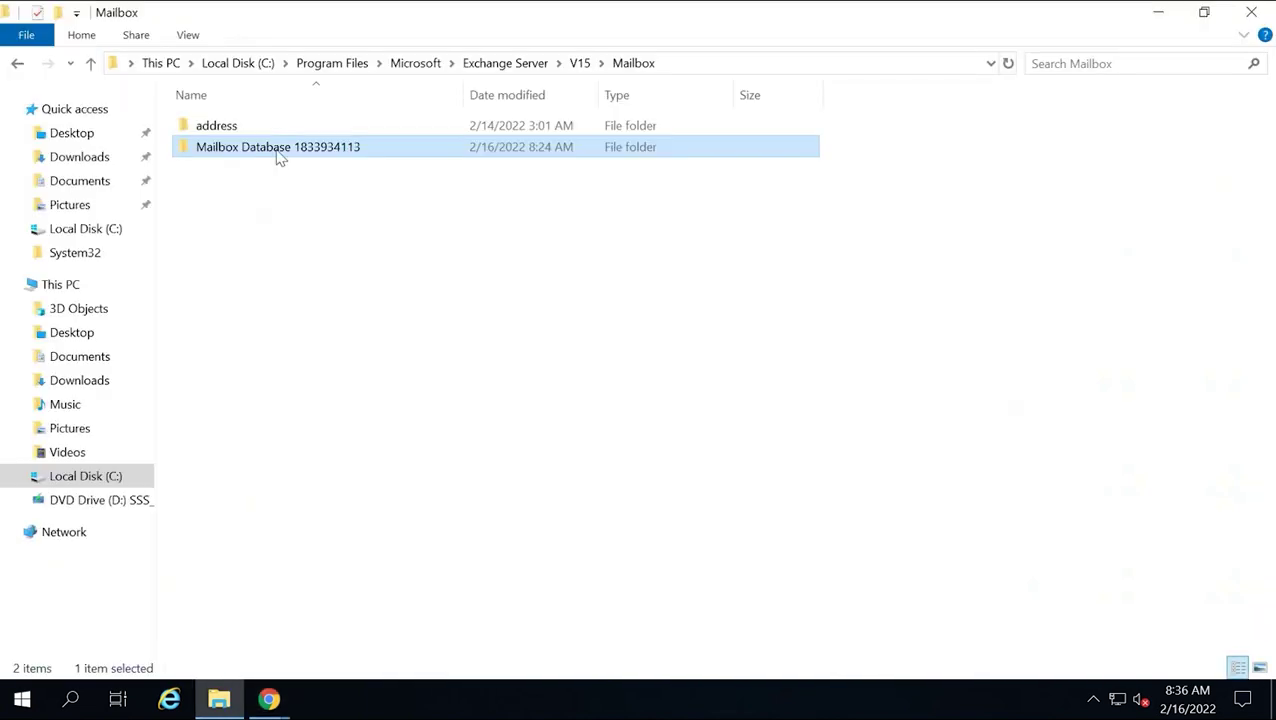
{"action": "double_click", "coordinate": [279, 155]}
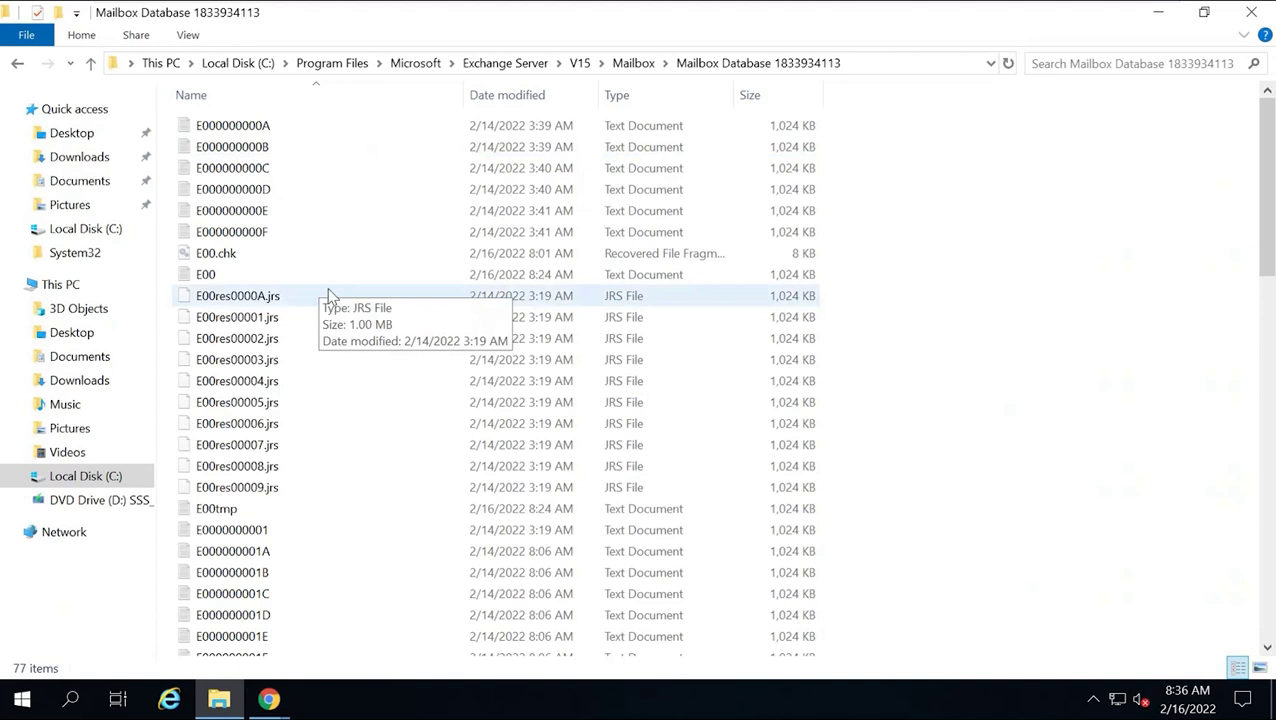
Step: Check the file type of E000000000C in its file properties and close them
{"action": "left_click", "coordinate": [232, 168]}
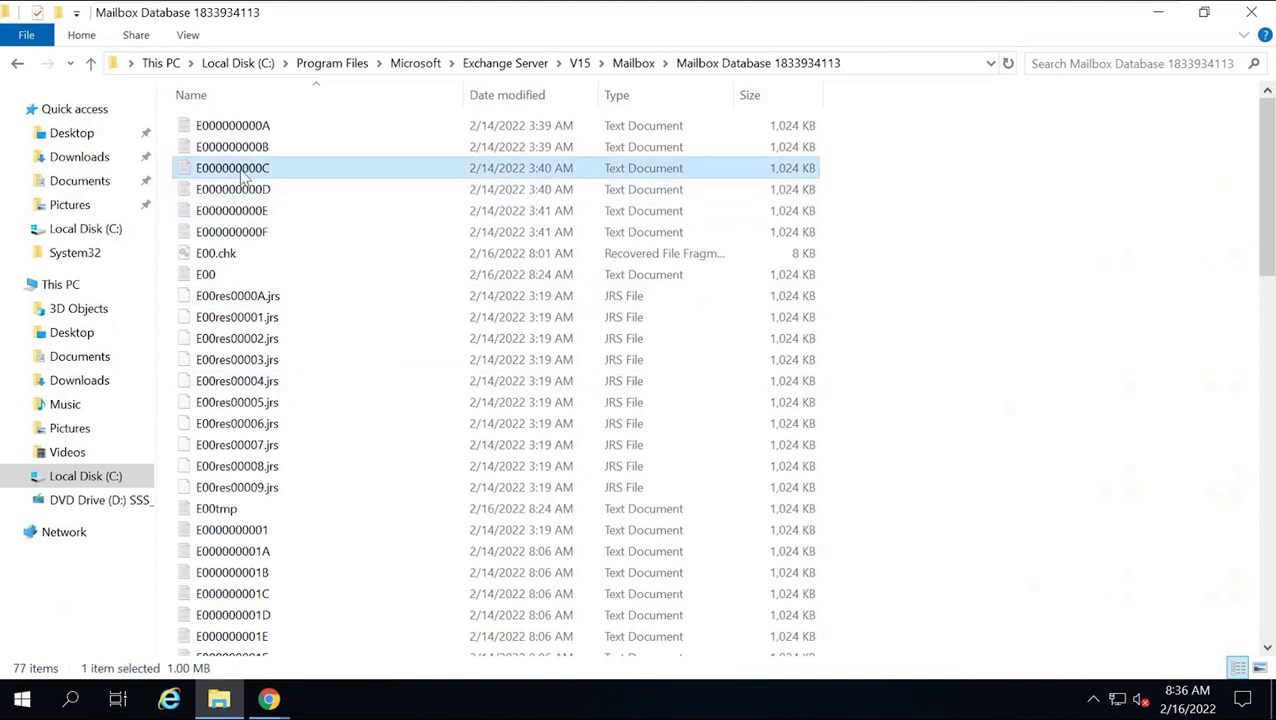
{"action": "right_click", "coordinate": [239, 168]}
{"action": "left_click", "coordinate": [297, 456]}
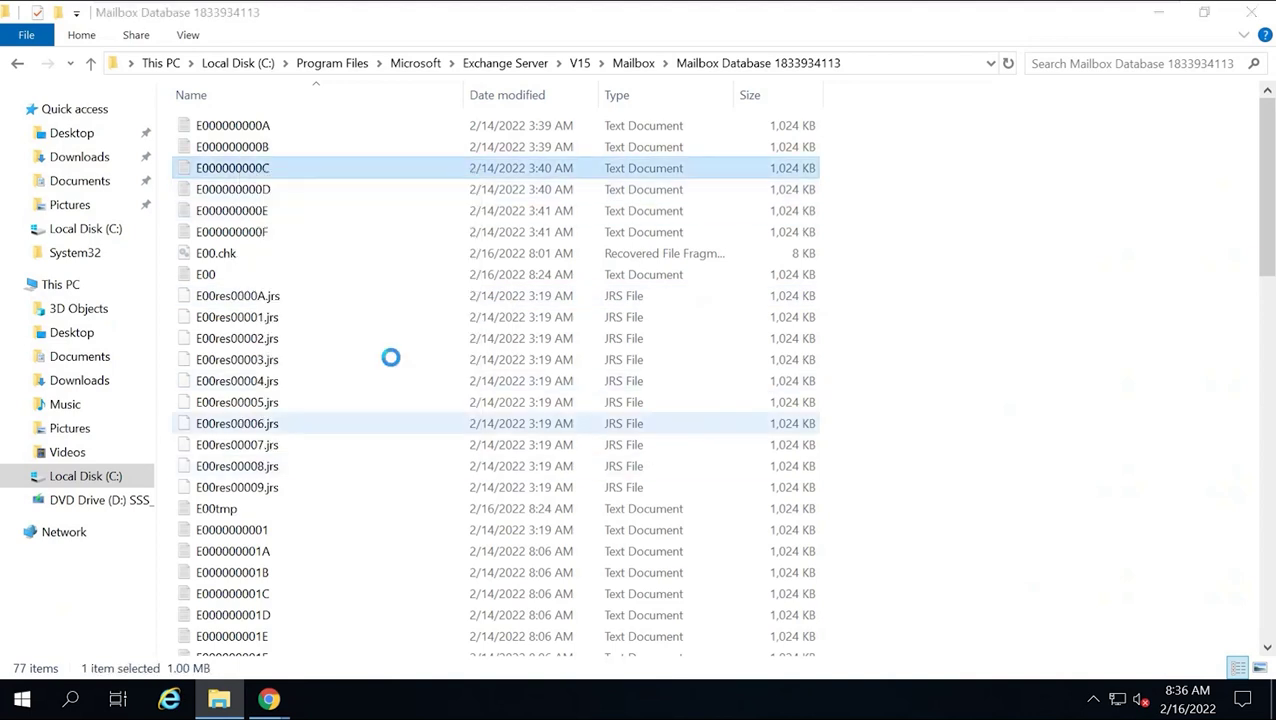
{"action": "double_click", "coordinate": [484, 299]}
{"action": "left_click", "coordinate": [507, 300]}
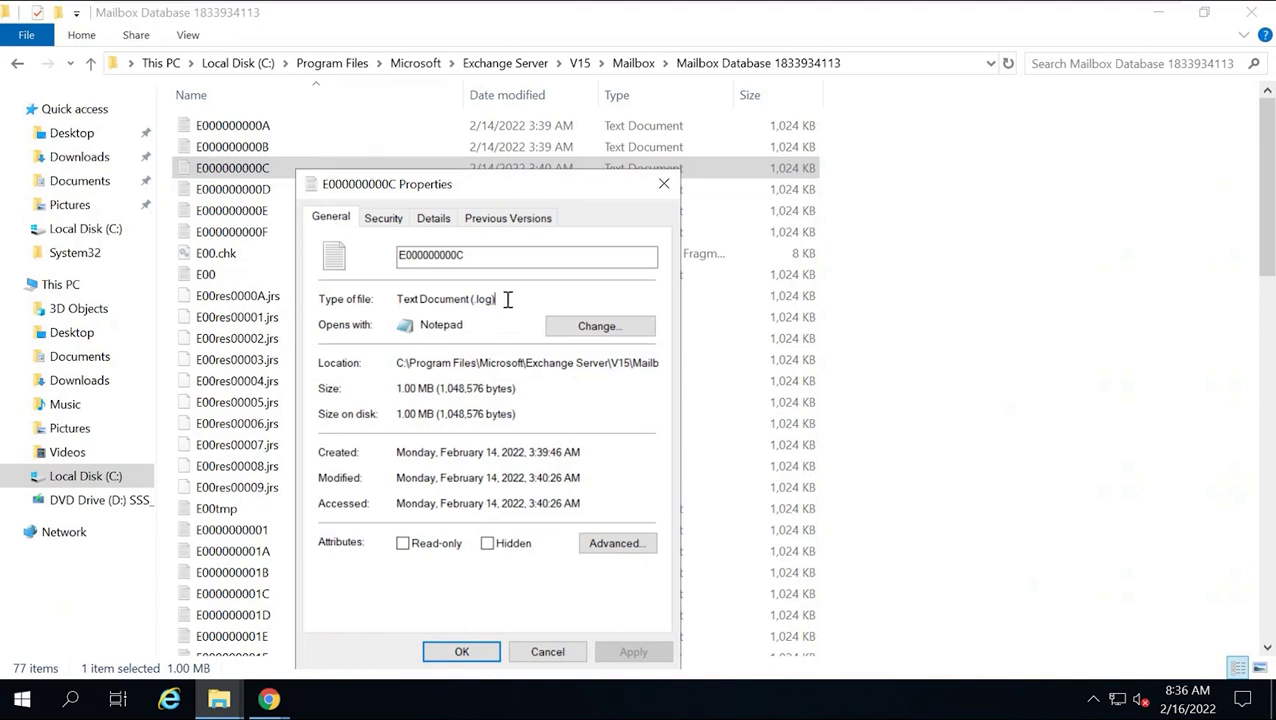
{"action": "left_click", "coordinate": [663, 183]}
Step: Locate and select the mailbox database's main .edb file in the folder
{"action": "scroll", "coordinate": [296, 377], "scroll_direction": "down", "scroll_amount": 7}
{"action": "scroll", "coordinate": [289, 490], "scroll_direction": "down", "scroll_amount": 10}
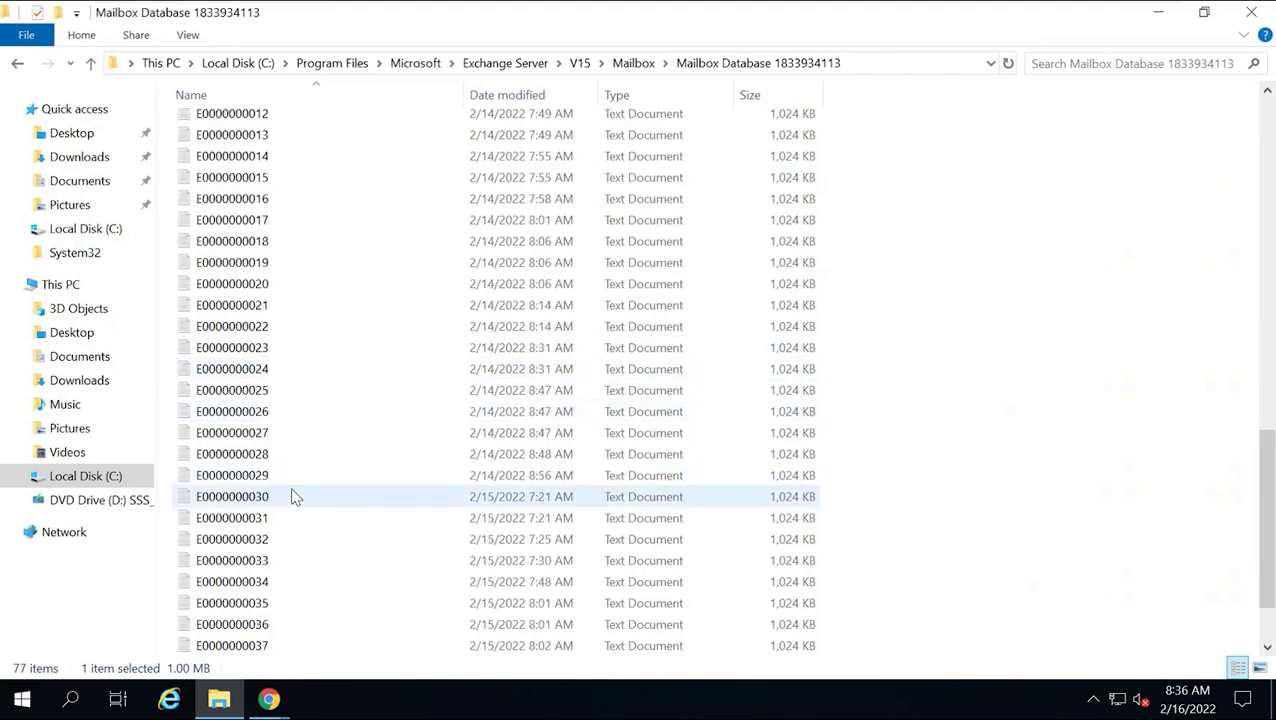
{"action": "left_click", "coordinate": [285, 628]}
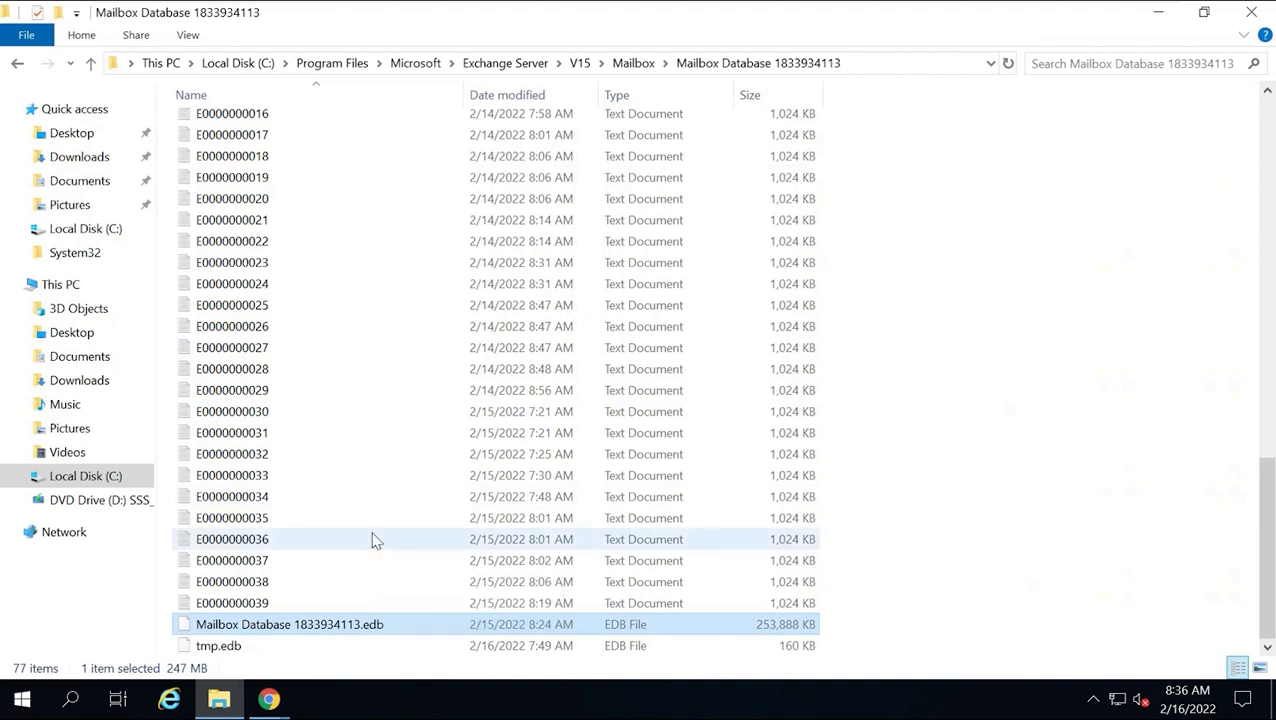
Step: Return to the database properties in Chrome and review the last full backup, last incremental backup and status fields
{"action": "key", "text": "alt+Tab"}
{"action": "left_click_drag", "start_coordinate": [207, 258], "coordinate": [310, 267]}
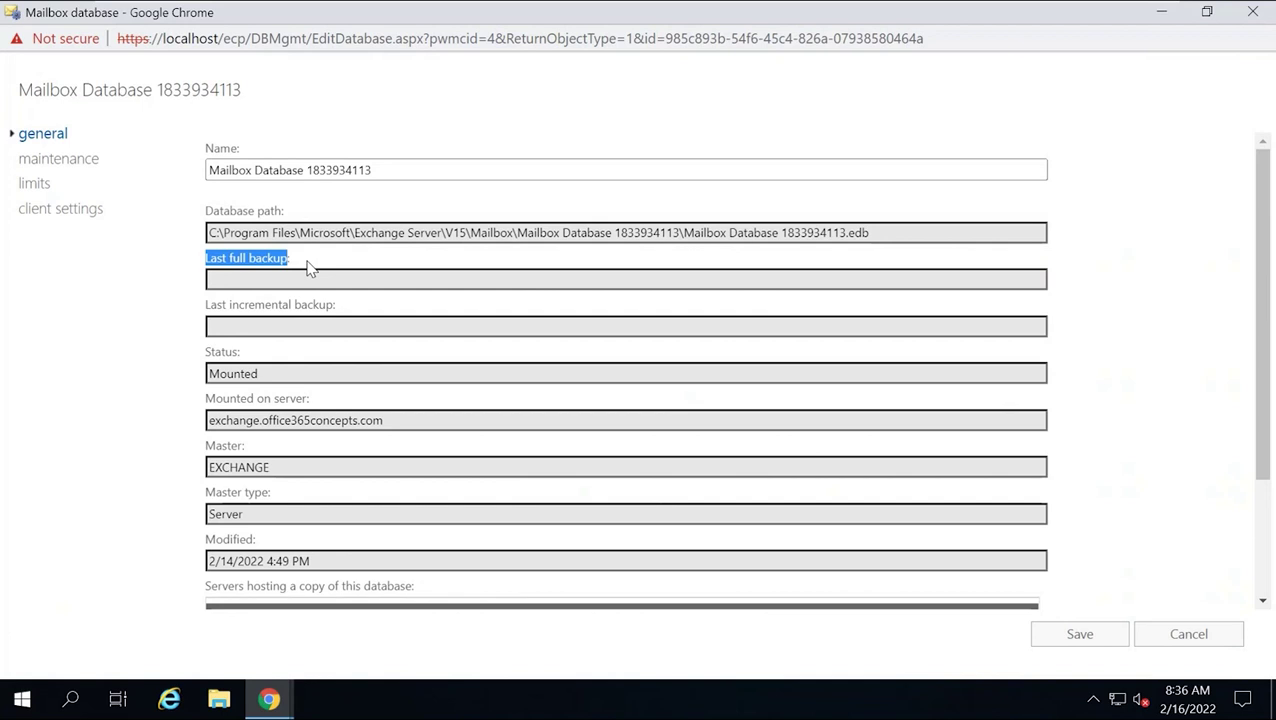
{"action": "left_click", "coordinate": [288, 277]}
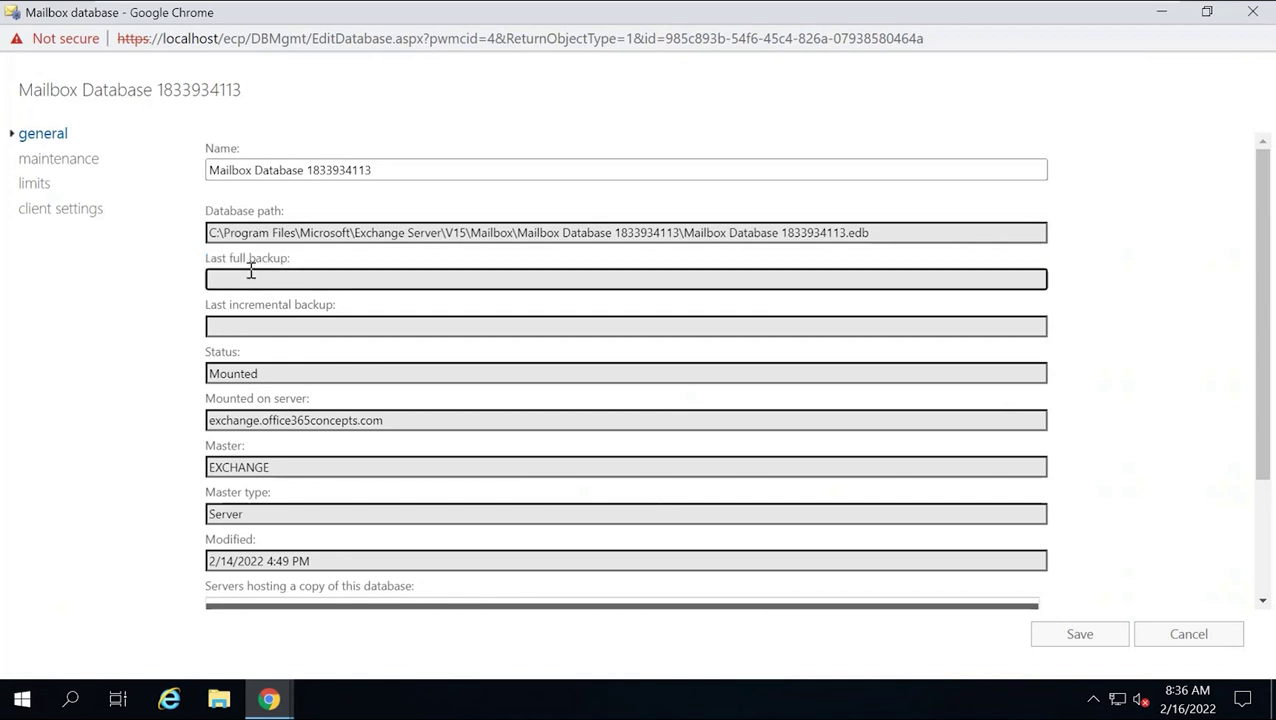
{"action": "left_click_drag", "start_coordinate": [205, 305], "coordinate": [347, 318]}
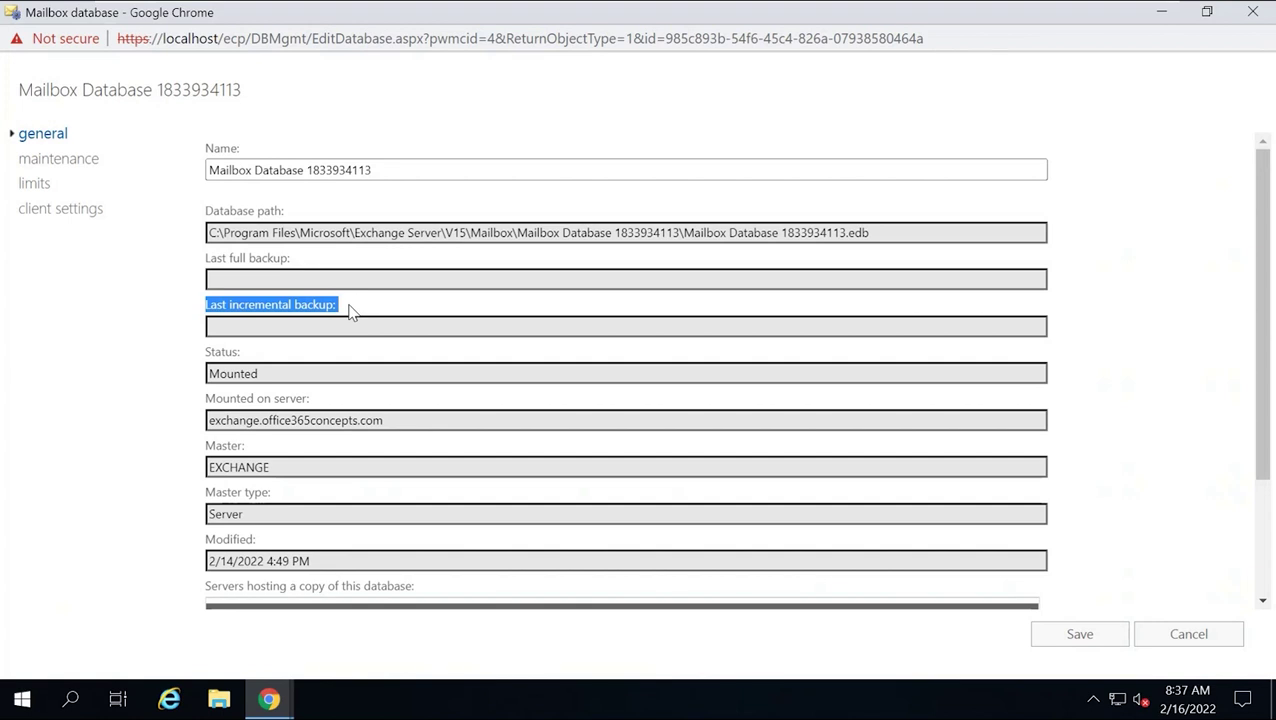
{"action": "left_click_drag", "start_coordinate": [205, 345], "coordinate": [181, 369]}
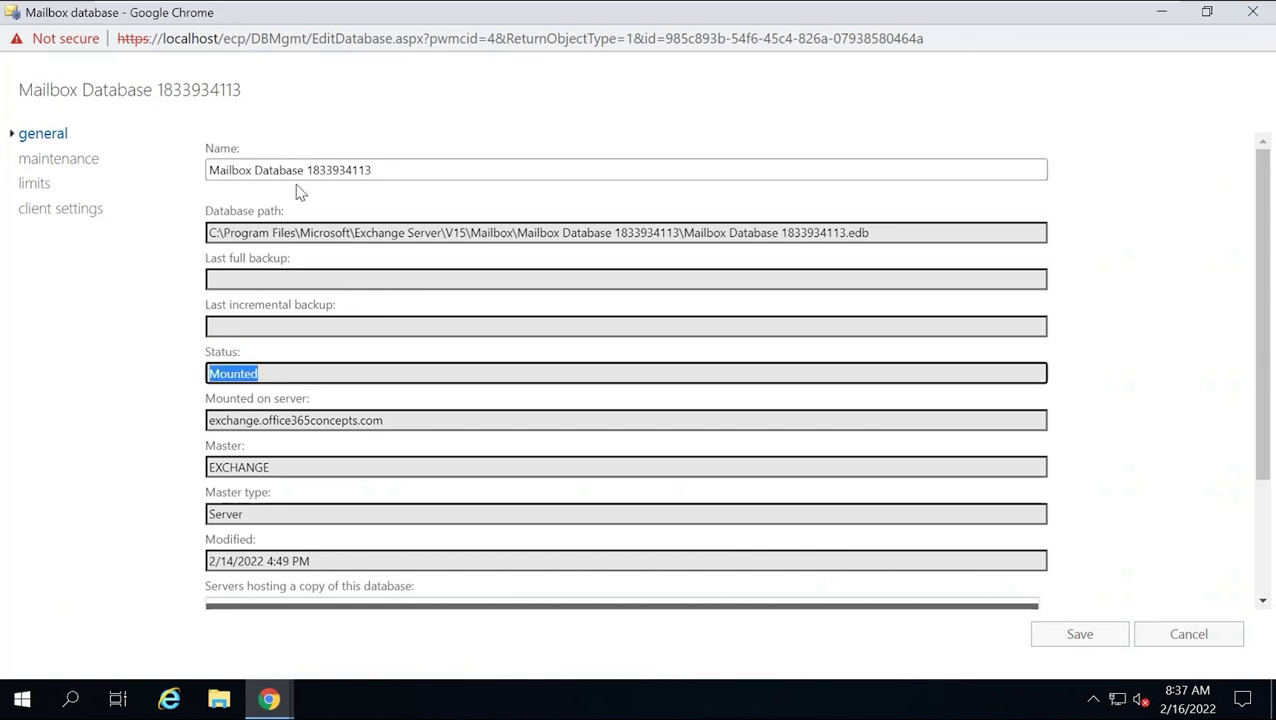
{"action": "left_click_drag", "start_coordinate": [304, 170], "coordinate": [151, 168]}
{"action": "left_click", "coordinate": [146, 388]}
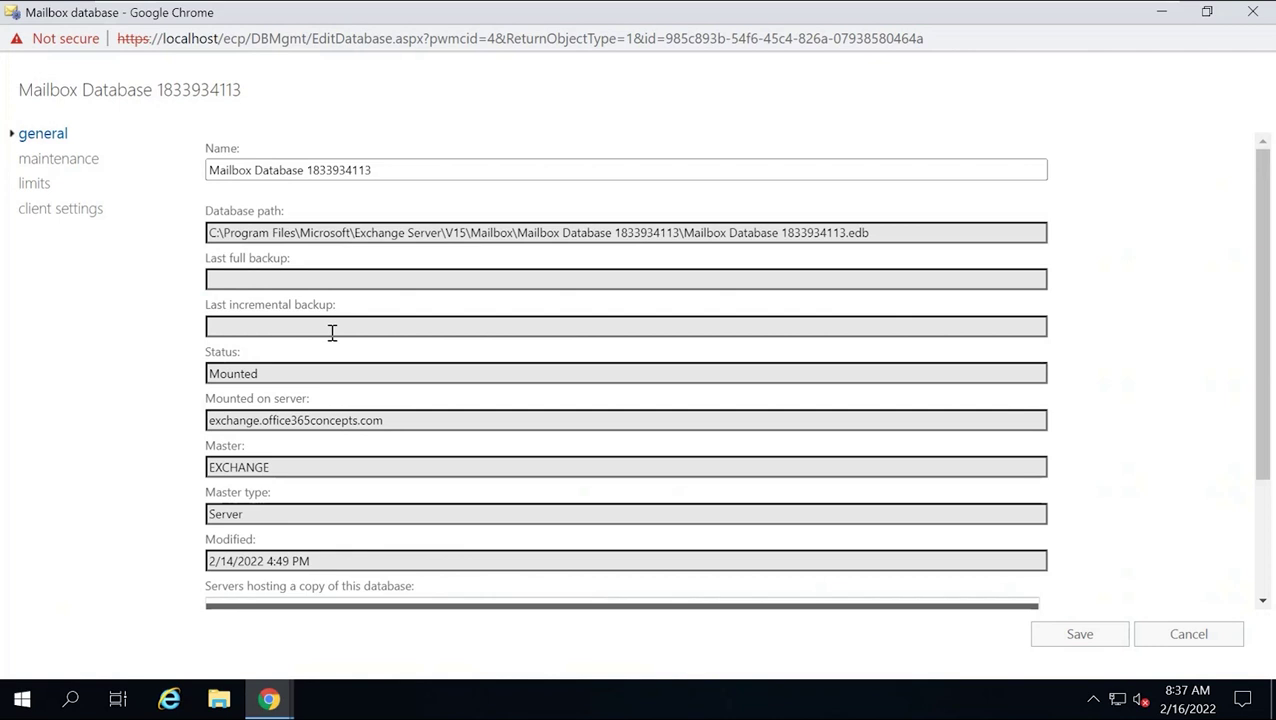
Step: Review the mounted server, master, master type, modified date and servers hosting a copy in the general database properties
{"action": "scroll", "coordinate": [330, 333], "scroll_direction": "down", "scroll_amount": 2}
{"action": "left_click_drag", "start_coordinate": [205, 235], "coordinate": [311, 236]}
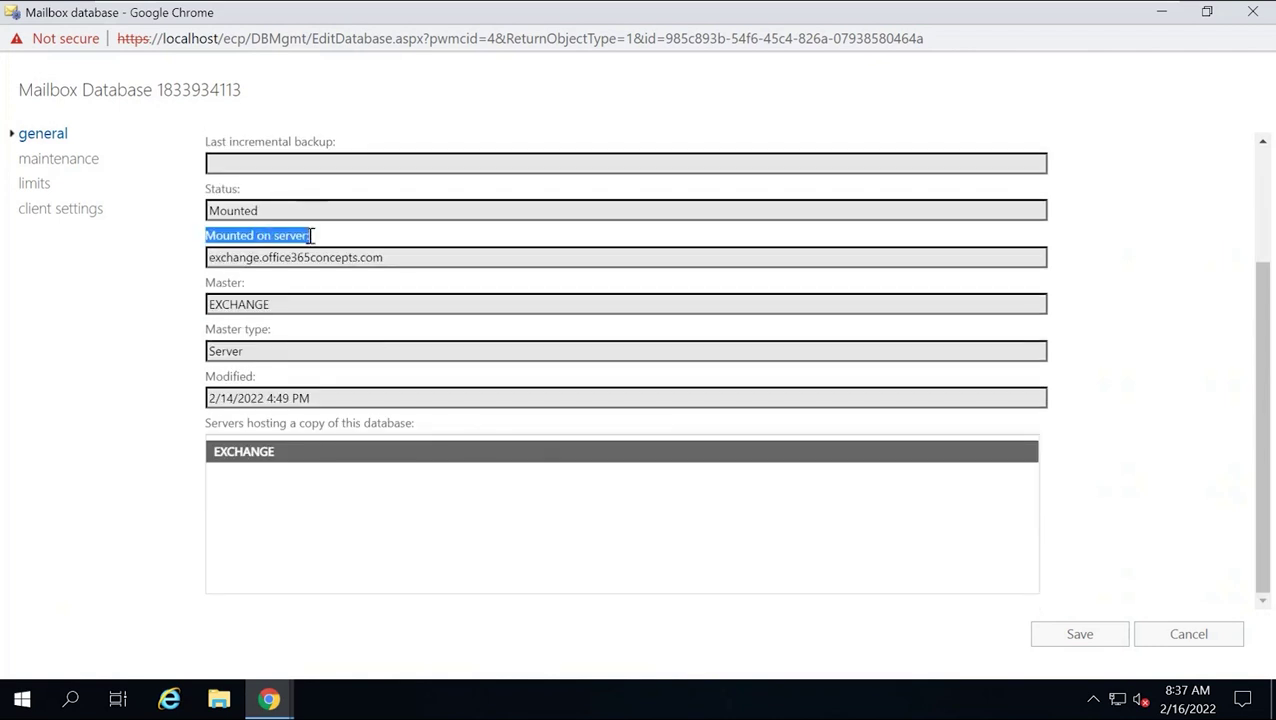
{"action": "left_click_drag", "start_coordinate": [402, 260], "coordinate": [184, 256]}
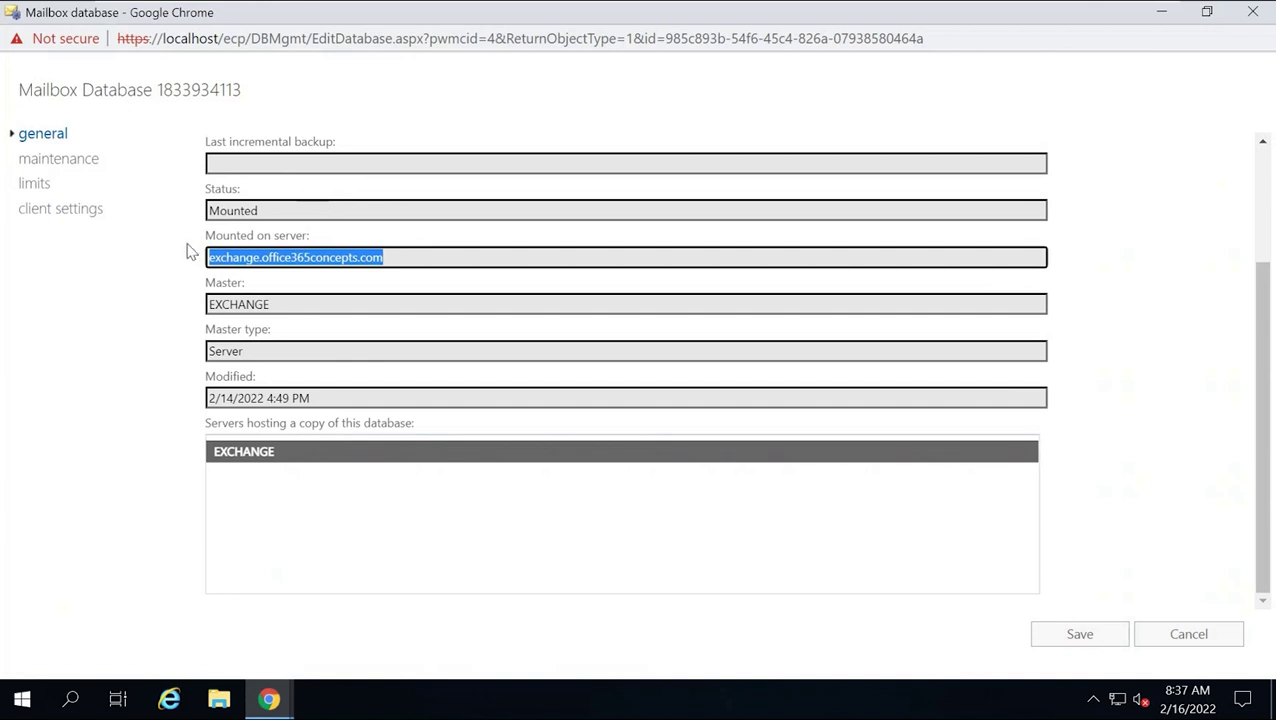
{"action": "left_click_drag", "start_coordinate": [203, 282], "coordinate": [279, 290]}
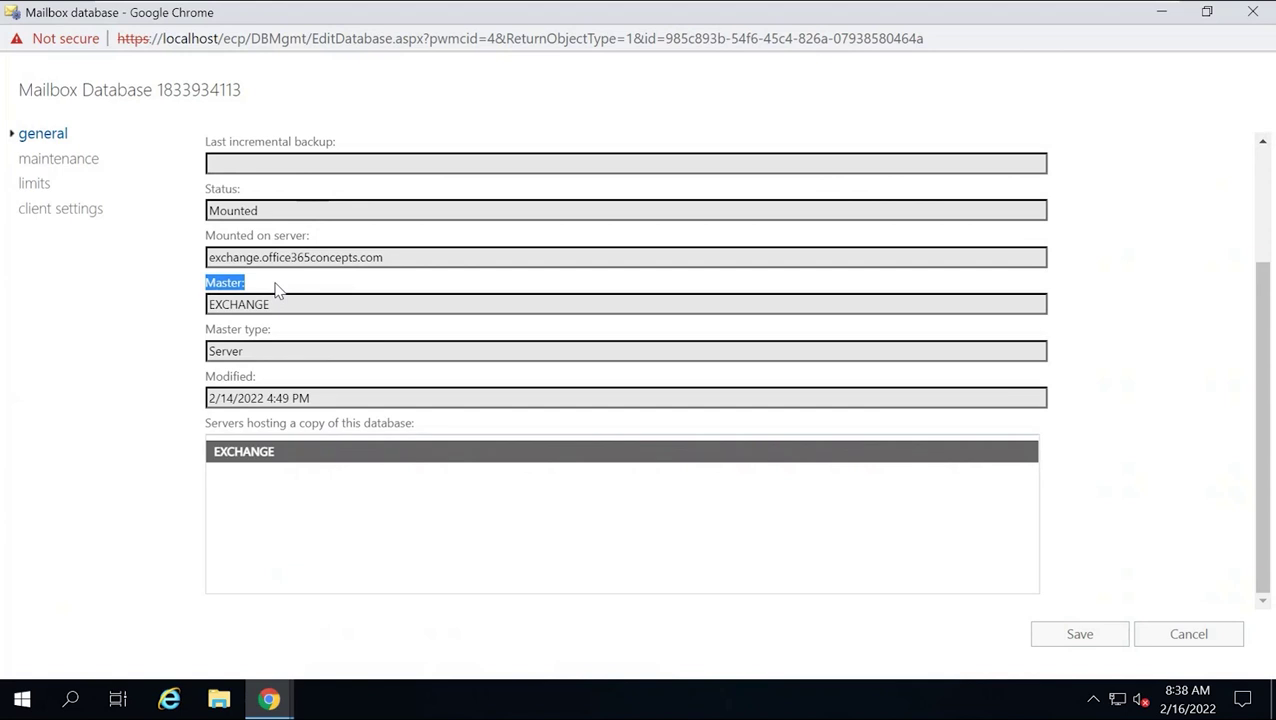
{"action": "left_click_drag", "start_coordinate": [204, 327], "coordinate": [287, 337]}
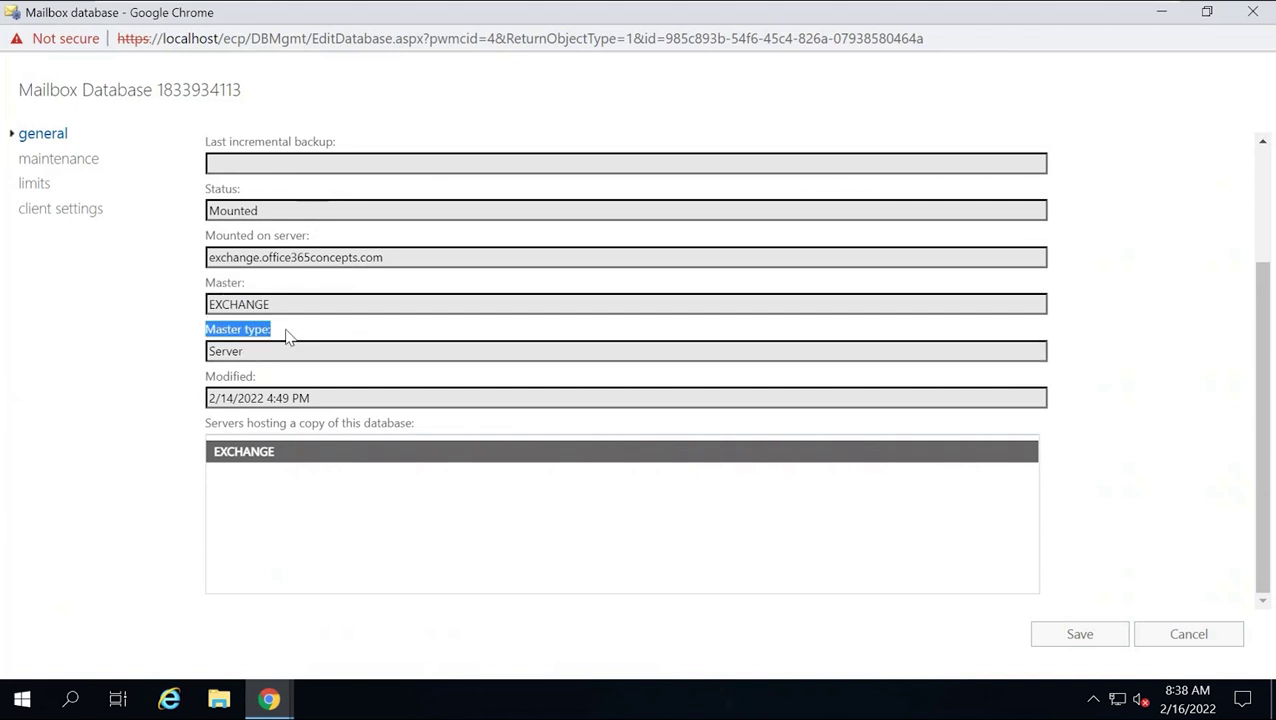
{"action": "left_click_drag", "start_coordinate": [265, 332], "coordinate": [265, 382]}
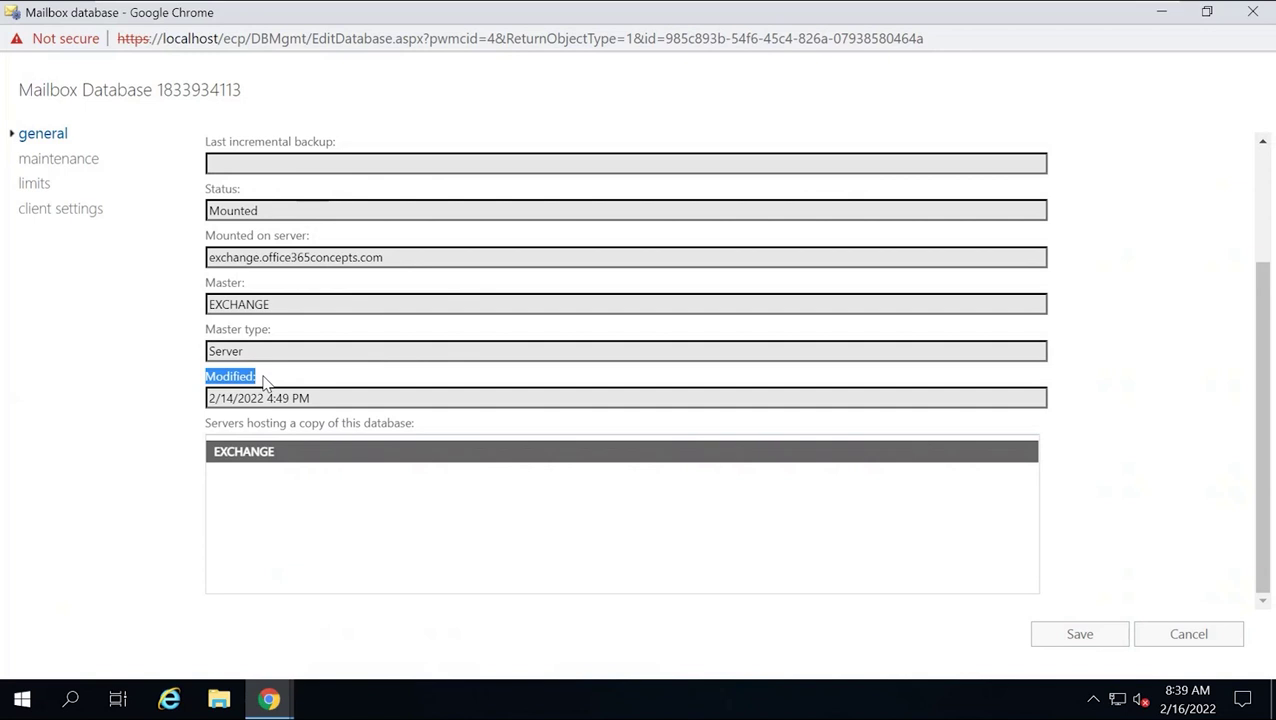
{"action": "left_click_drag", "start_coordinate": [212, 423], "coordinate": [420, 435]}
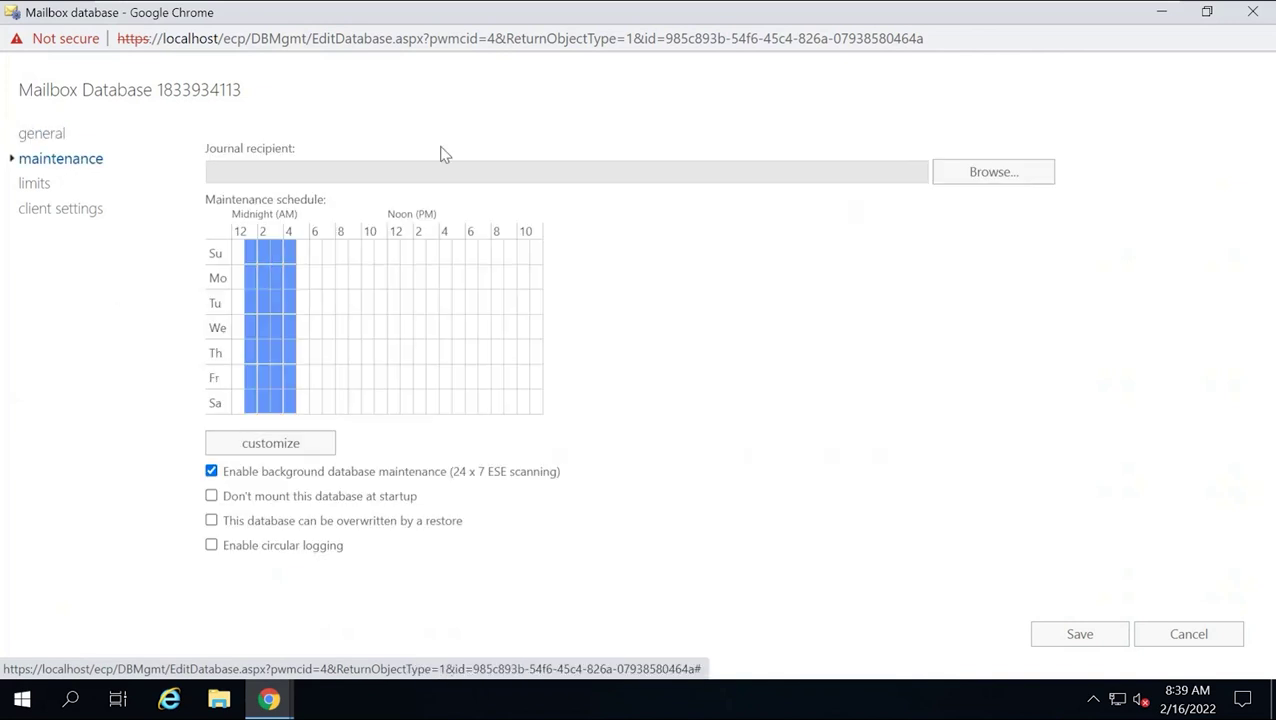
Step: In the database's maintenance settings, set the journal recipient to the Administrator mailbox
{"action": "left_click_drag", "start_coordinate": [209, 147], "coordinate": [342, 151]}
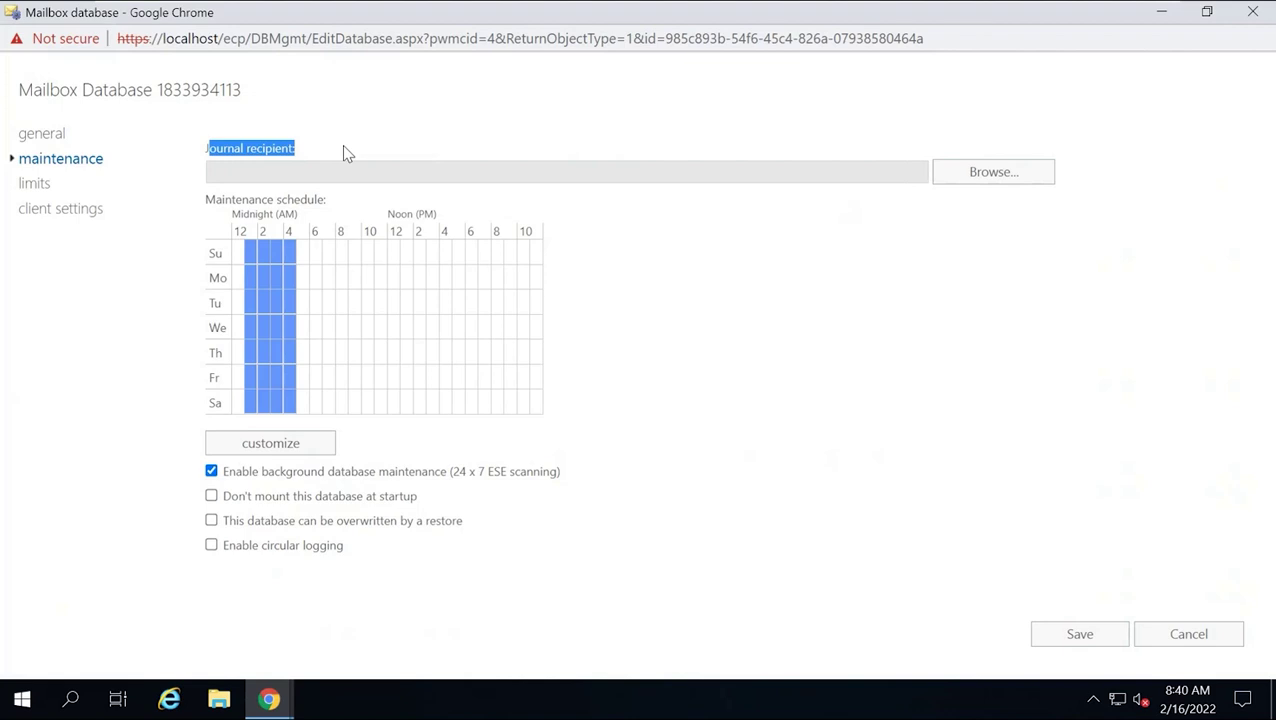
{"action": "left_click", "coordinate": [975, 175]}
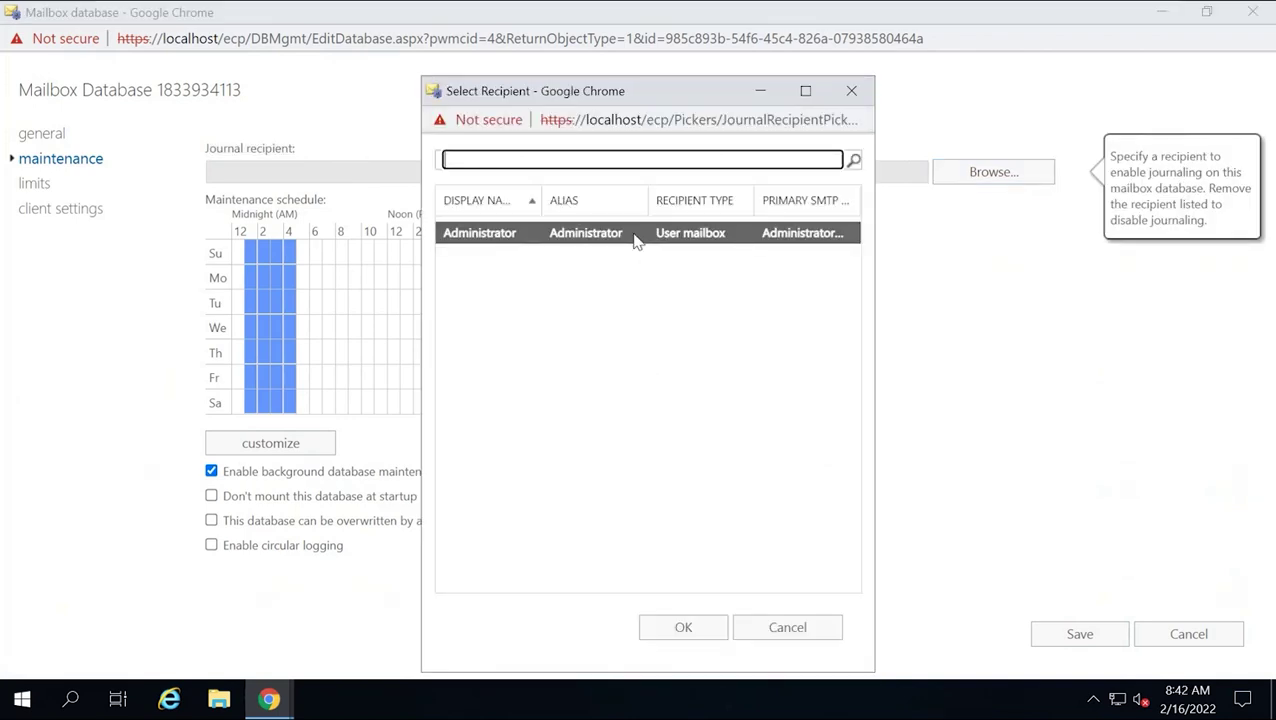
{"action": "double_click", "coordinate": [636, 234]}
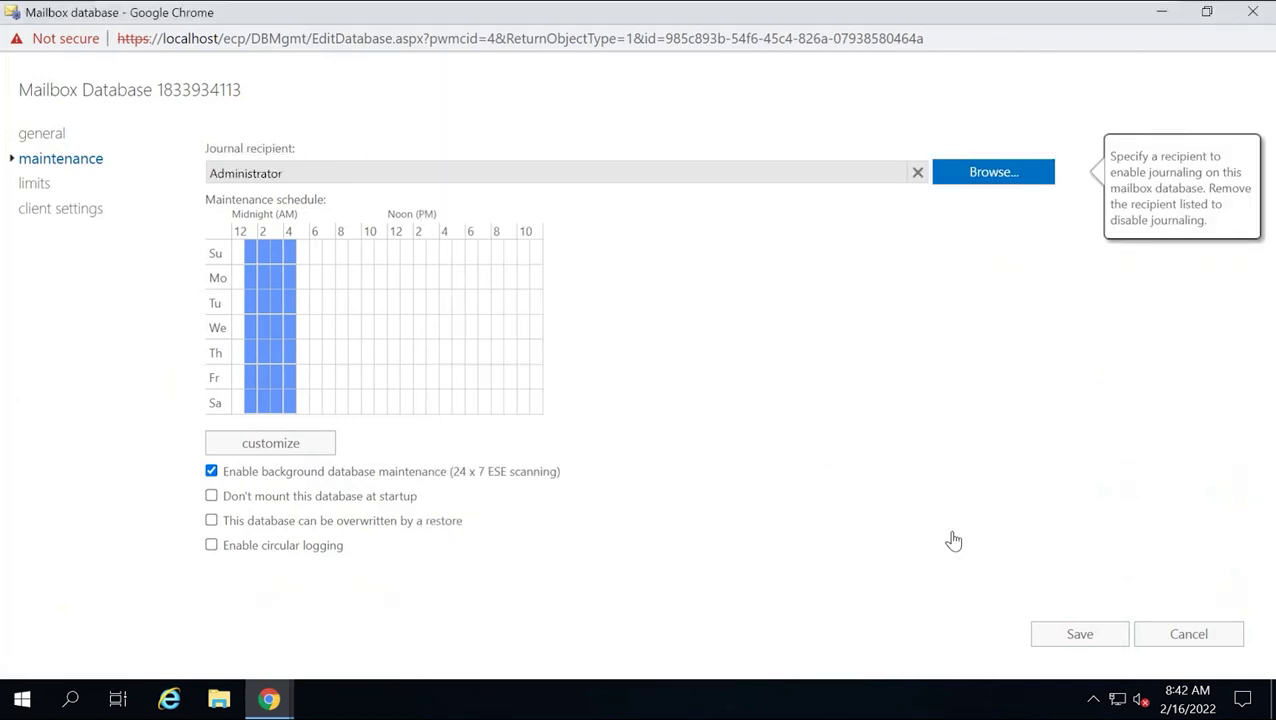
Step: Remove the database's journal recipient and review the maintenance schedule
{"action": "left_click", "coordinate": [917, 172]}
{"action": "left_click_drag", "start_coordinate": [222, 201], "coordinate": [350, 207]}
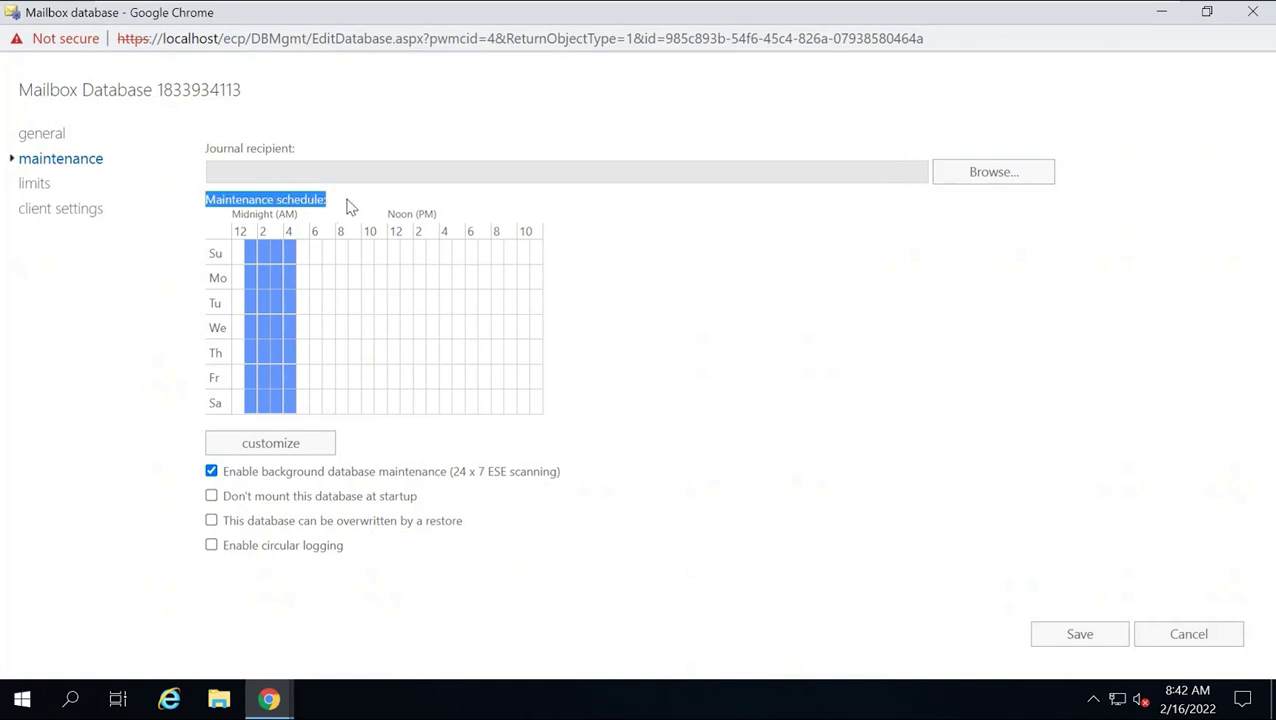
{"action": "left_click", "coordinate": [303, 328]}
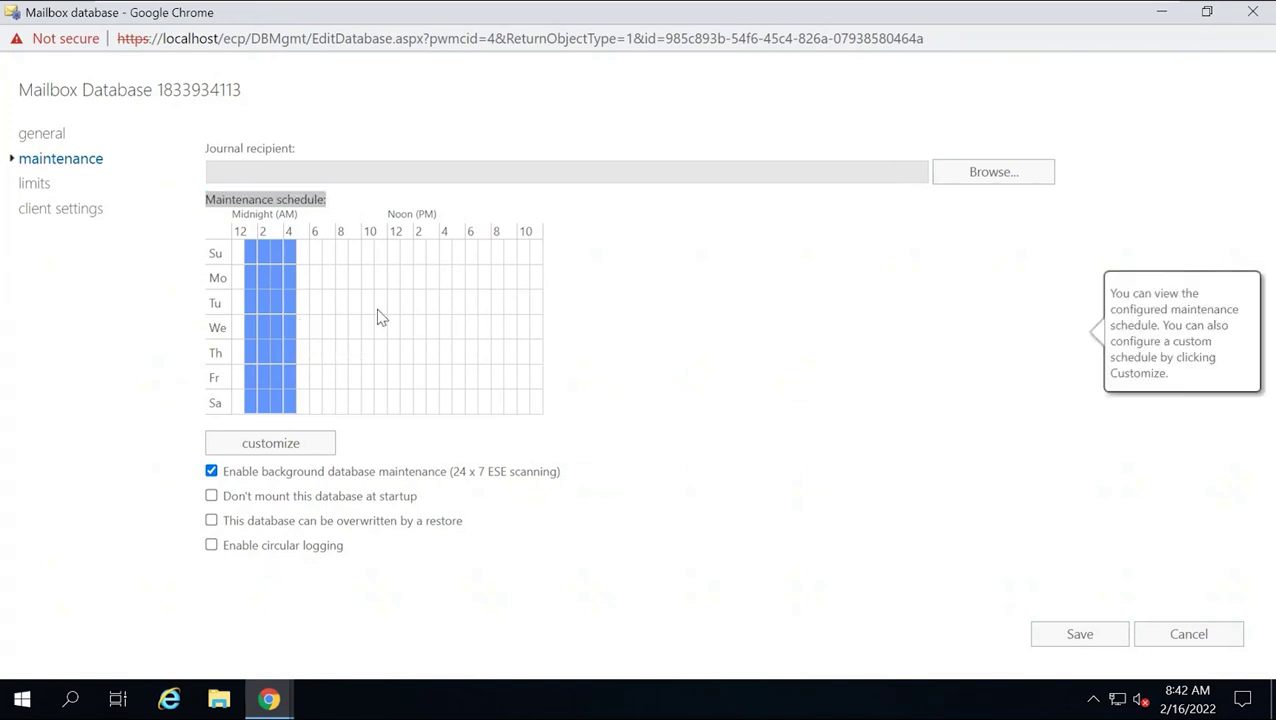
Step: Try adding afternoon and evening maintenance hours on Sunday, Tuesday, Wednesday and Thursday in the custom schedule, and discard the changes
{"action": "left_click", "coordinate": [272, 446]}
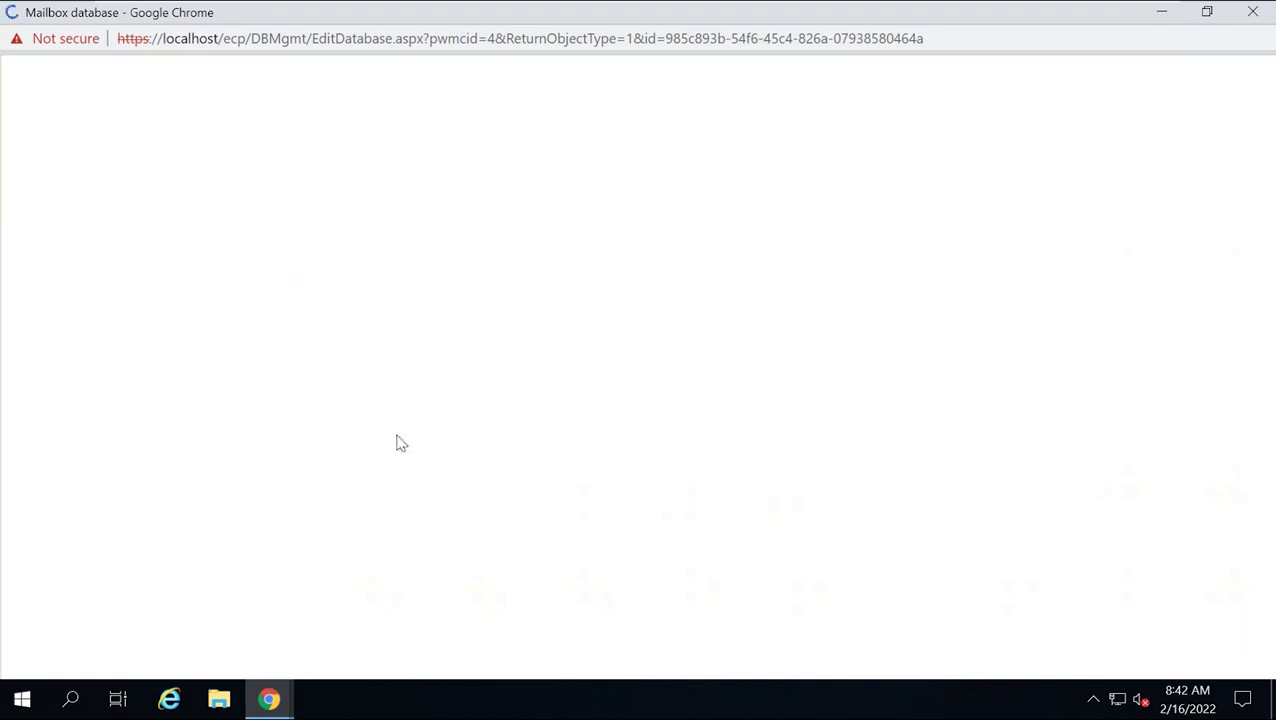
{"action": "left_click", "coordinate": [377, 170]}
{"action": "left_click", "coordinate": [360, 222]}
{"action": "left_click", "coordinate": [290, 223]}
{"action": "left_click", "coordinate": [291, 246]}
{"action": "left_click", "coordinate": [396, 270]}
{"action": "left_click", "coordinate": [412, 221]}
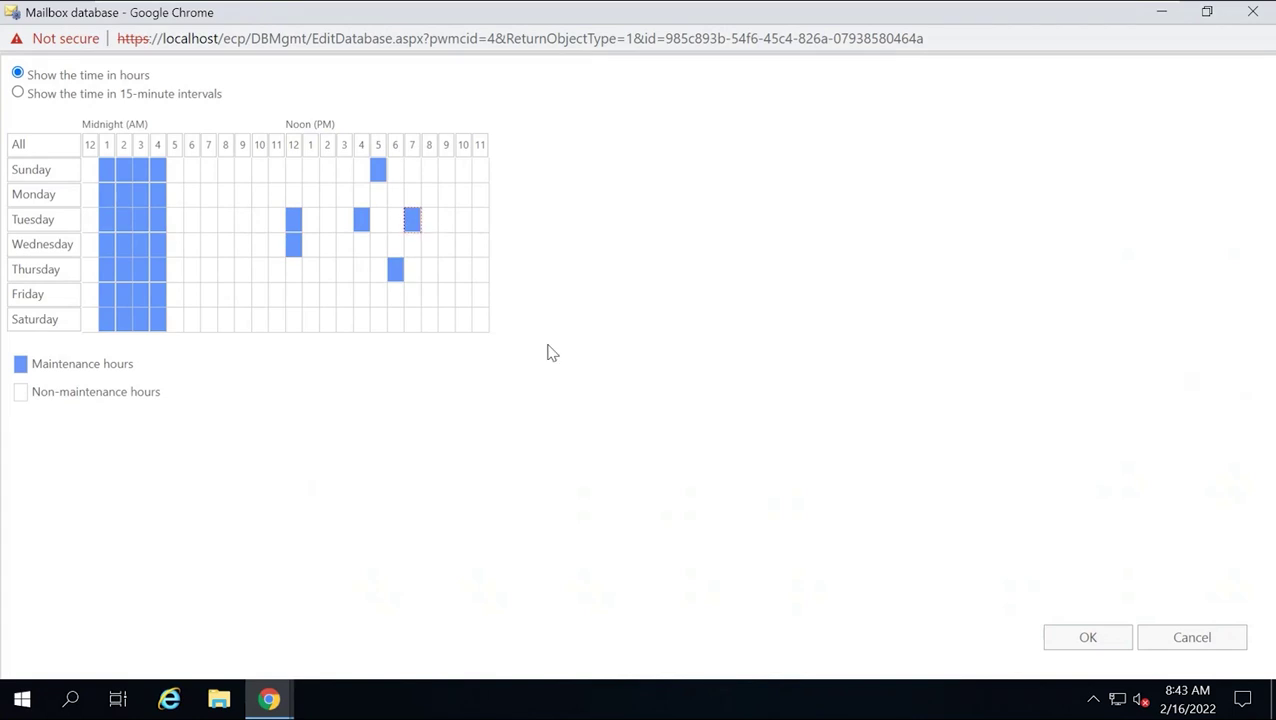
{"action": "left_click", "coordinate": [1145, 642]}
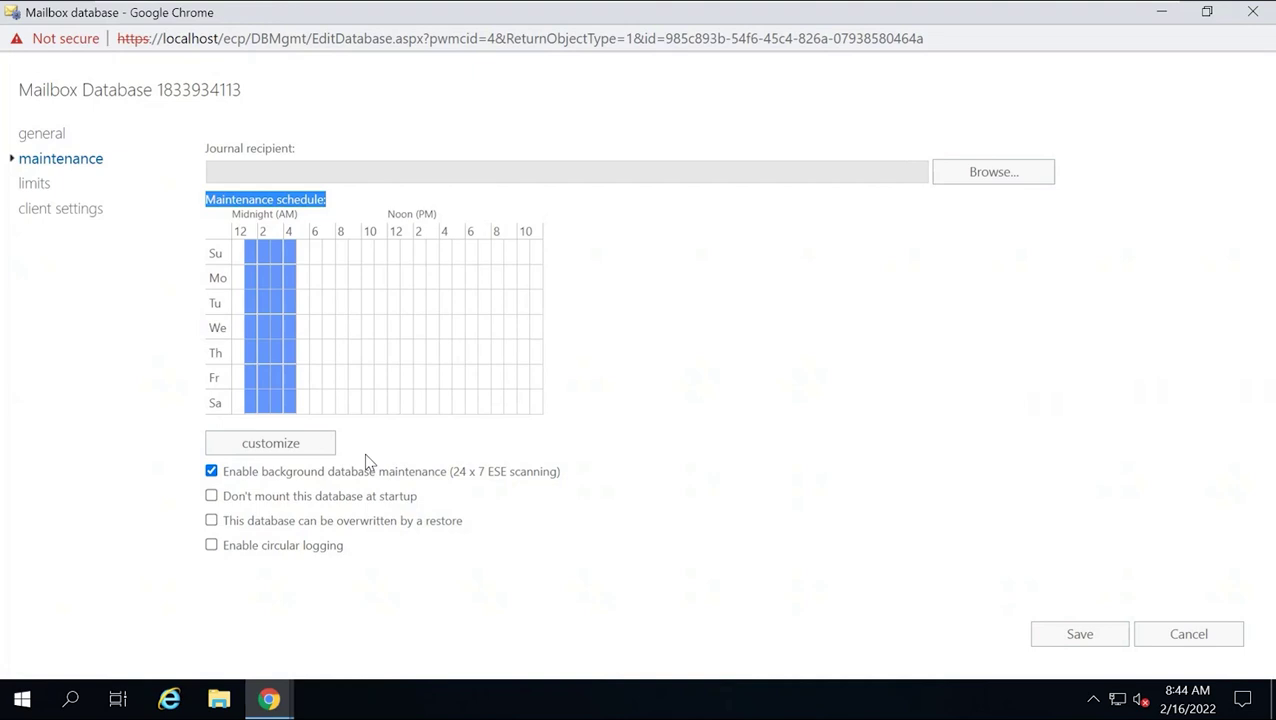
Step: Try toggling the background database maintenance and don't-mount-at-startup options, and restore both to their original settings
{"action": "left_click", "coordinate": [212, 474]}
{"action": "left_click", "coordinate": [213, 481]}
{"action": "left_click", "coordinate": [211, 496]}
{"action": "left_click", "coordinate": [212, 497]}
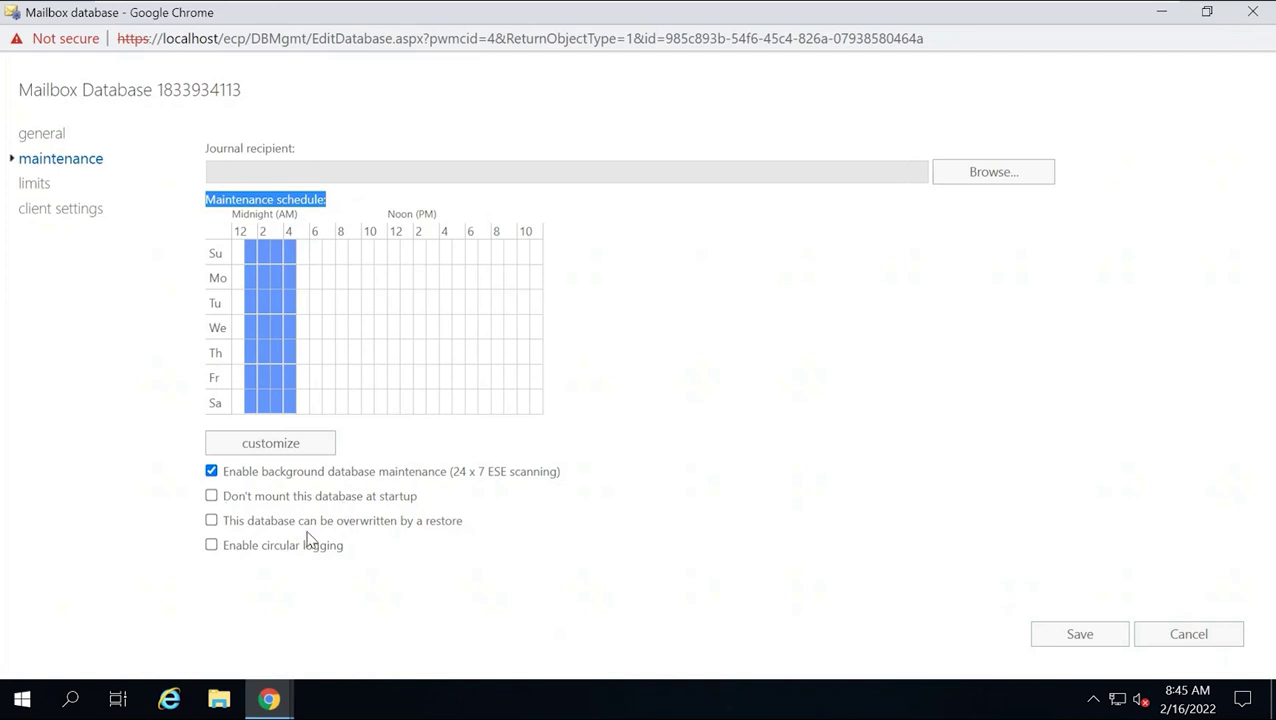
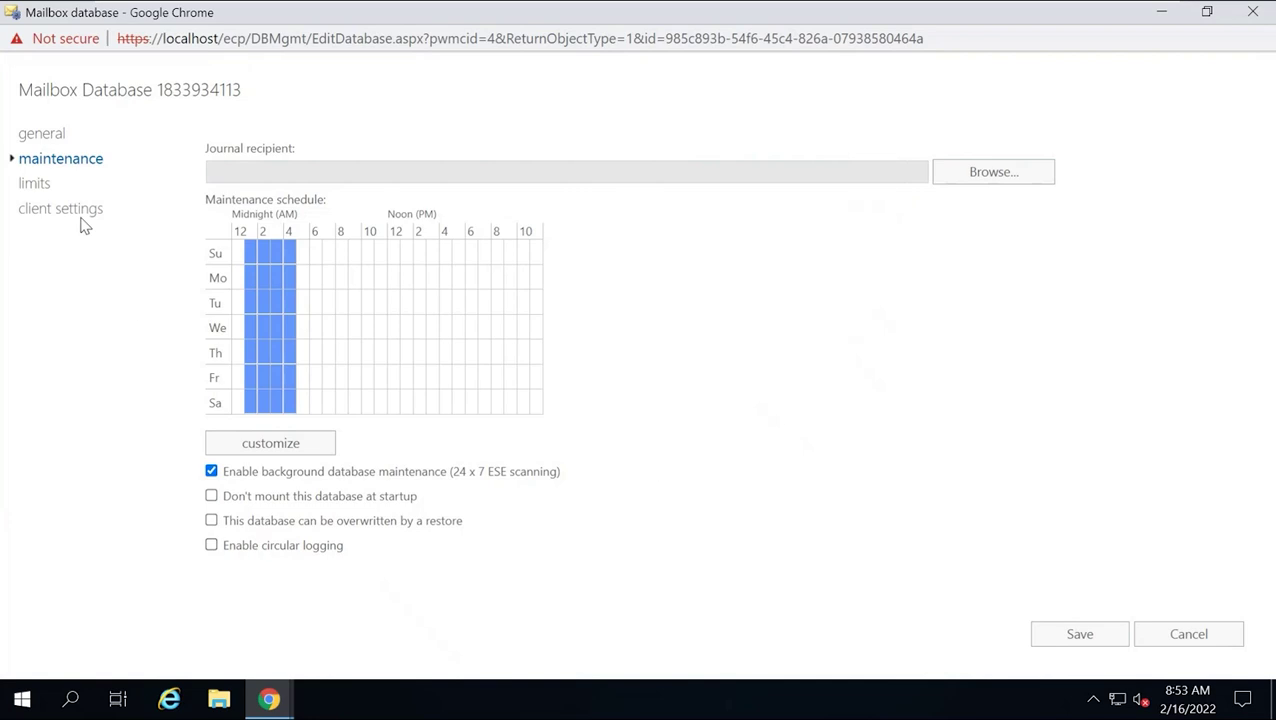
Step: Review the database limits for warning, prohibit send, prohibit send and receive, and retention of deleted items and mailboxes
{"action": "left_click", "coordinate": [40, 185]}
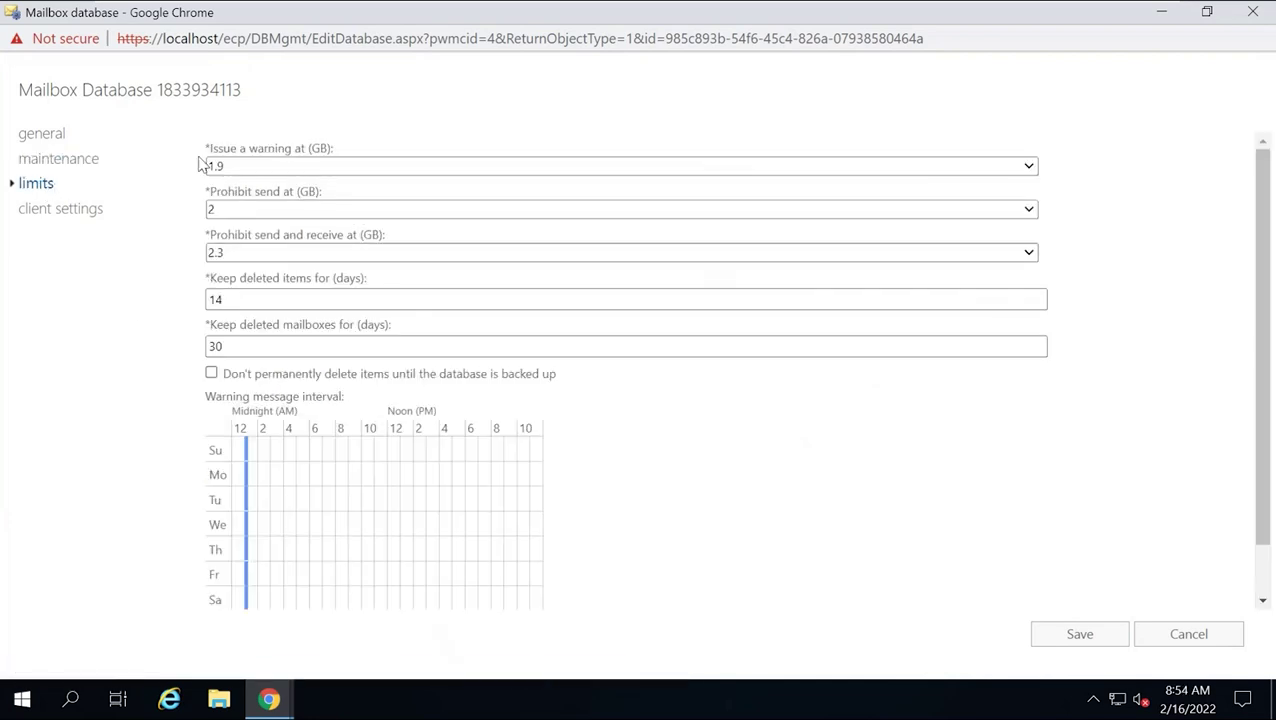
{"action": "left_click_drag", "start_coordinate": [206, 148], "coordinate": [304, 152]}
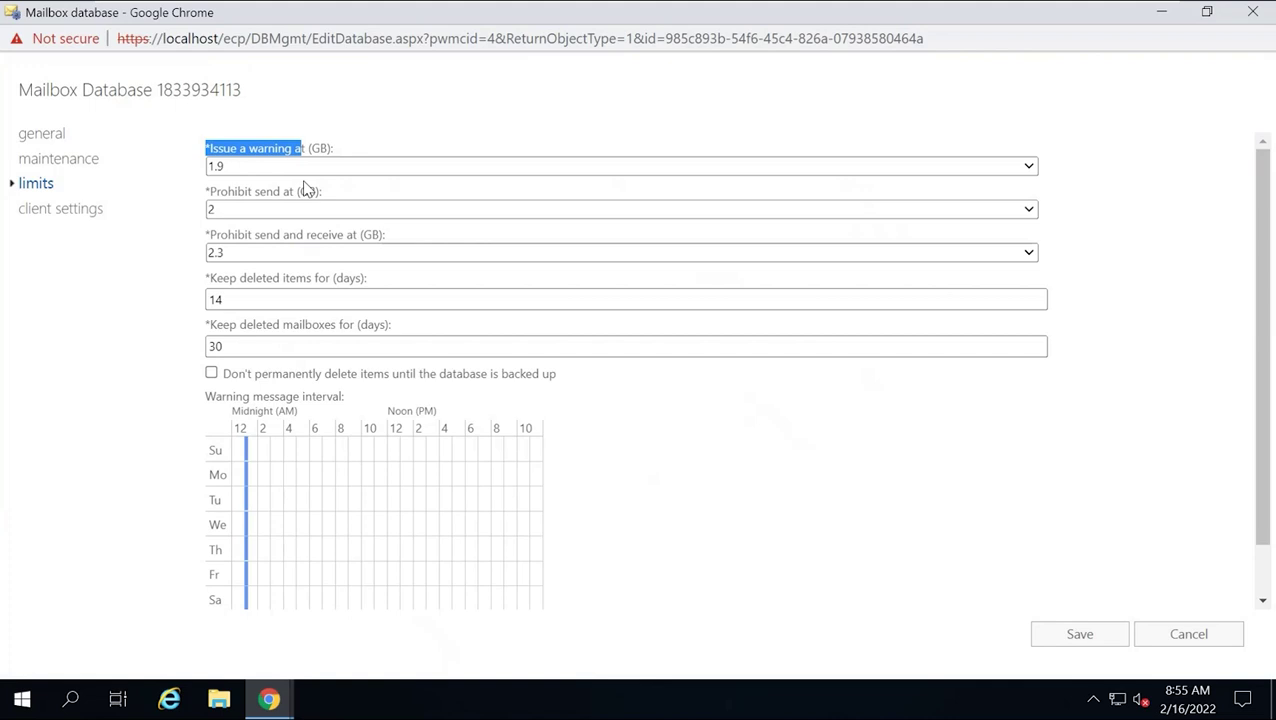
{"action": "left_click_drag", "start_coordinate": [207, 192], "coordinate": [296, 193]}
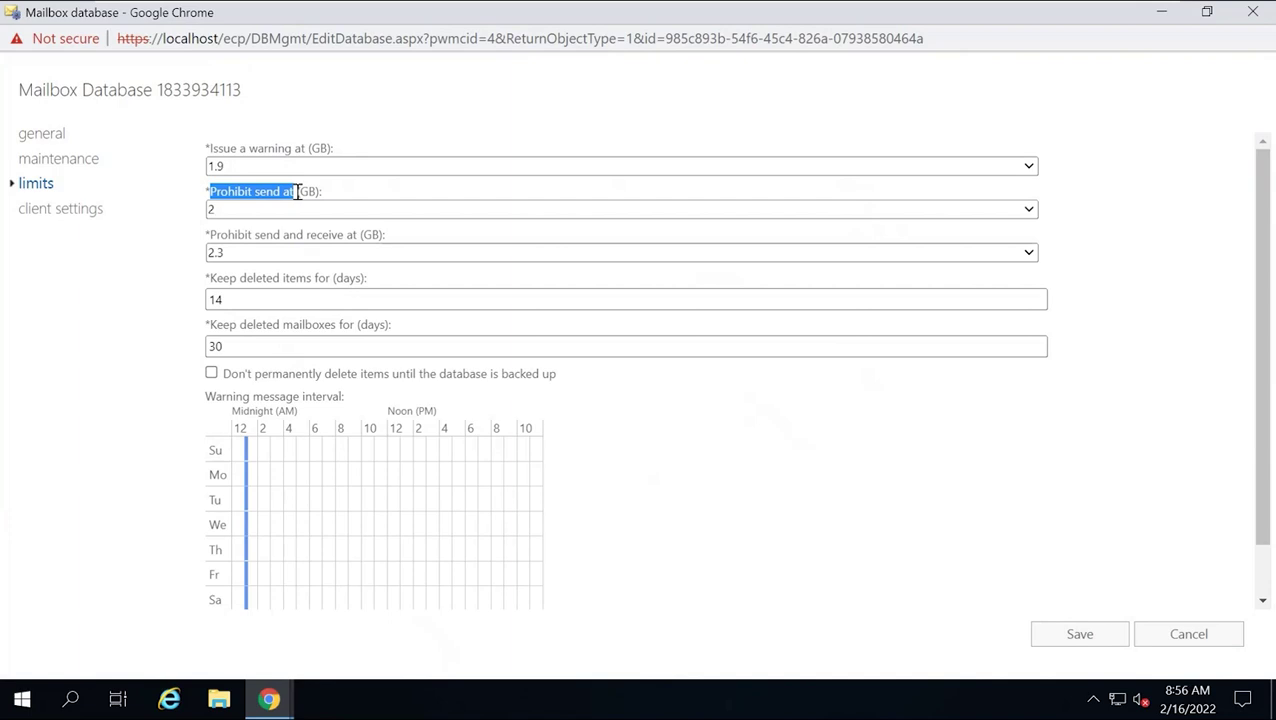
{"action": "left_click_drag", "start_coordinate": [209, 234], "coordinate": [358, 236]}
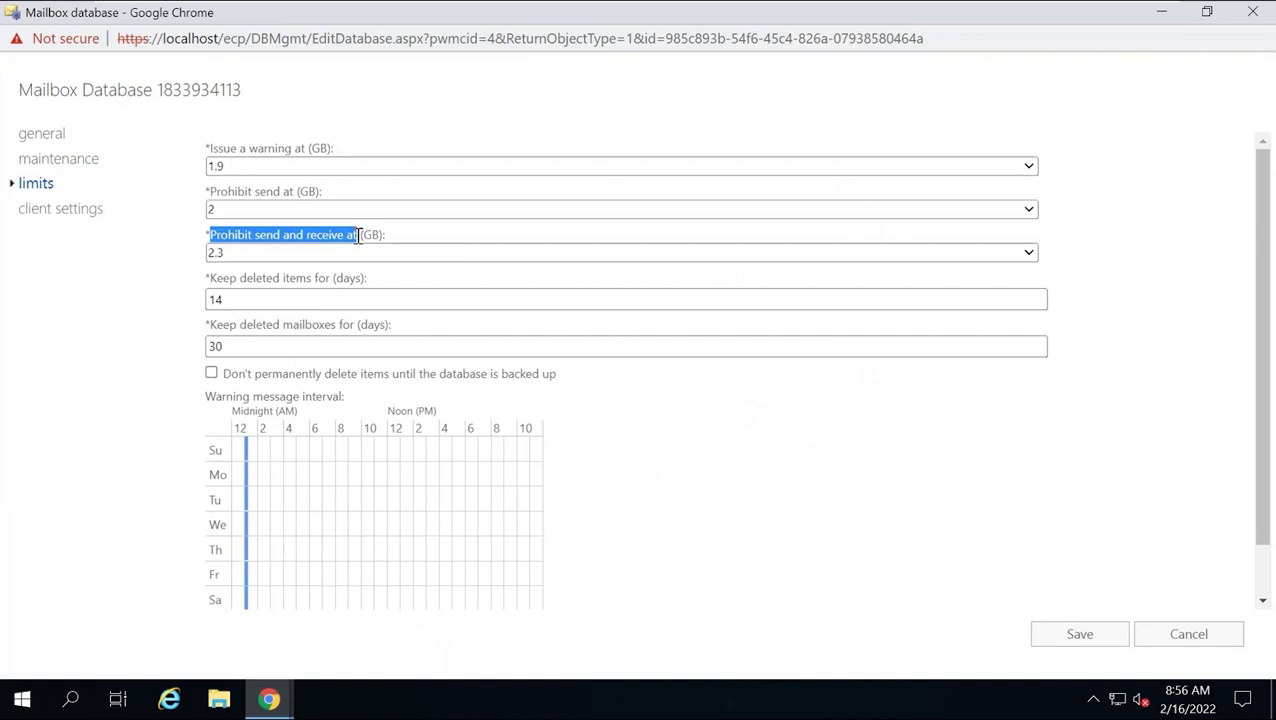
{"action": "left_click_drag", "start_coordinate": [208, 280], "coordinate": [328, 283]}
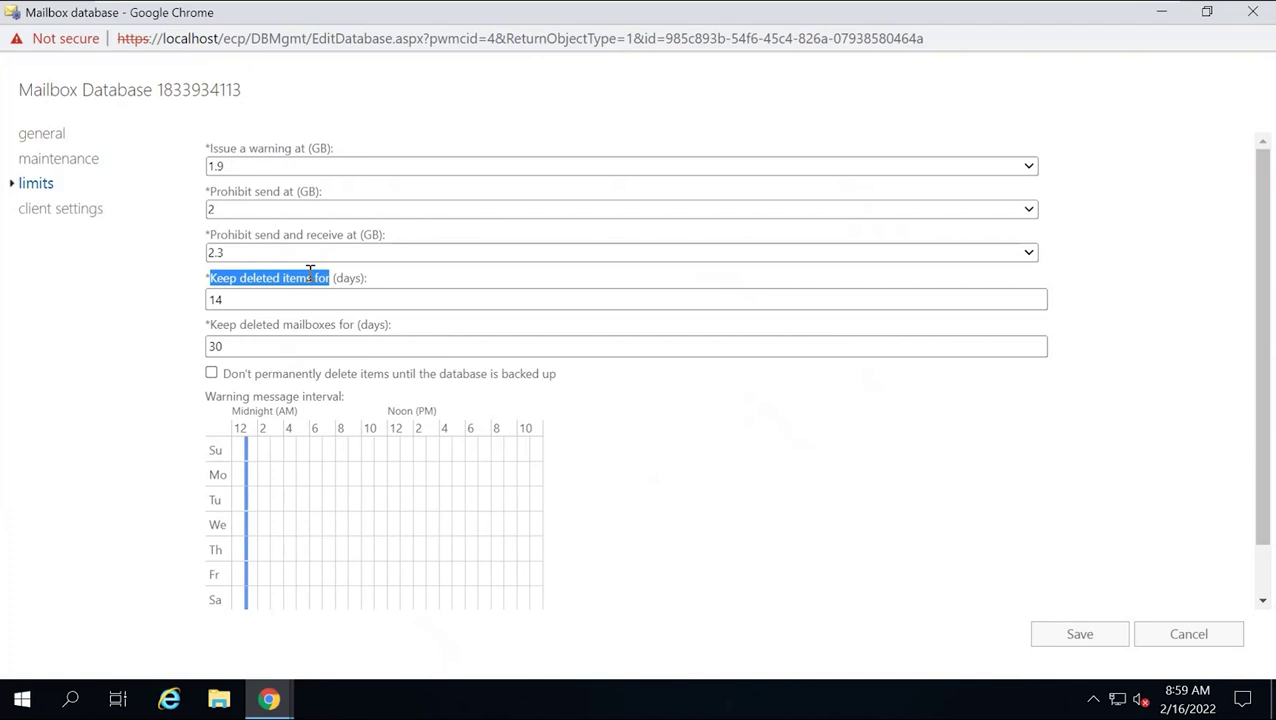
{"action": "left_click_drag", "start_coordinate": [209, 324], "coordinate": [353, 328]}
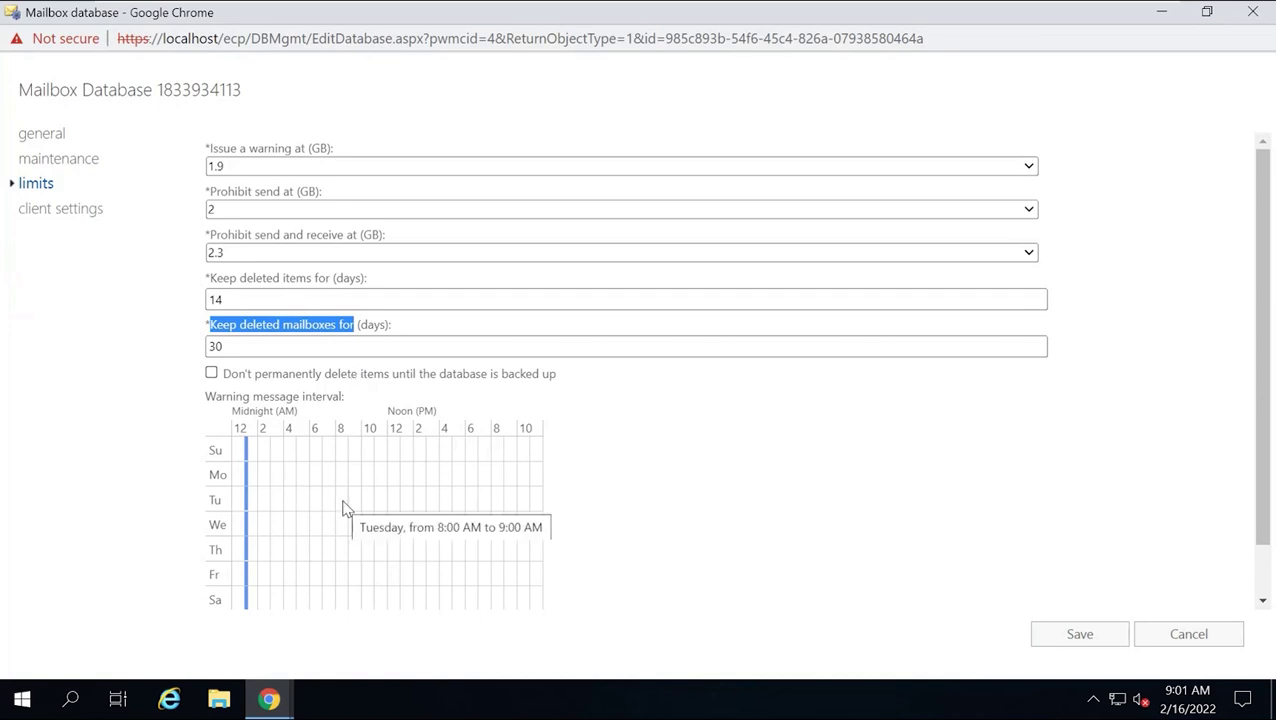
Step: Examine the custom schedule of quota notification hours for the warning message interval and close it unchanged
{"action": "scroll", "coordinate": [345, 506], "scroll_direction": "down", "scroll_amount": 1}
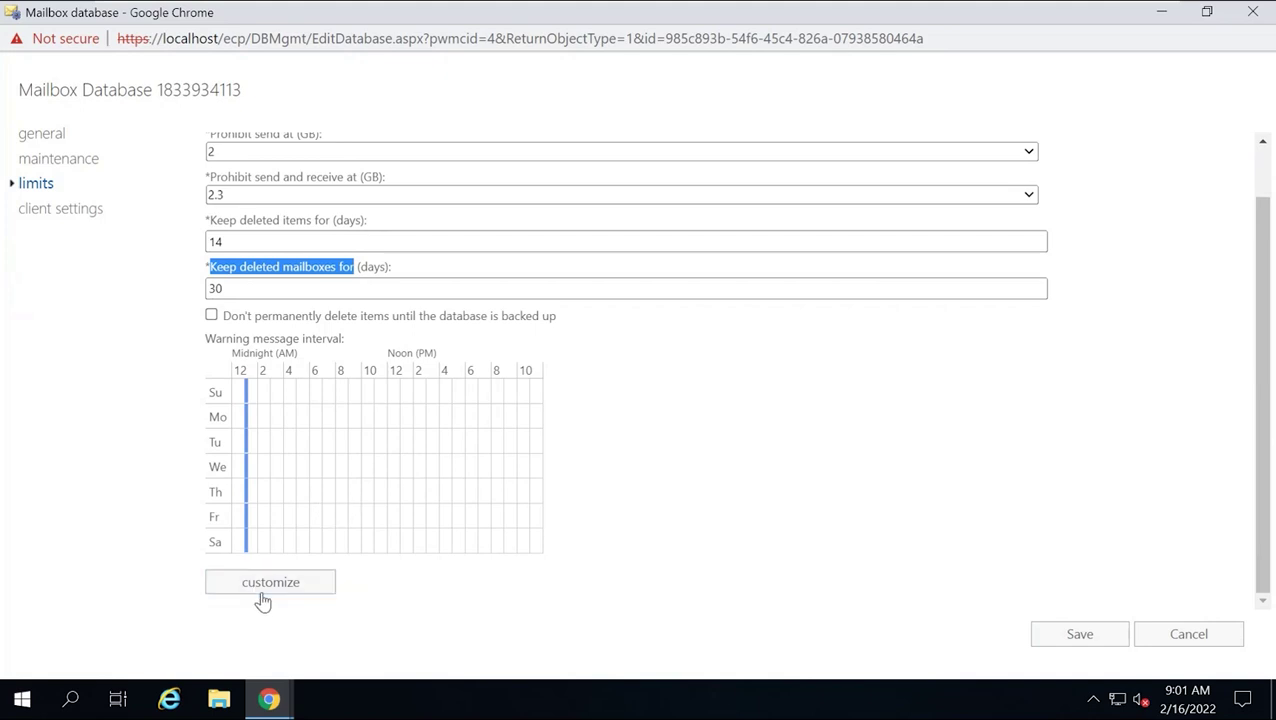
{"action": "left_click", "coordinate": [300, 581]}
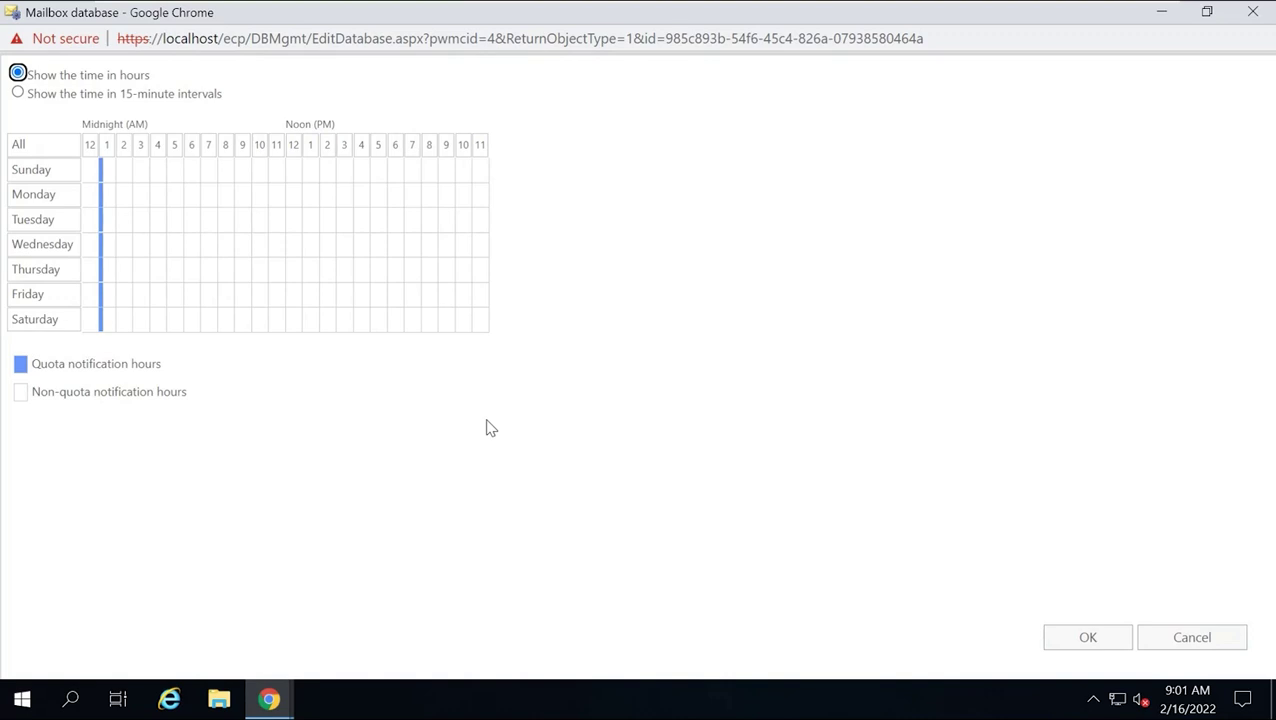
{"action": "left_click", "coordinate": [1163, 635]}
Step: Review the offline address book selection in the client settings, revisit the general properties and close the database without saving
{"action": "left_click", "coordinate": [50, 210]}
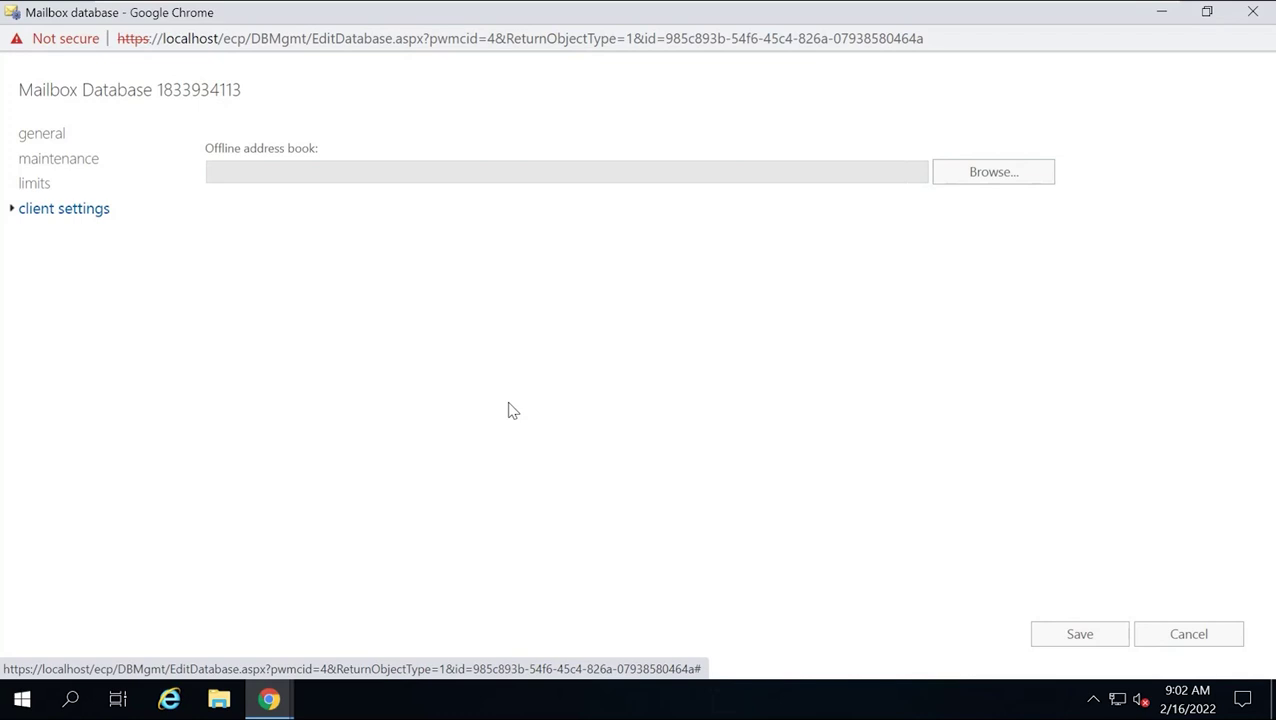
{"action": "left_click", "coordinate": [972, 173]}
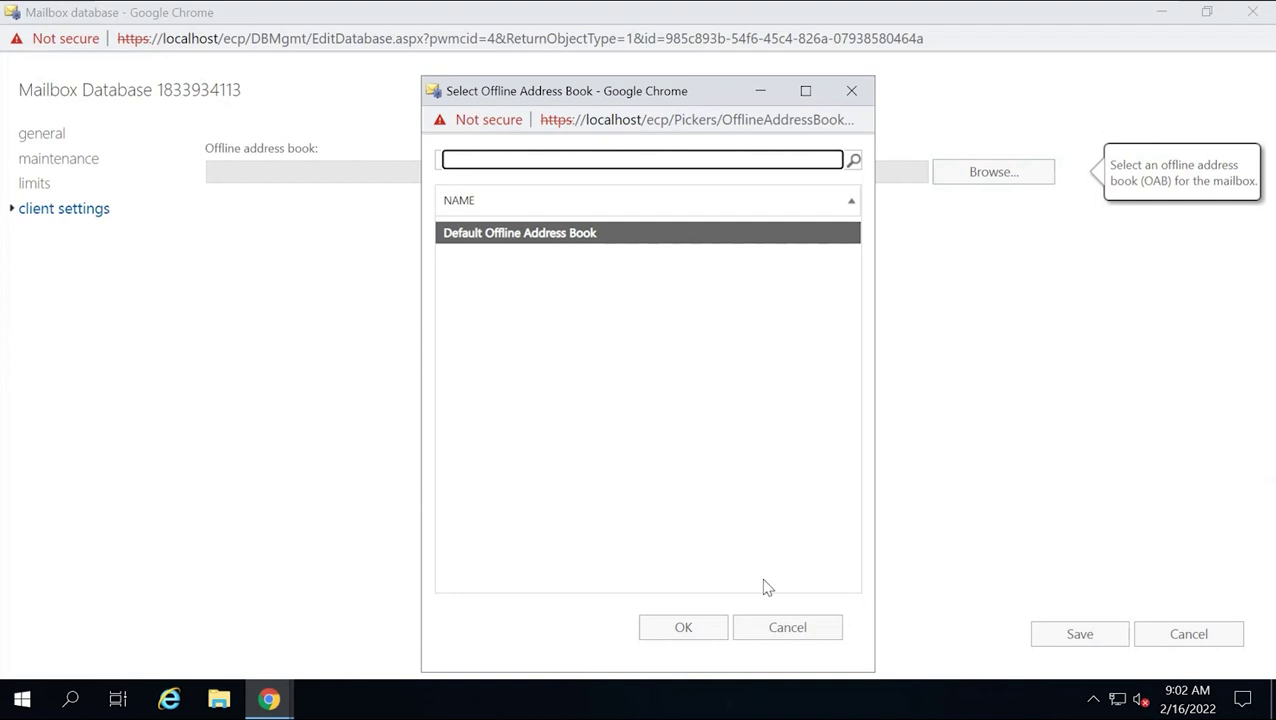
{"action": "left_click", "coordinate": [770, 626]}
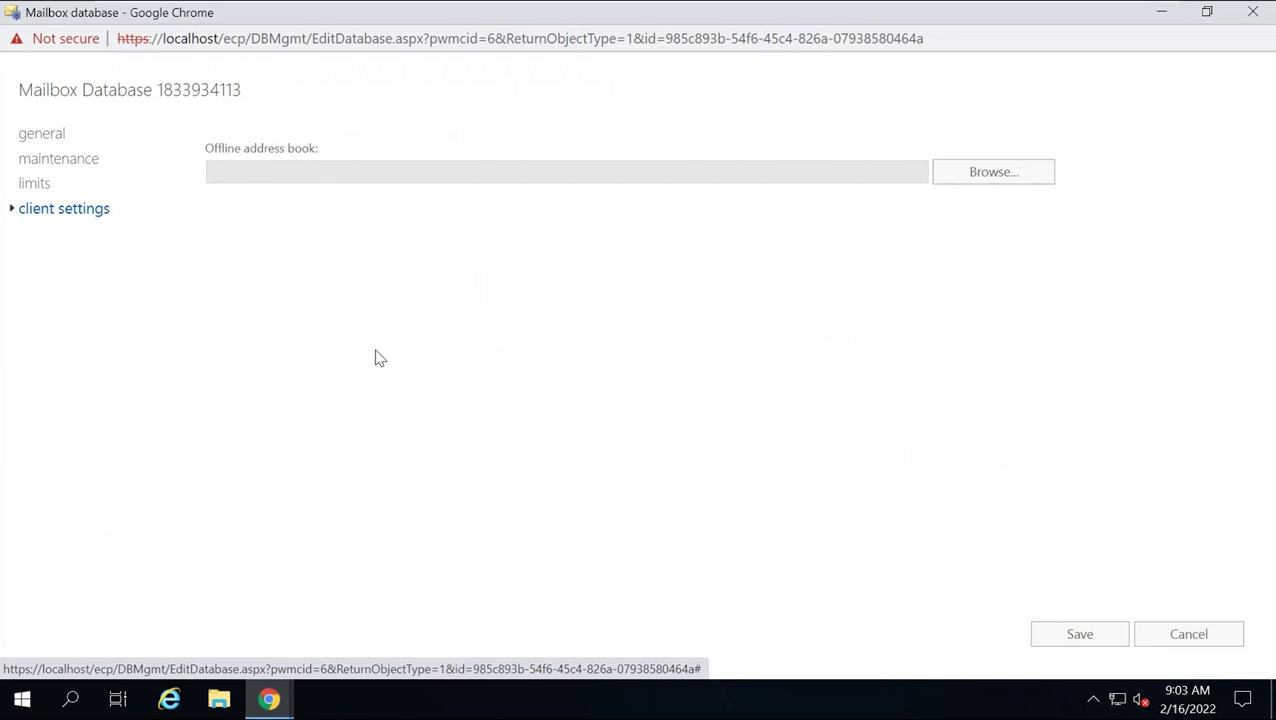
{"action": "left_click", "coordinate": [38, 136]}
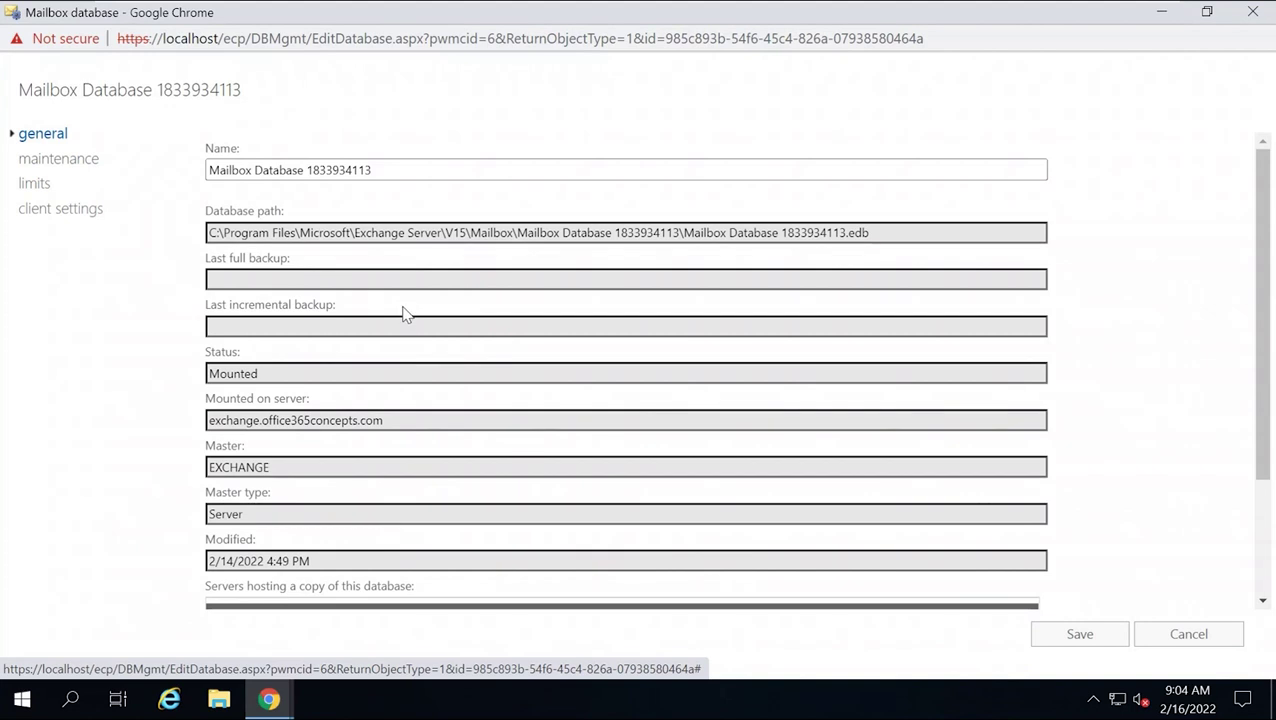
{"action": "left_click", "coordinate": [1188, 634]}
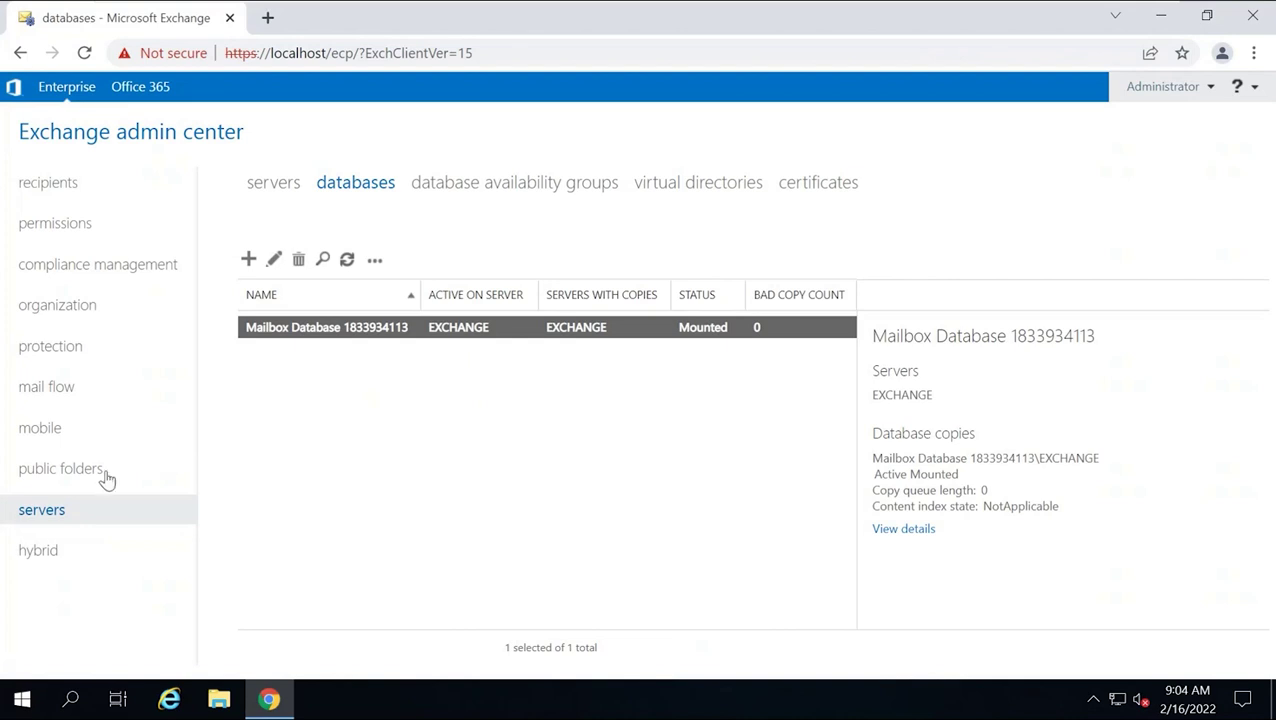
Step: Start a new mailbox database named testdatabase and assign it to the server EXCHANGE
{"action": "left_click", "coordinate": [249, 260]}
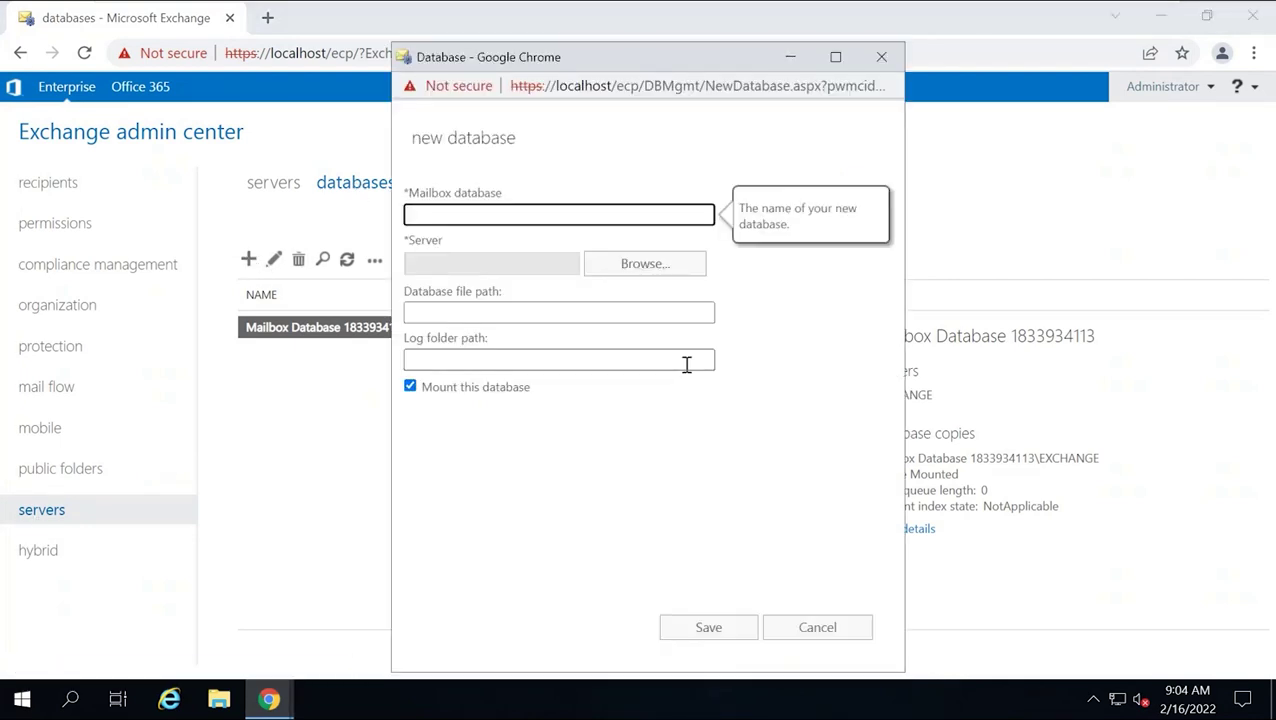
{"action": "type", "text": "testdatabase"}
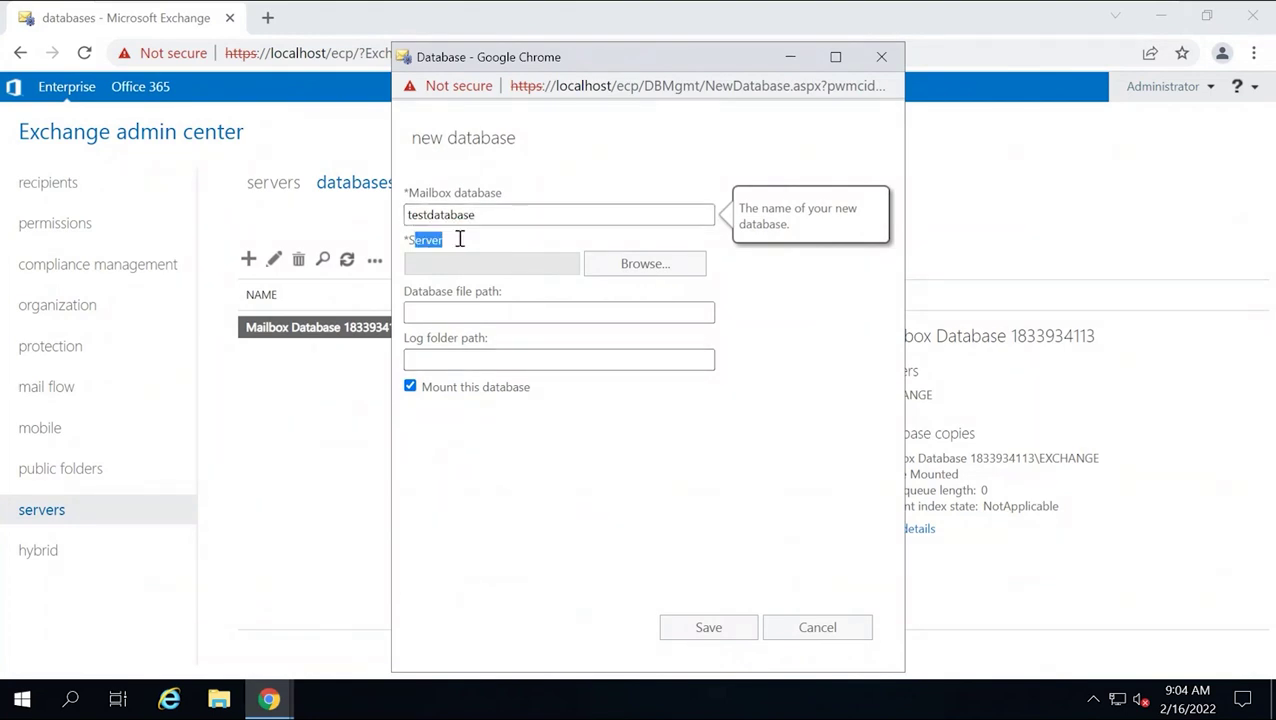
{"action": "left_click", "coordinate": [641, 270]}
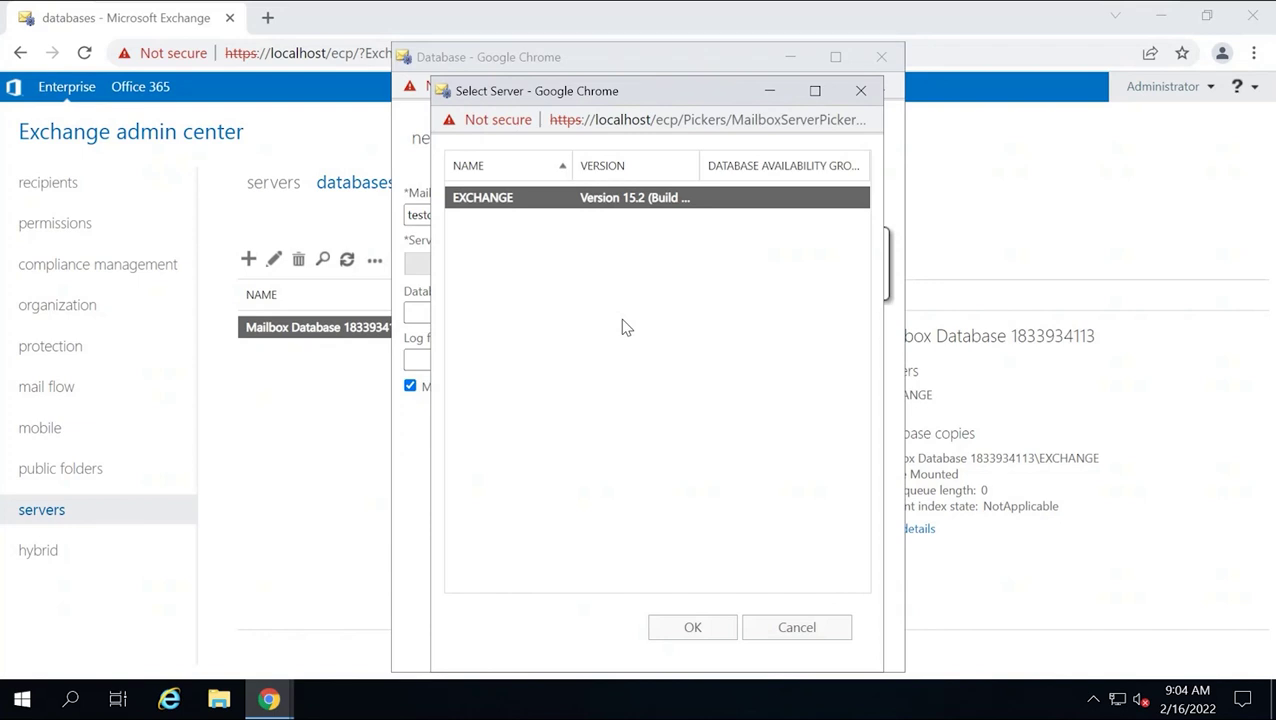
{"action": "double_click", "coordinate": [538, 200]}
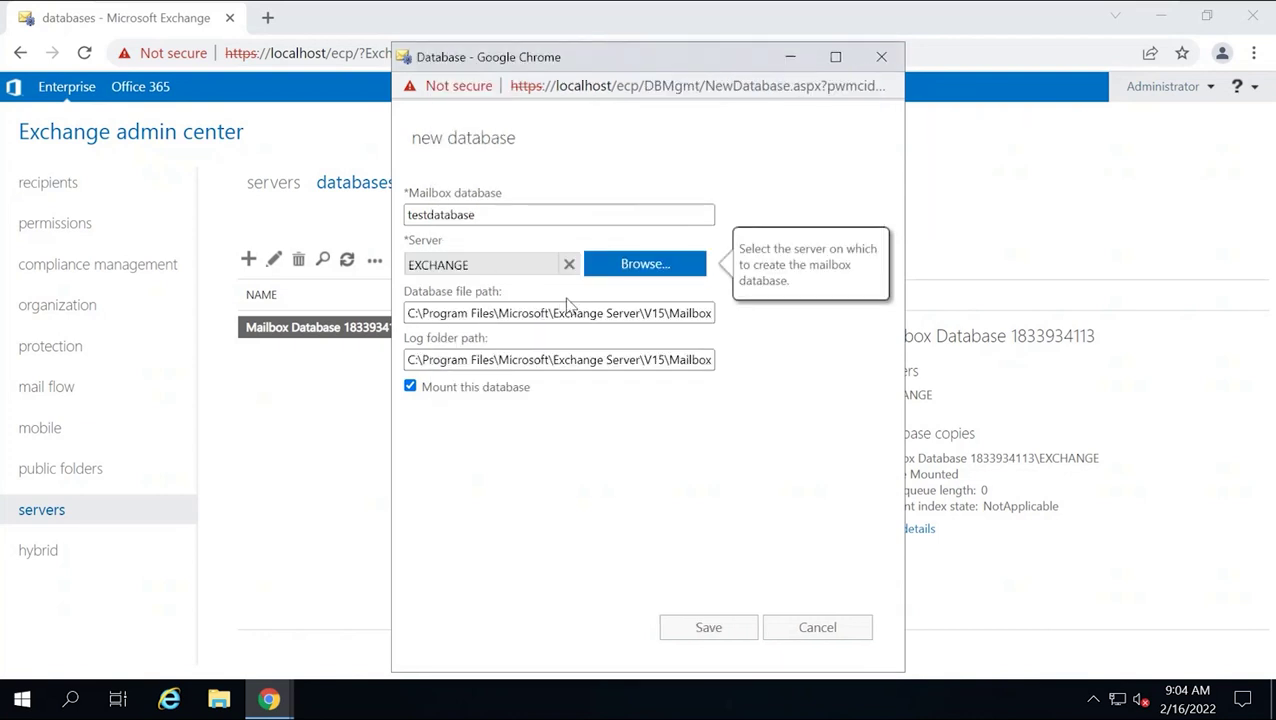
Step: Check the default database file and log folder paths and save the new database with mounting enabled
{"action": "left_click_drag", "start_coordinate": [411, 312], "coordinate": [760, 320]}
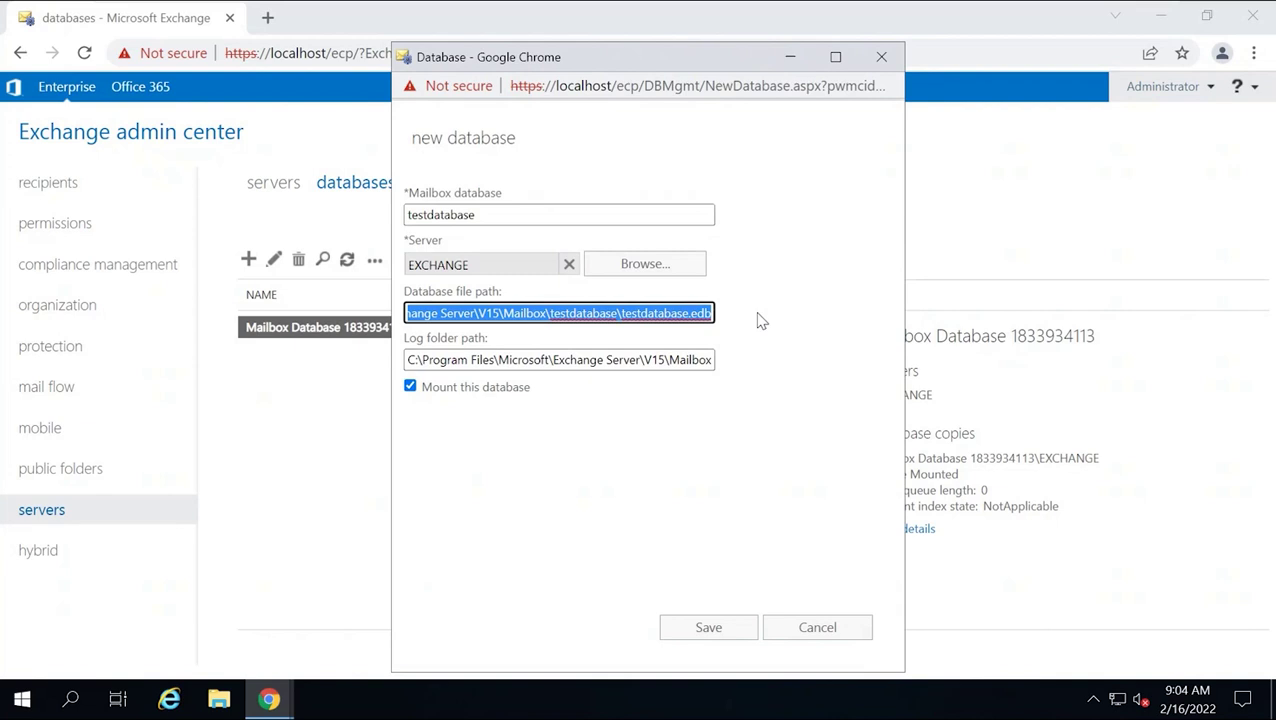
{"action": "left_click_drag", "start_coordinate": [421, 360], "coordinate": [683, 364]}
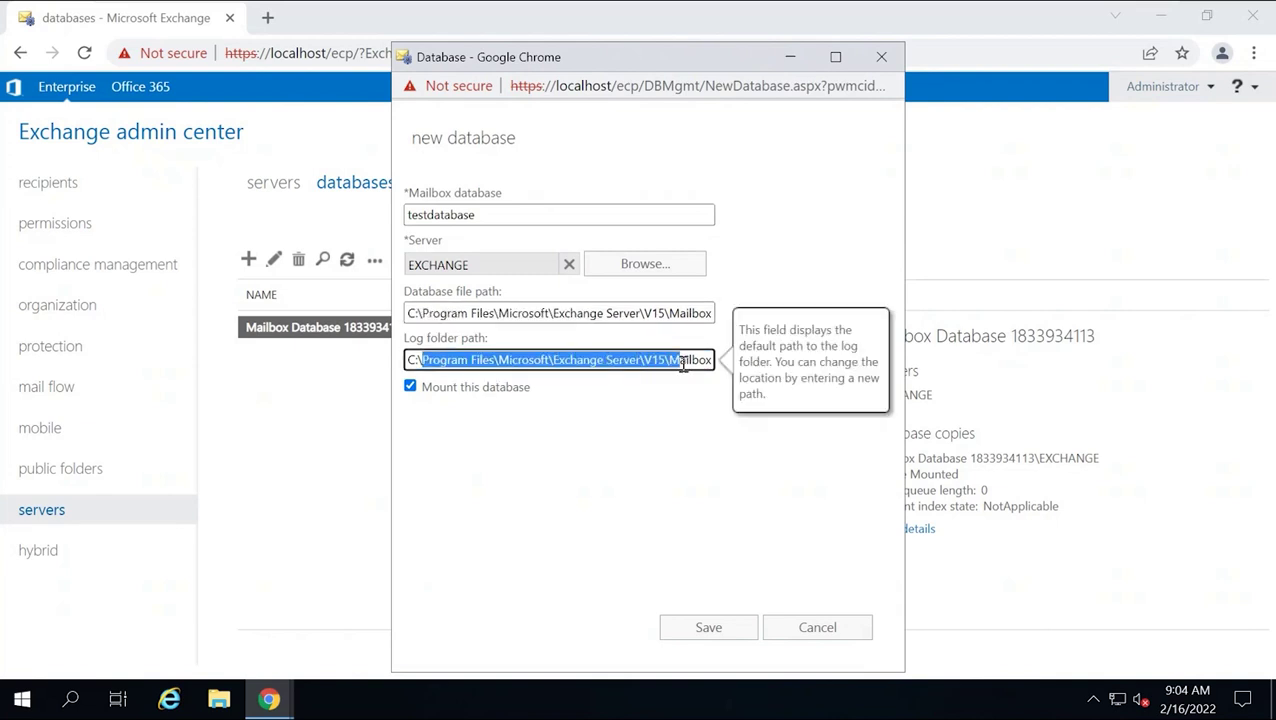
{"action": "left_click_drag", "start_coordinate": [454, 310], "coordinate": [697, 320]}
{"action": "left_click", "coordinate": [666, 315]}
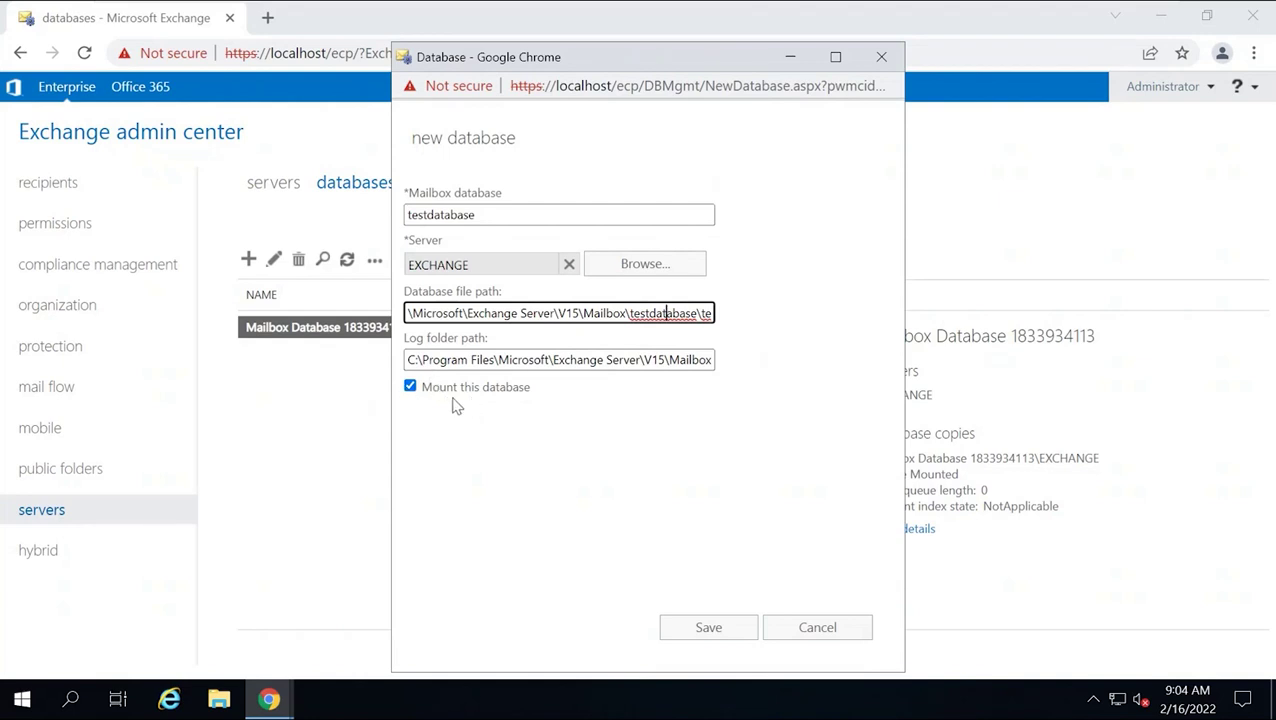
{"action": "left_click", "coordinate": [704, 628]}
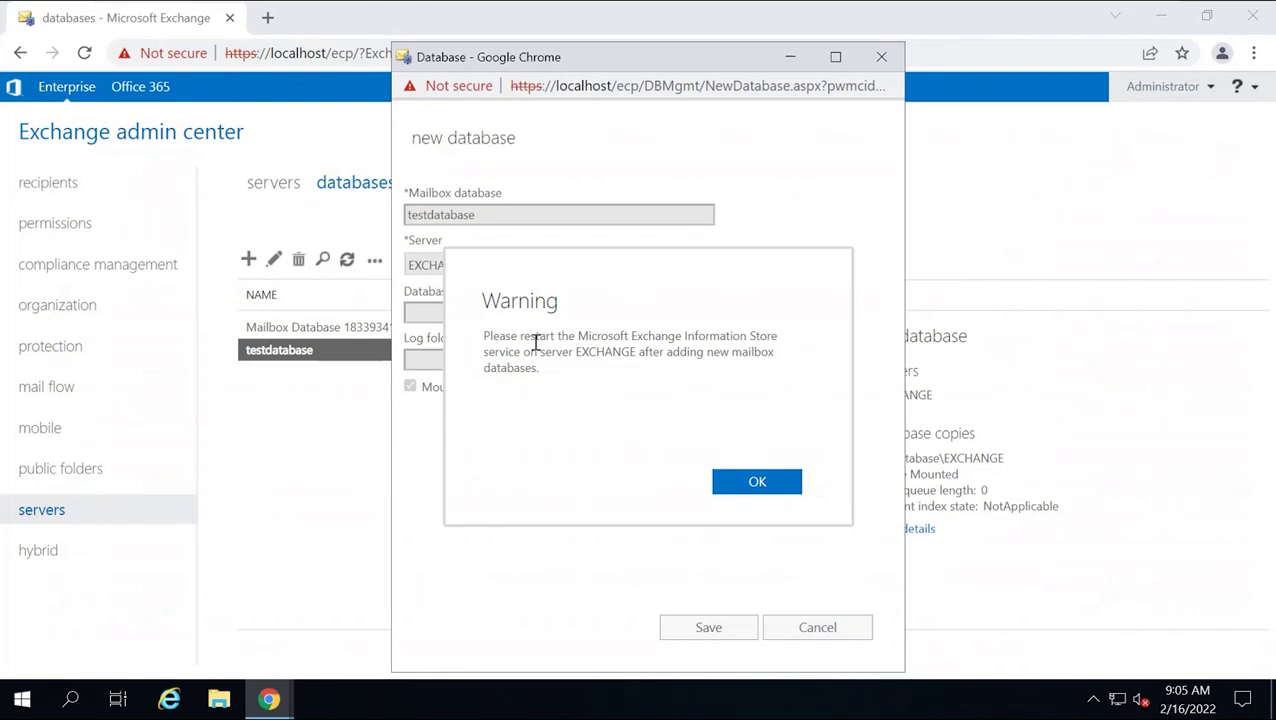
{"action": "left_click_drag", "start_coordinate": [577, 338], "coordinate": [633, 354]}
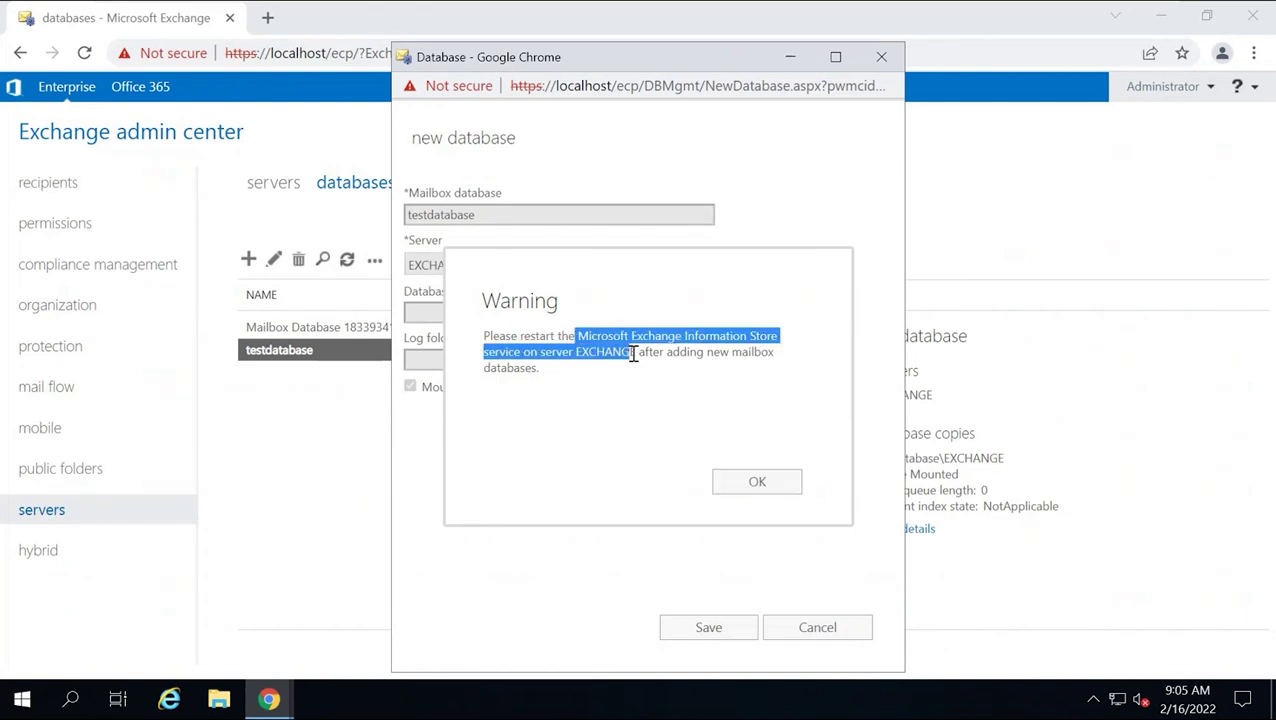
{"action": "left_click", "coordinate": [618, 378]}
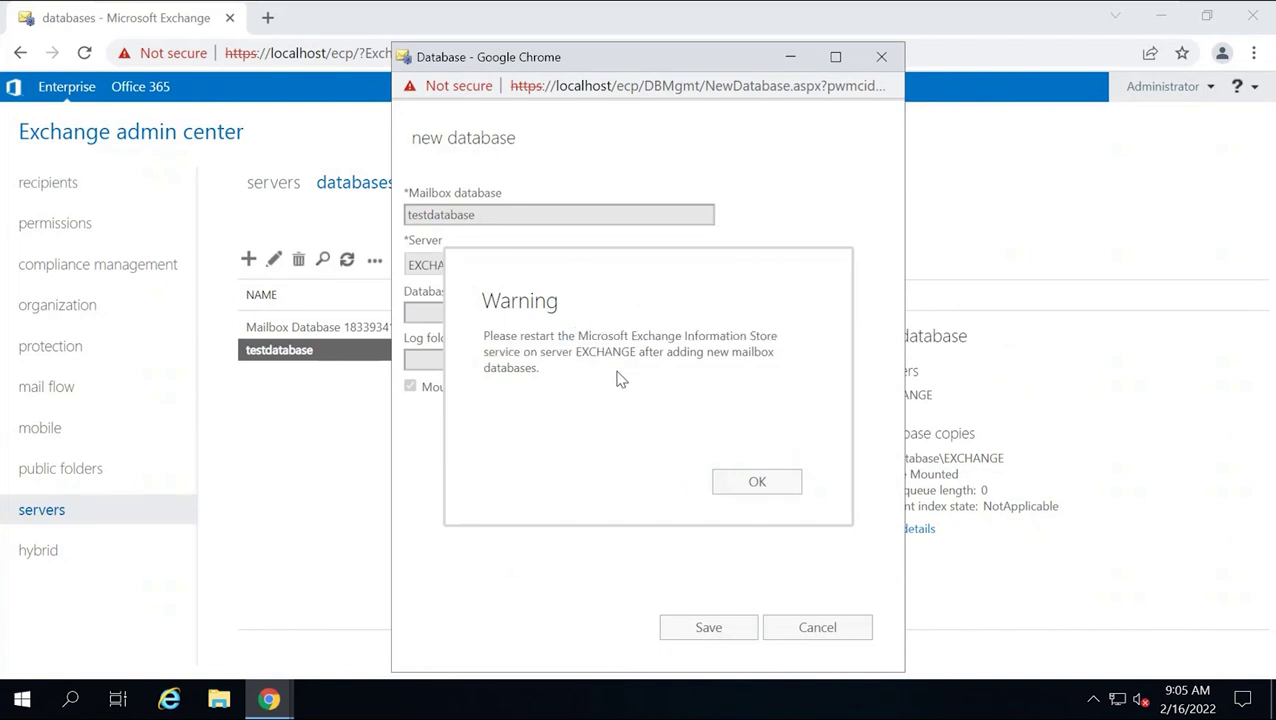
{"action": "left_click", "coordinate": [754, 483]}
Step: Open the Windows Services console by running services.msc
{"action": "key", "text": "super+r"}
{"action": "type", "text": "s"}
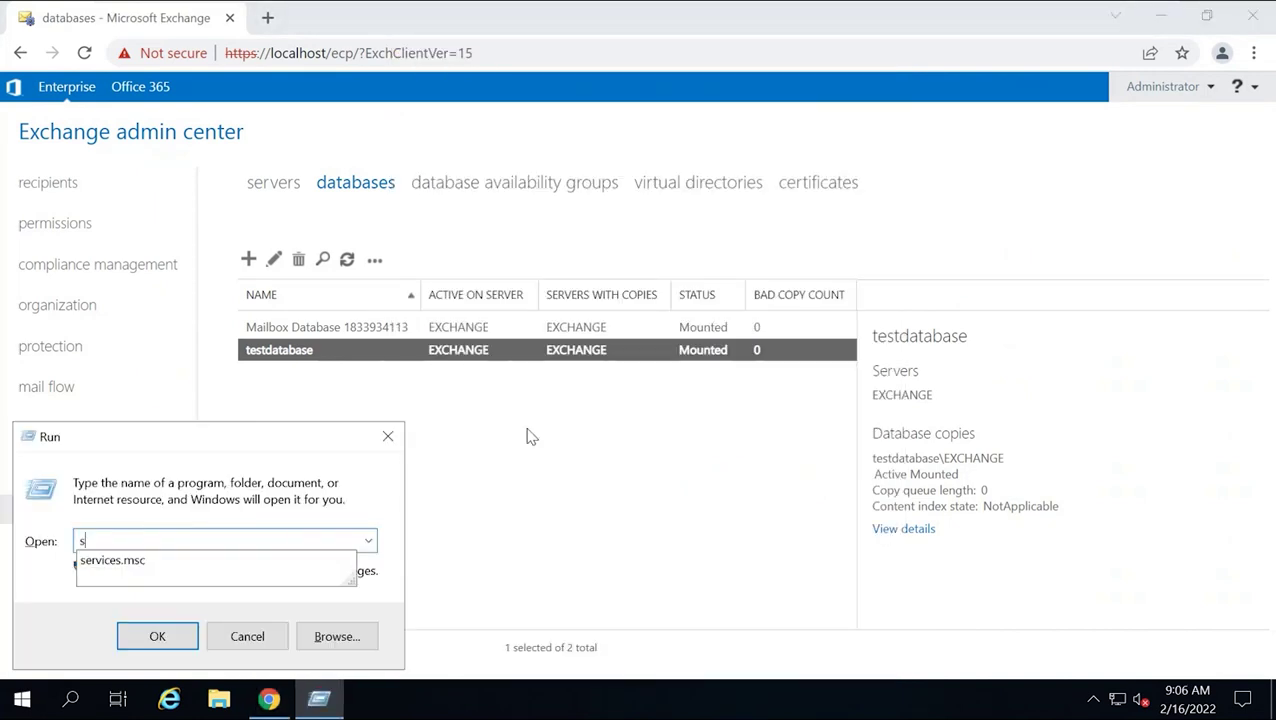
{"action": "type", "text": "ervices.msc"}
{"action": "key", "text": "Return"}
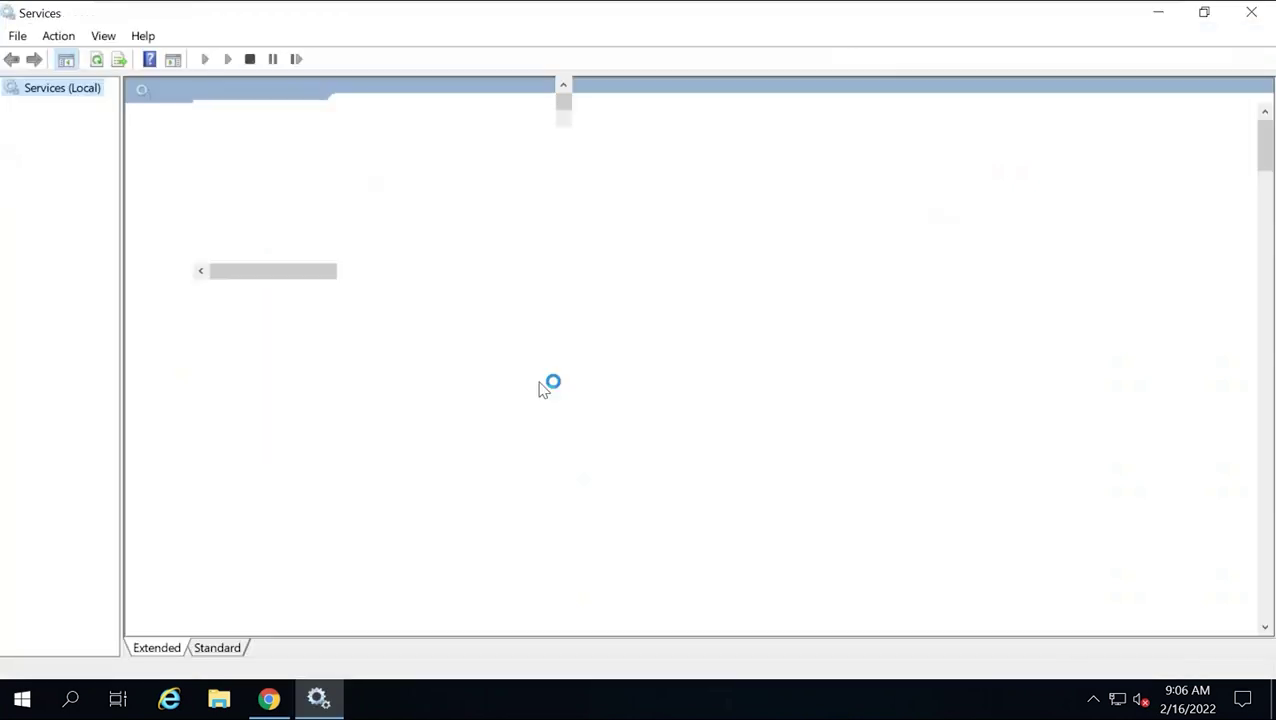
Step: Find the Microsoft Exchange Information Store service and restart it
{"action": "left_click", "coordinate": [505, 364]}
{"action": "type", "text": "mi"}
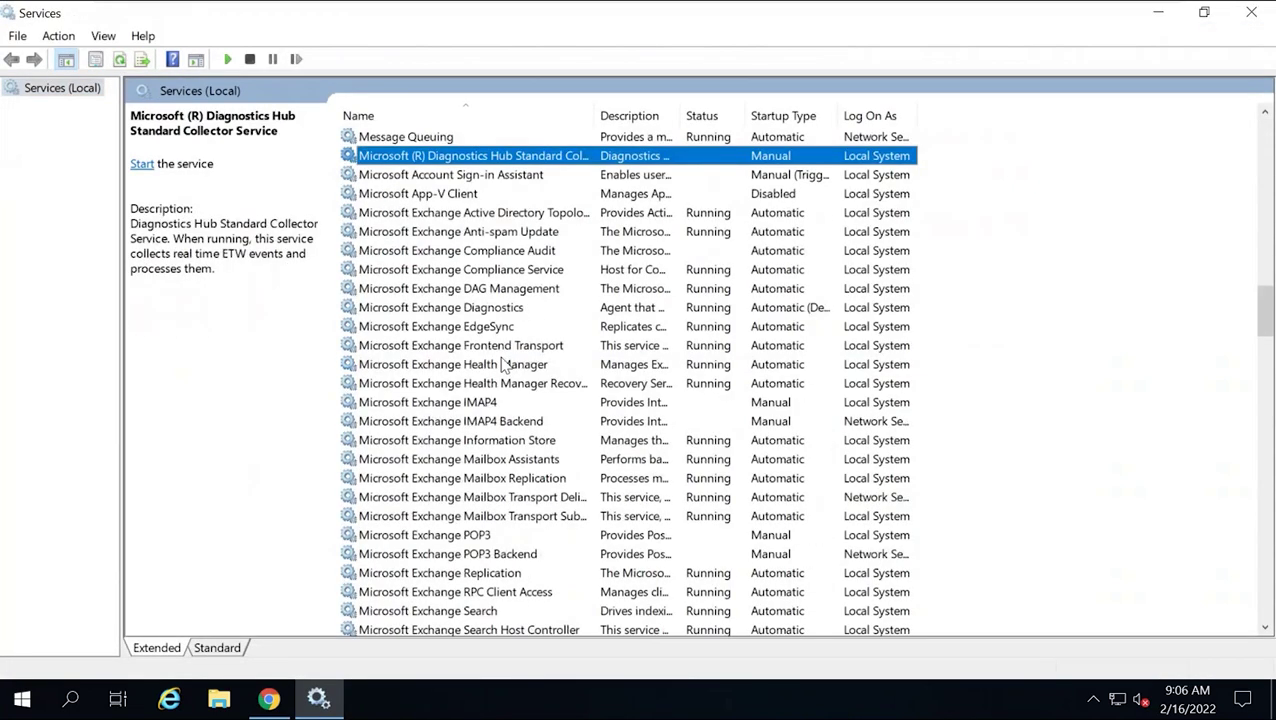
{"action": "left_click", "coordinate": [531, 444]}
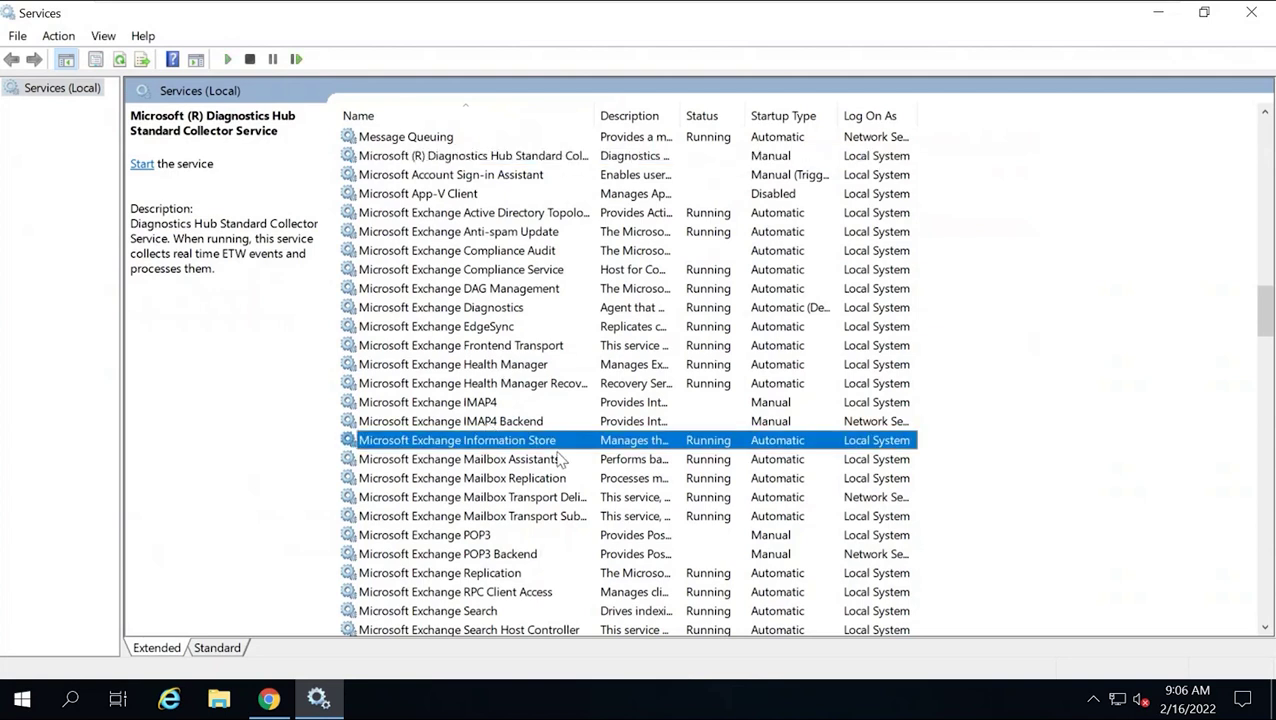
{"action": "left_click", "coordinate": [148, 179]}
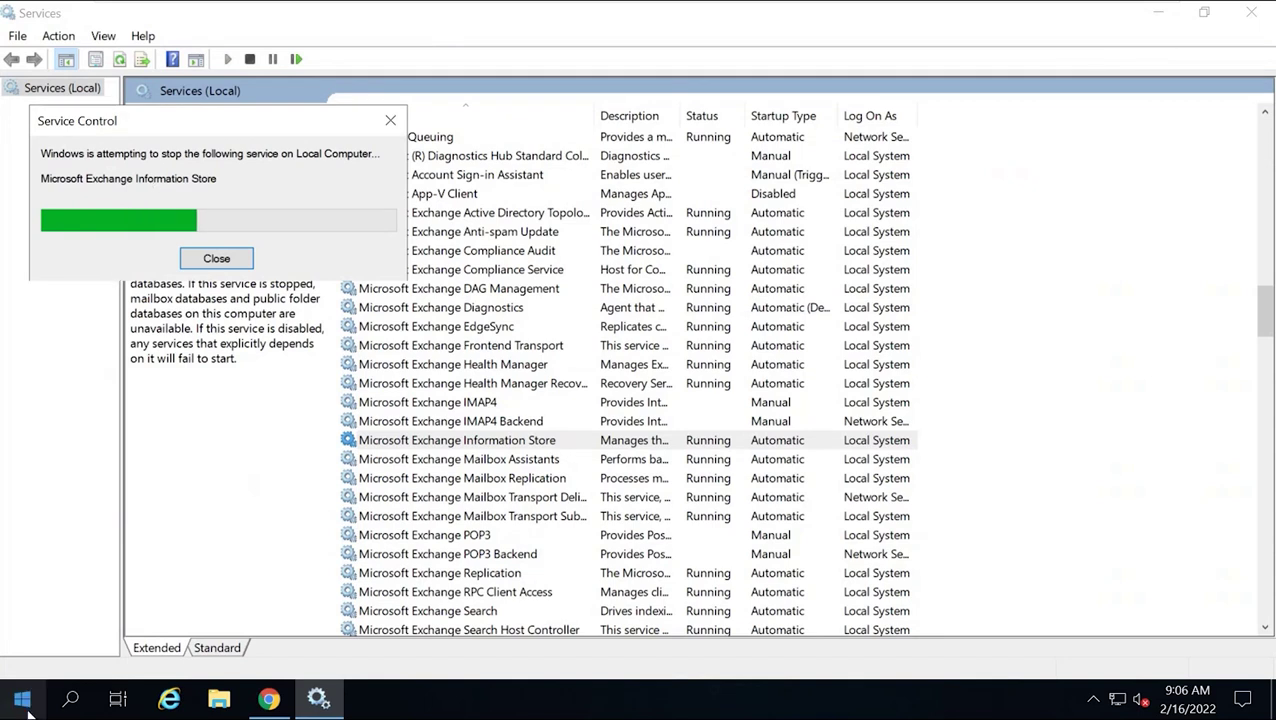
Step: Open the Exchange Management Shell, maximize its window, and list the mailbox databases with get-mailboxdatabase
{"action": "key", "text": "super"}
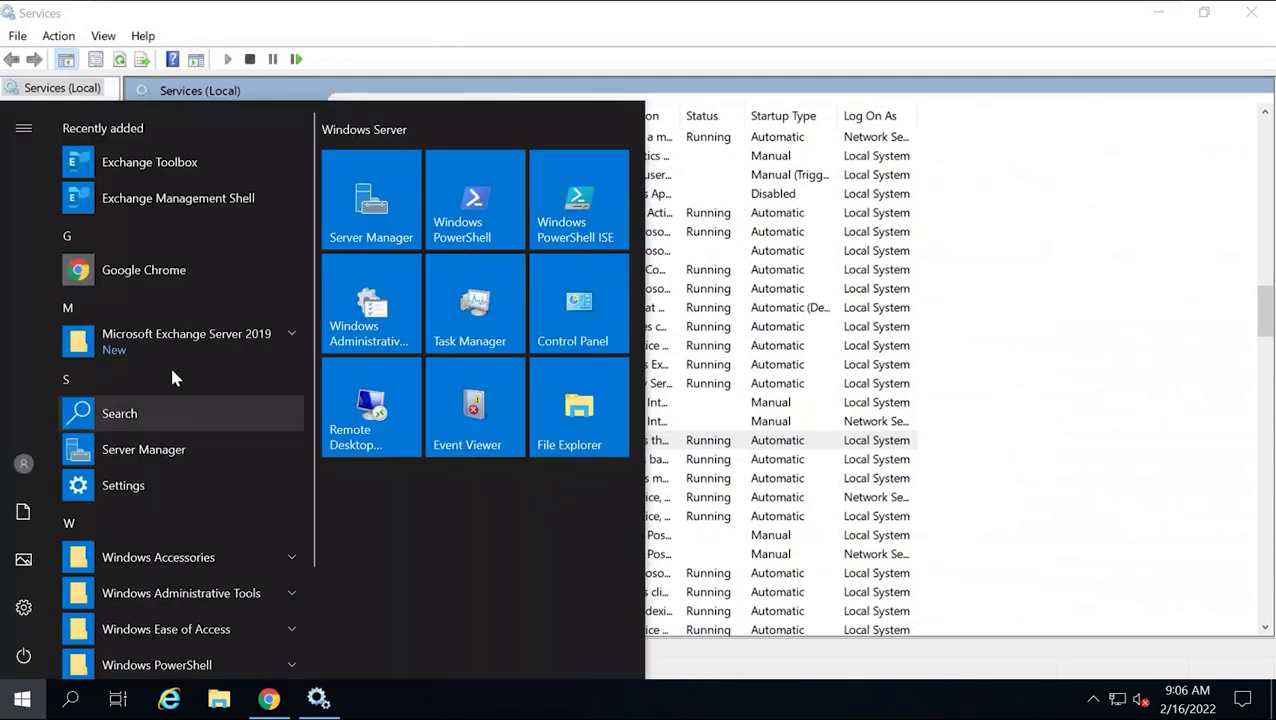
{"action": "left_click", "coordinate": [176, 340]}
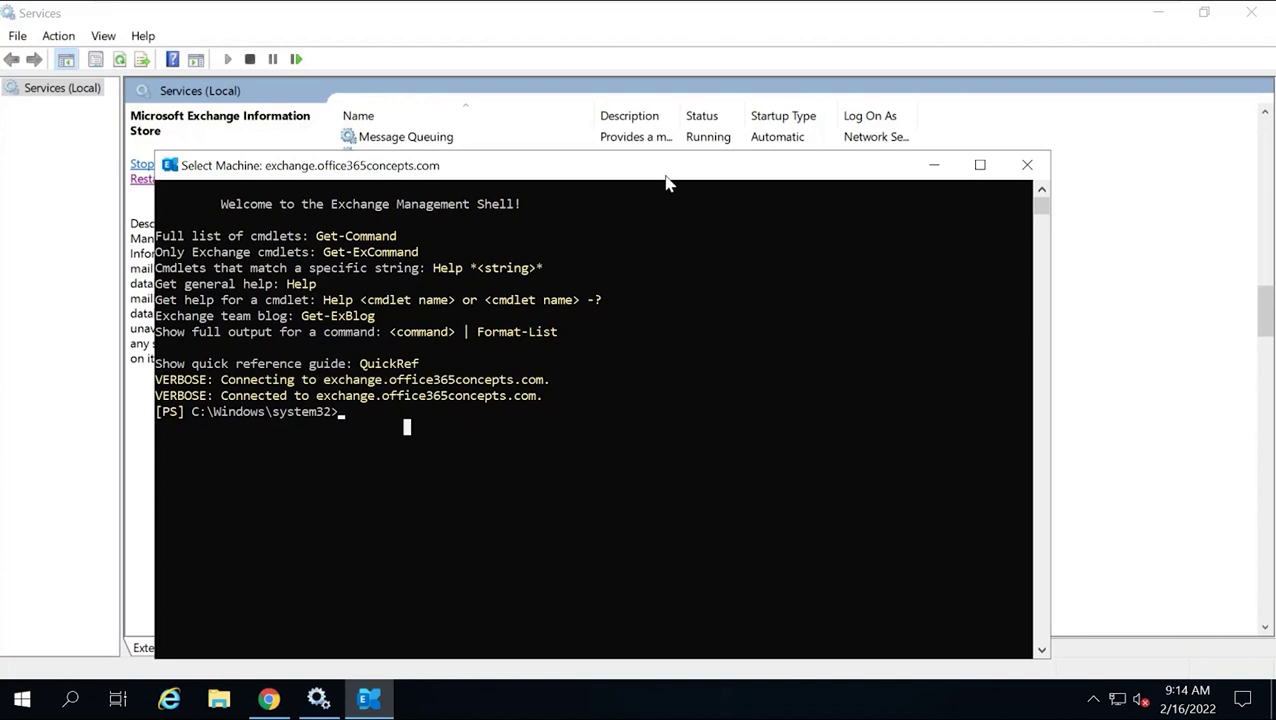
{"action": "double_click", "coordinate": [667, 182]}
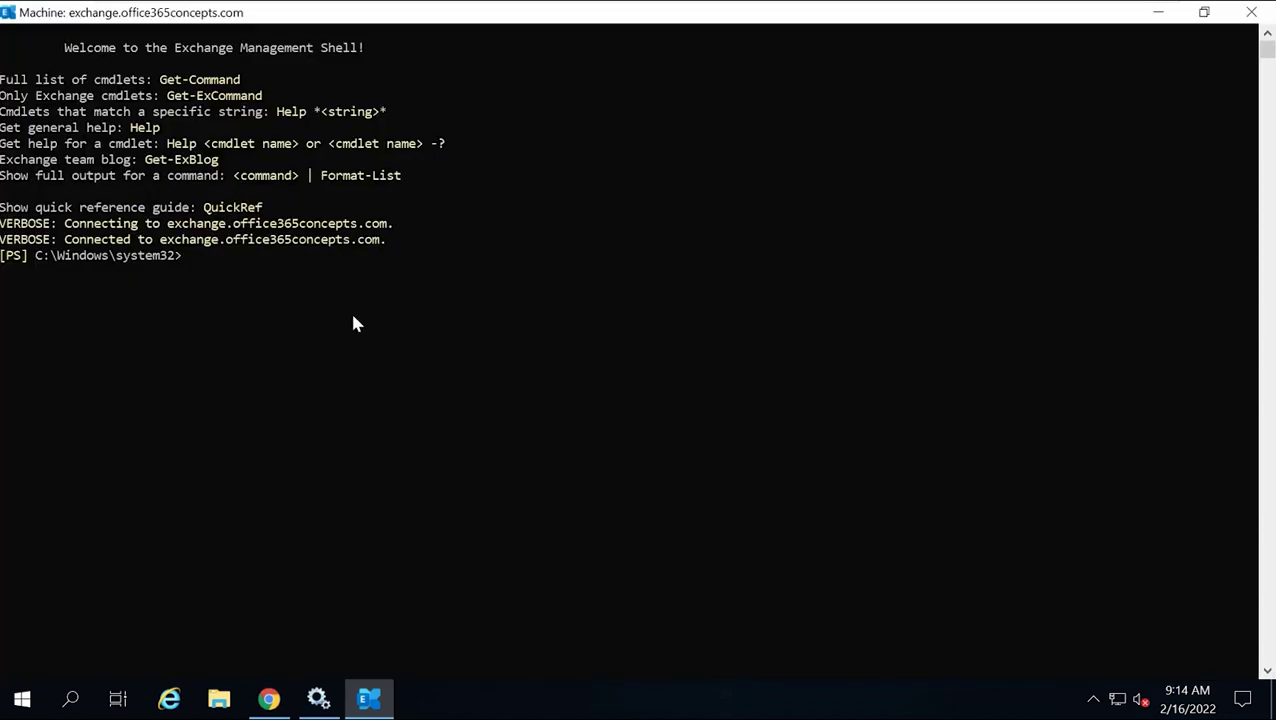
{"action": "type", "text": "get-mailboxdatabase"}
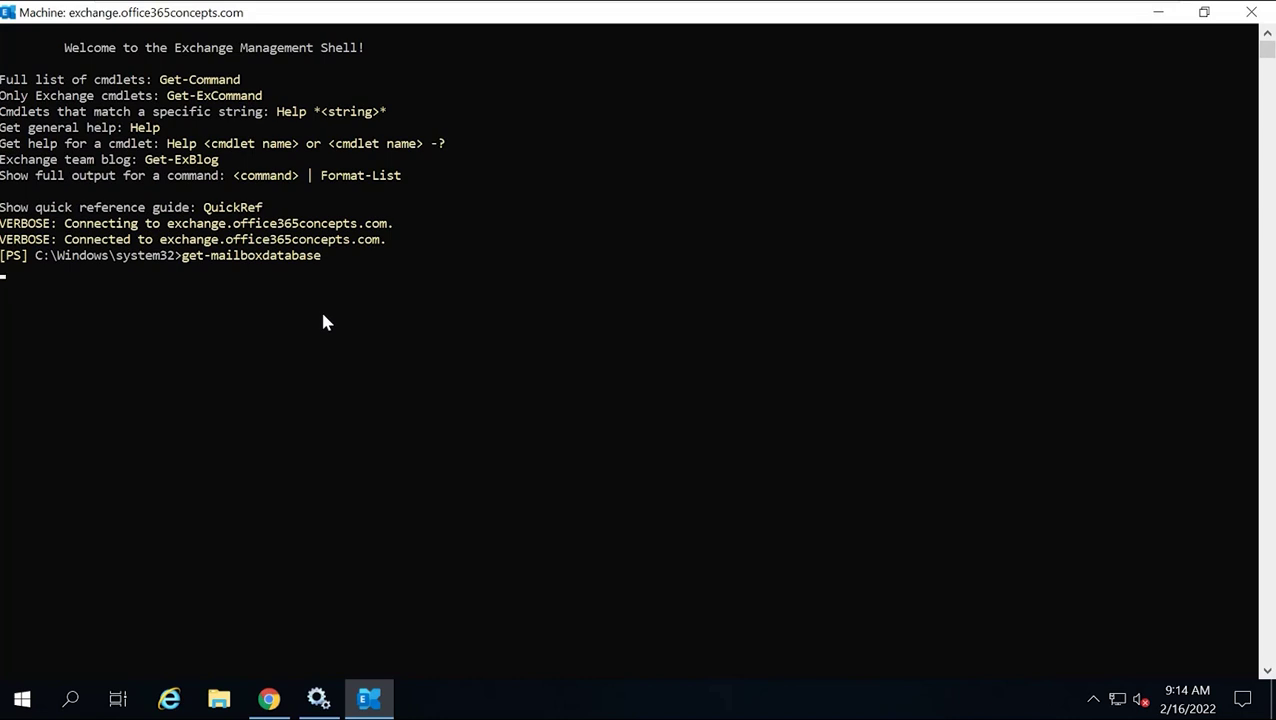
Step: Examine the name, server, recovery and replication type of each listed mailbox database
{"action": "left_click_drag", "start_coordinate": [92, 339], "coordinate": [45, 287]}
{"action": "left_click_drag", "start_coordinate": [225, 318], "coordinate": [281, 344]}
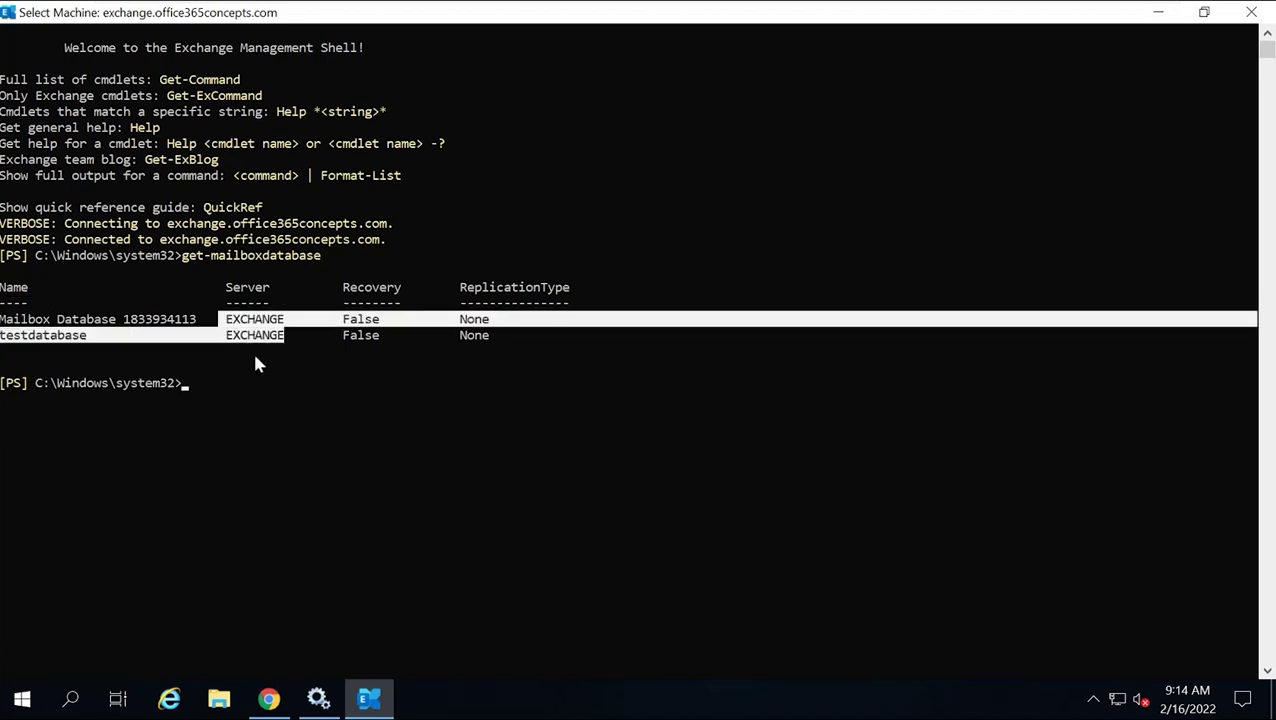
{"action": "left_click", "coordinate": [375, 345]}
{"action": "left_click_drag", "start_coordinate": [381, 348], "coordinate": [345, 322]}
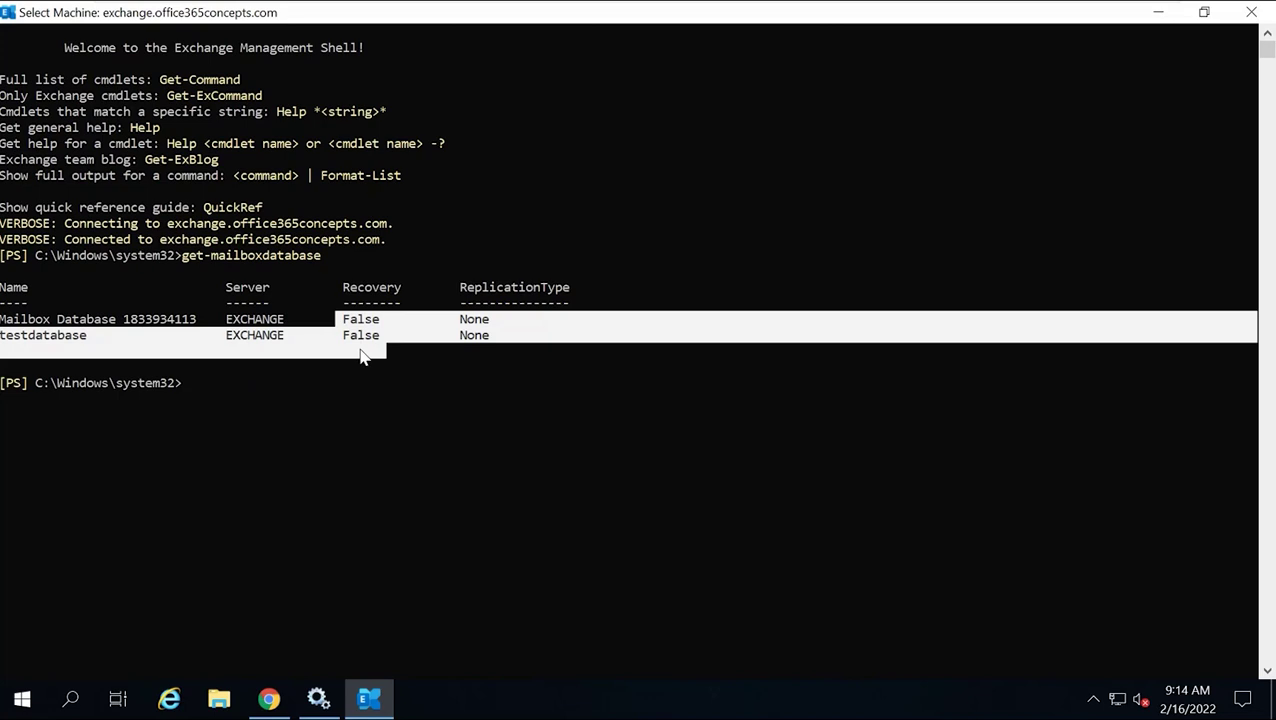
{"action": "left_click", "coordinate": [362, 358]}
{"action": "left_click_drag", "start_coordinate": [455, 289], "coordinate": [530, 341]}
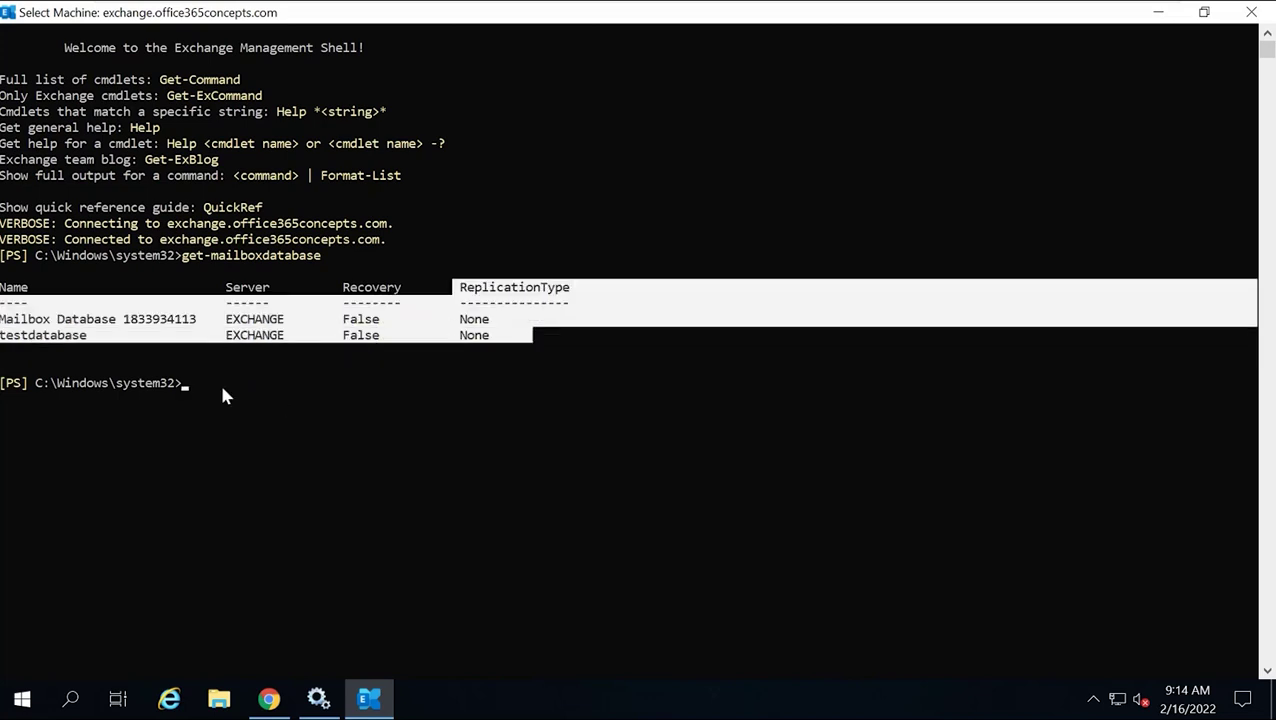
Step: List all properties of testdatabase by running Get-MailboxDatabase -Identity "testdatabase" | fl
{"action": "left_click", "coordinate": [222, 386]}
{"action": "type", "text": "get-mai"}
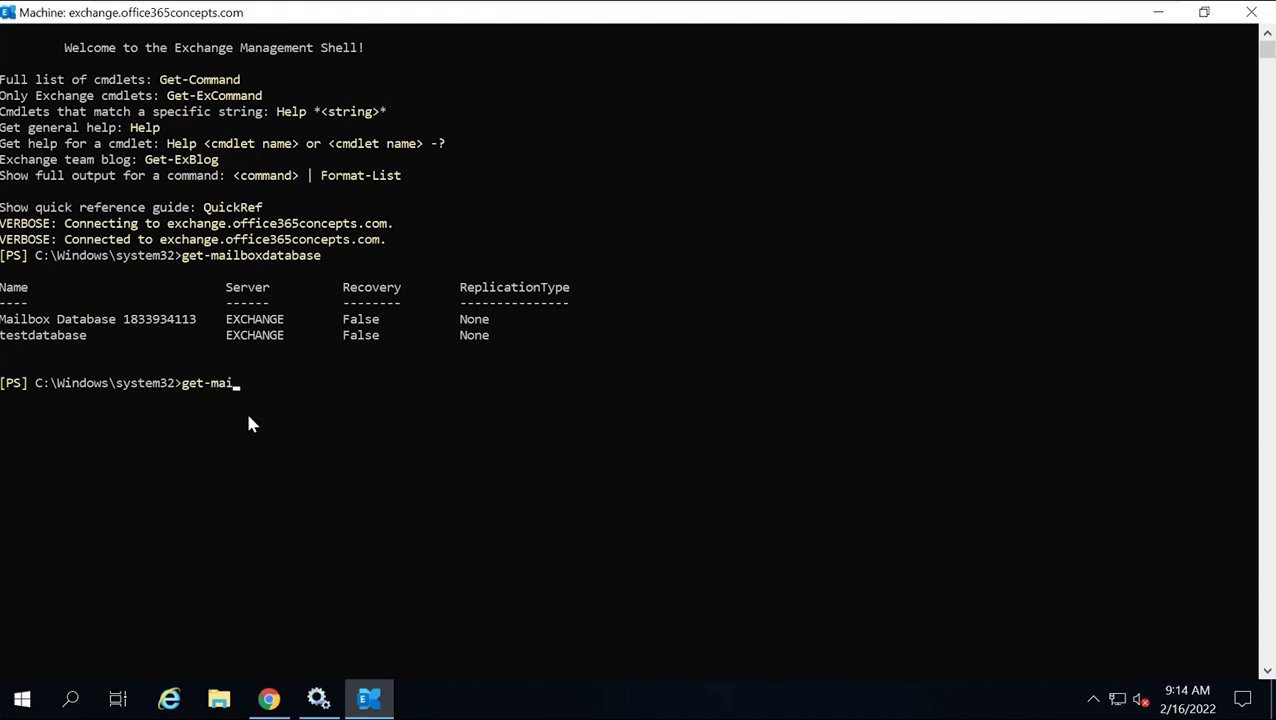
{"action": "type", "text": "lboxdatabase"}
{"action": "key", "text": "Tab"}
{"action": "type", "text": "-Identity"}
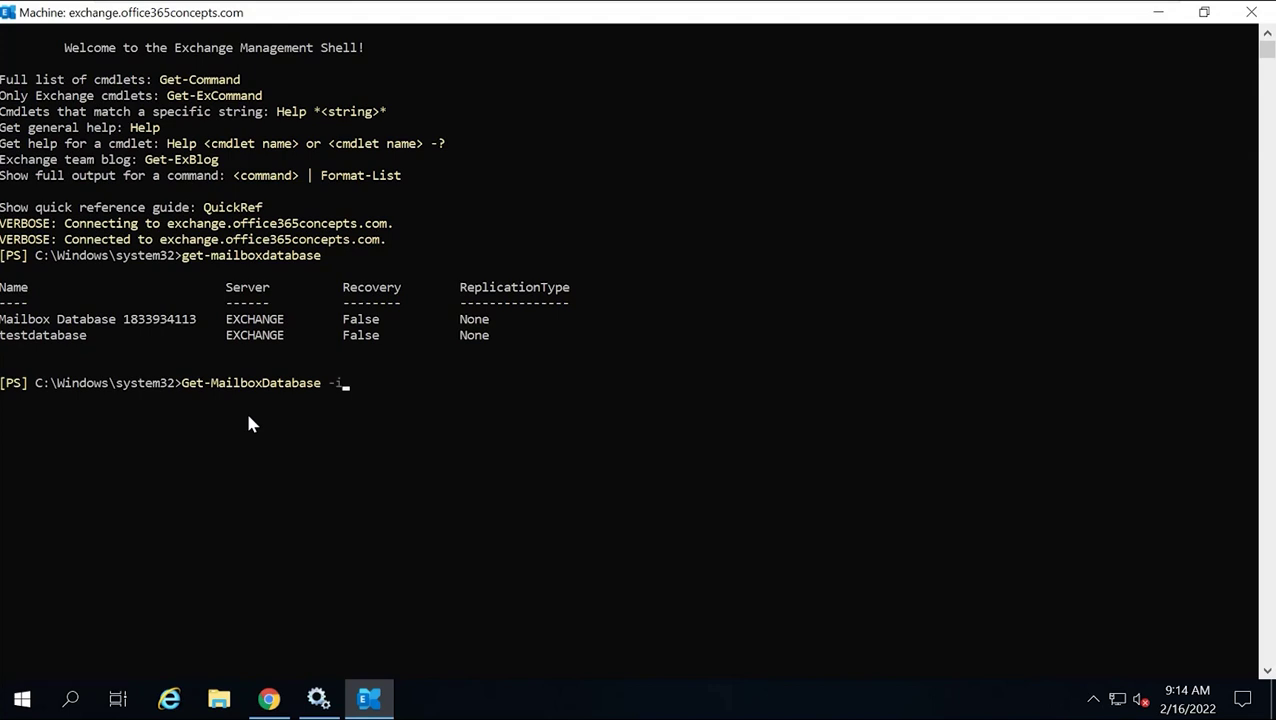
{"action": "type", "text": " \"\""}
{"action": "key", "text": "Left"}
{"action": "type", "text": "test"}
{"action": "type", "text": "database\""}
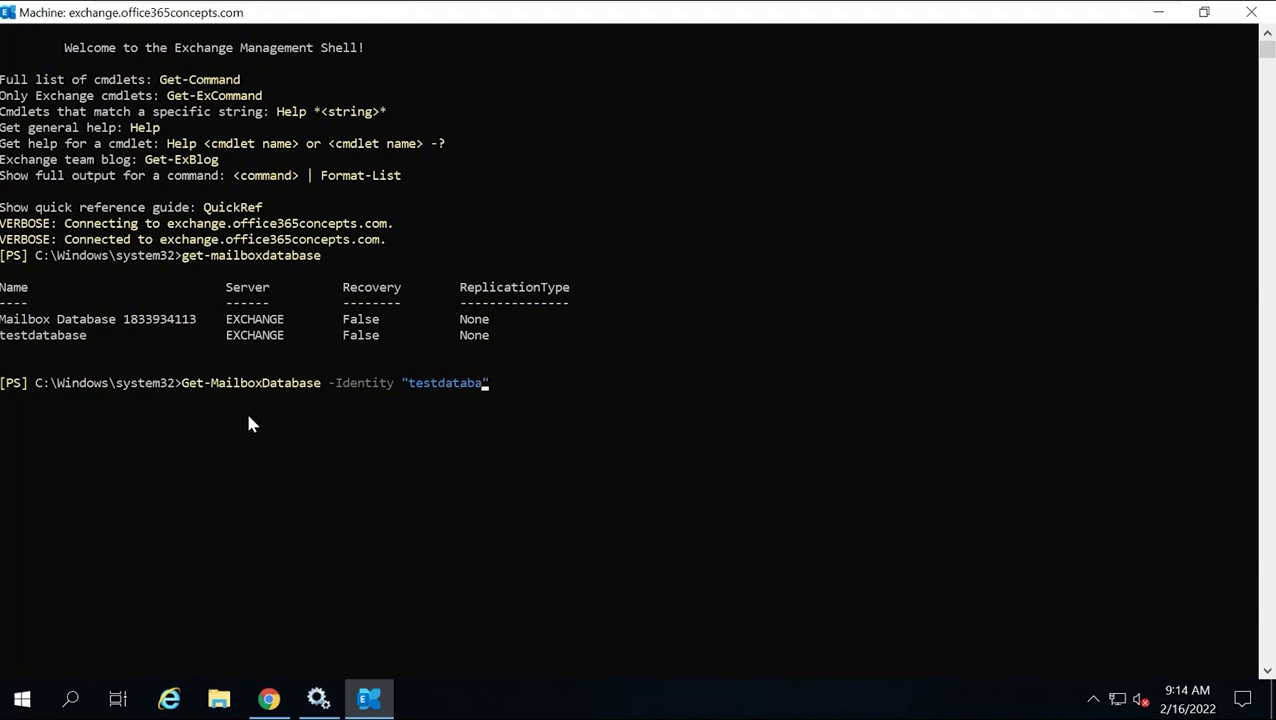
{"action": "type", "text": " | fl"}
{"action": "key", "text": "Return"}
Step: Review the full property listing of testdatabase from the first attribute to the last
{"action": "scroll", "coordinate": [320, 404], "scroll_direction": "up", "scroll_amount": 1}
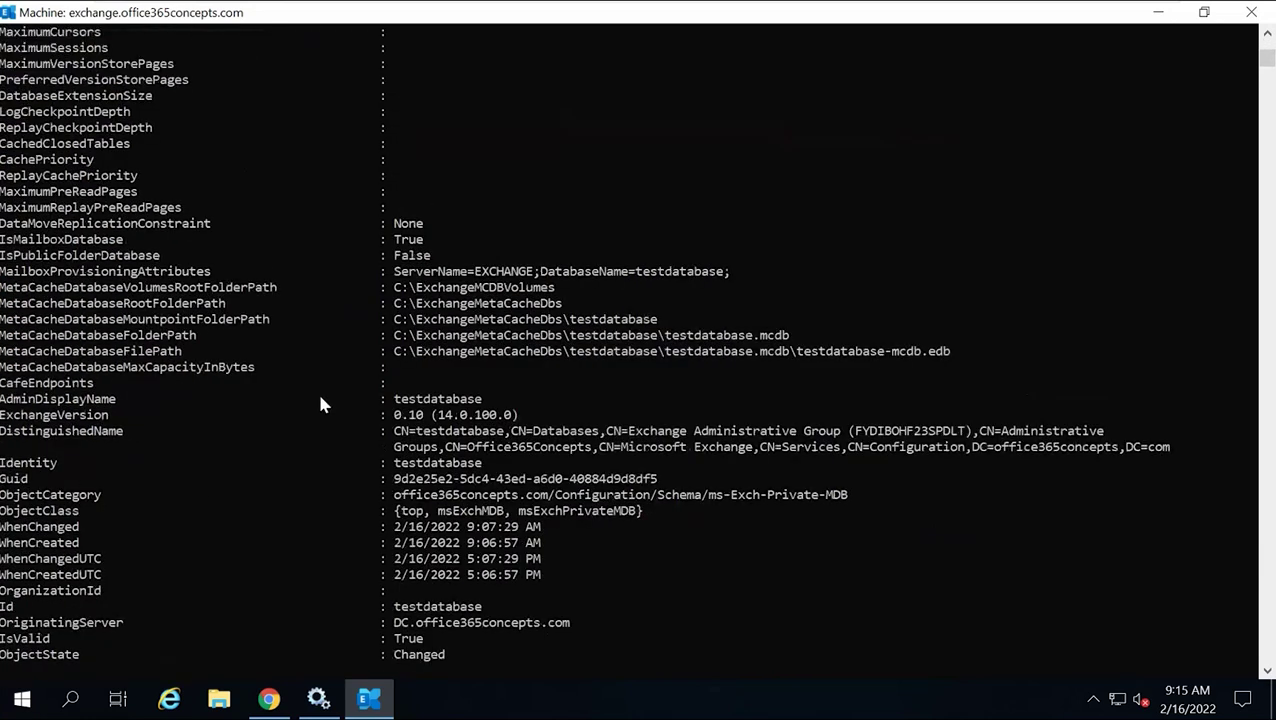
{"action": "scroll", "coordinate": [273, 401], "scroll_direction": "up", "scroll_amount": 18}
{"action": "scroll", "coordinate": [276, 401], "scroll_direction": "up", "scroll_amount": 15}
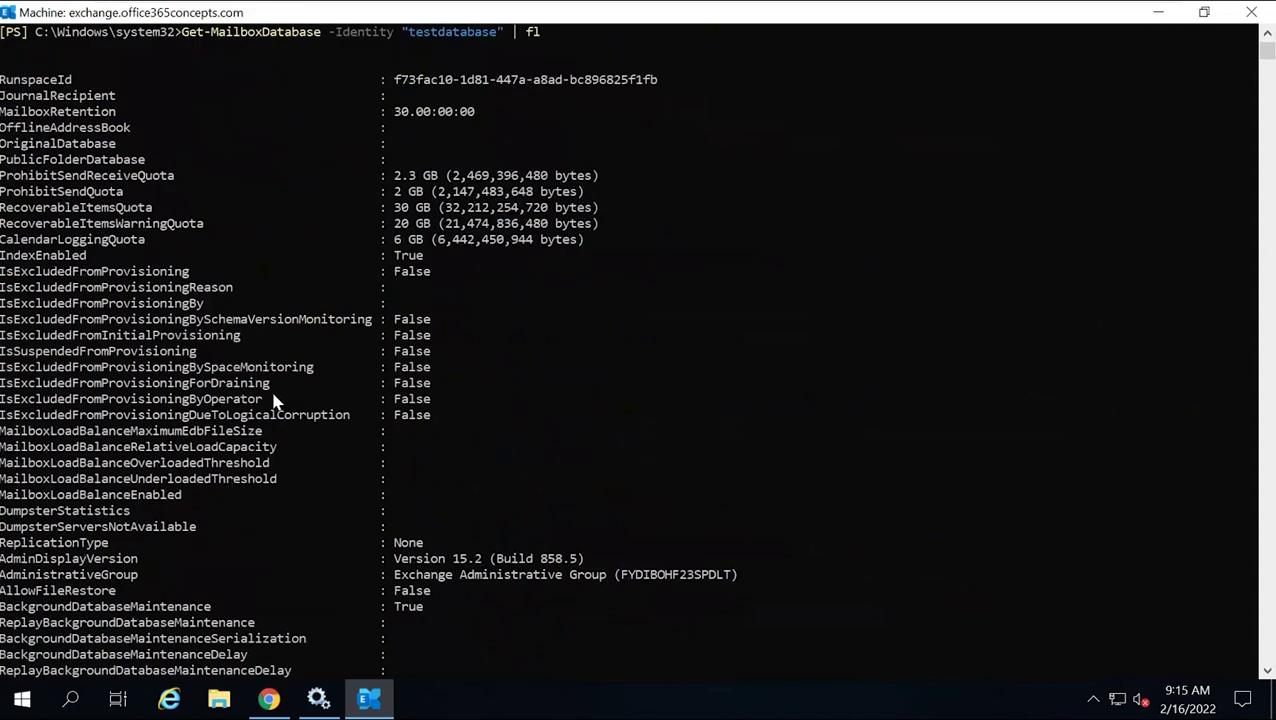
{"action": "scroll", "coordinate": [276, 401], "scroll_direction": "down", "scroll_amount": 5}
{"action": "scroll", "coordinate": [275, 400], "scroll_direction": "down", "scroll_amount": 18}
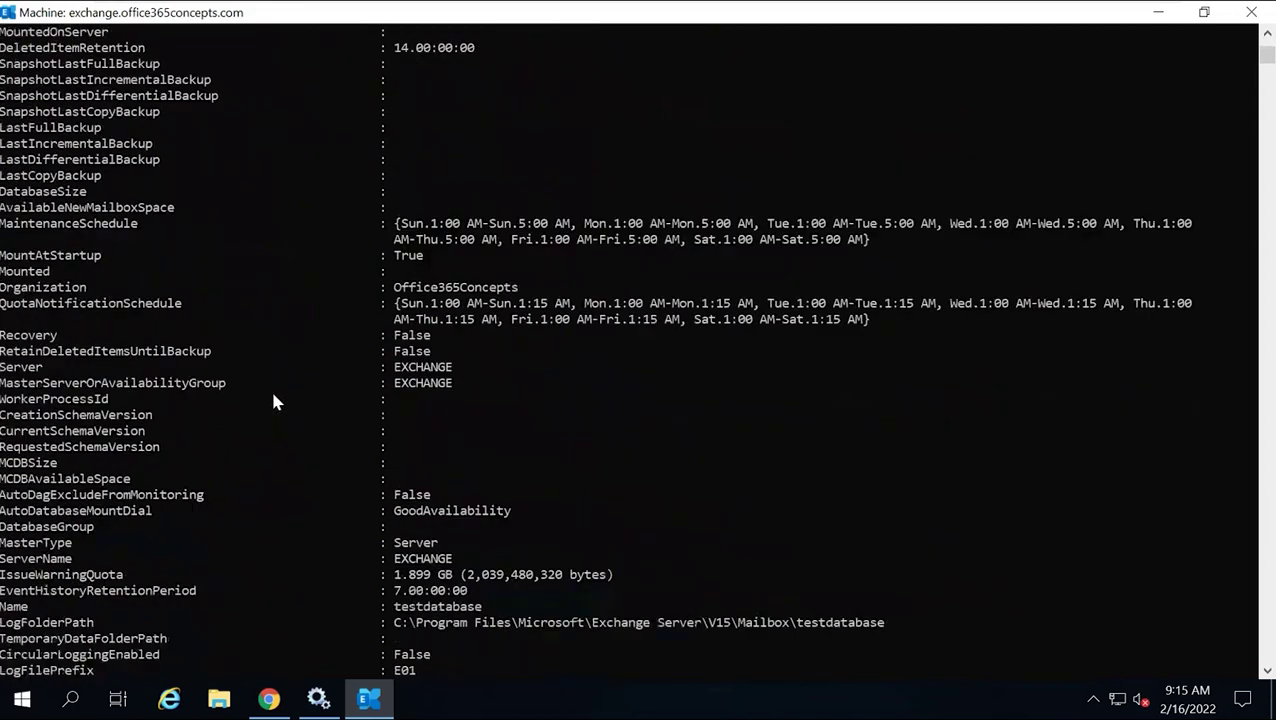
{"action": "scroll", "coordinate": [276, 401], "scroll_direction": "down", "scroll_amount": 18}
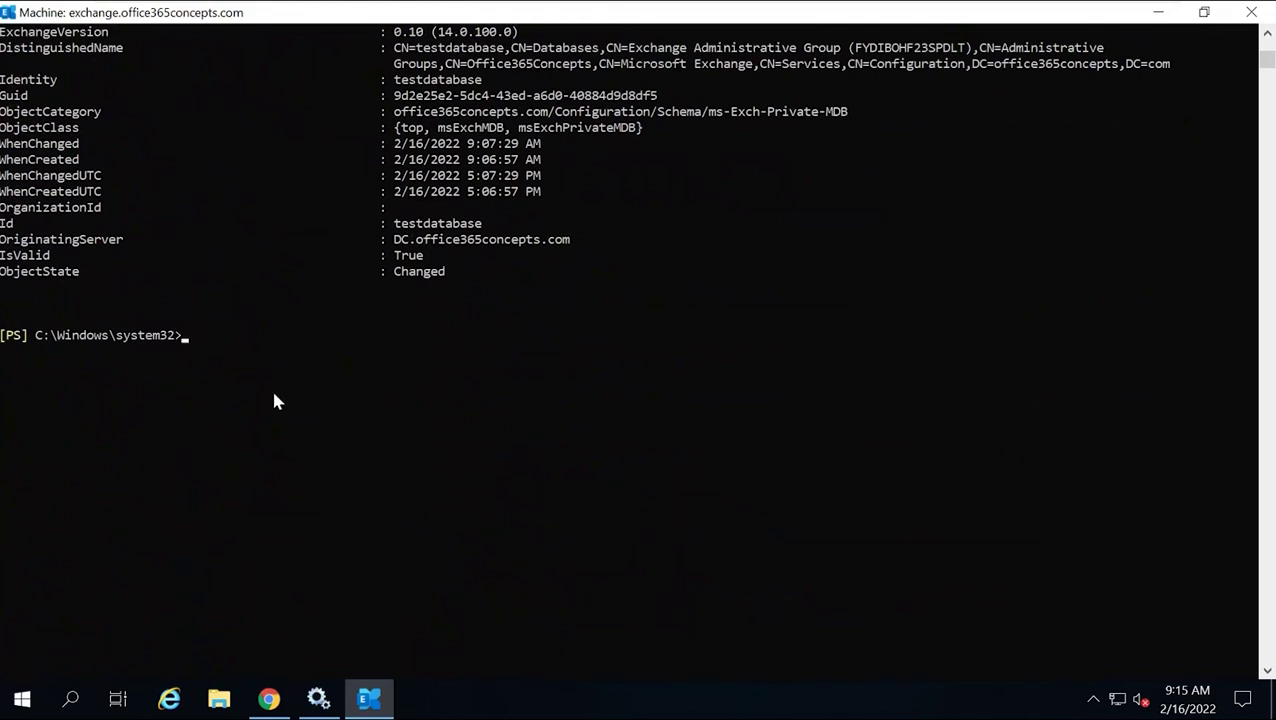
Step: Begin a new-mailboxdatabase command and set the shell window's font size to 18
{"action": "type", "text": "new"}
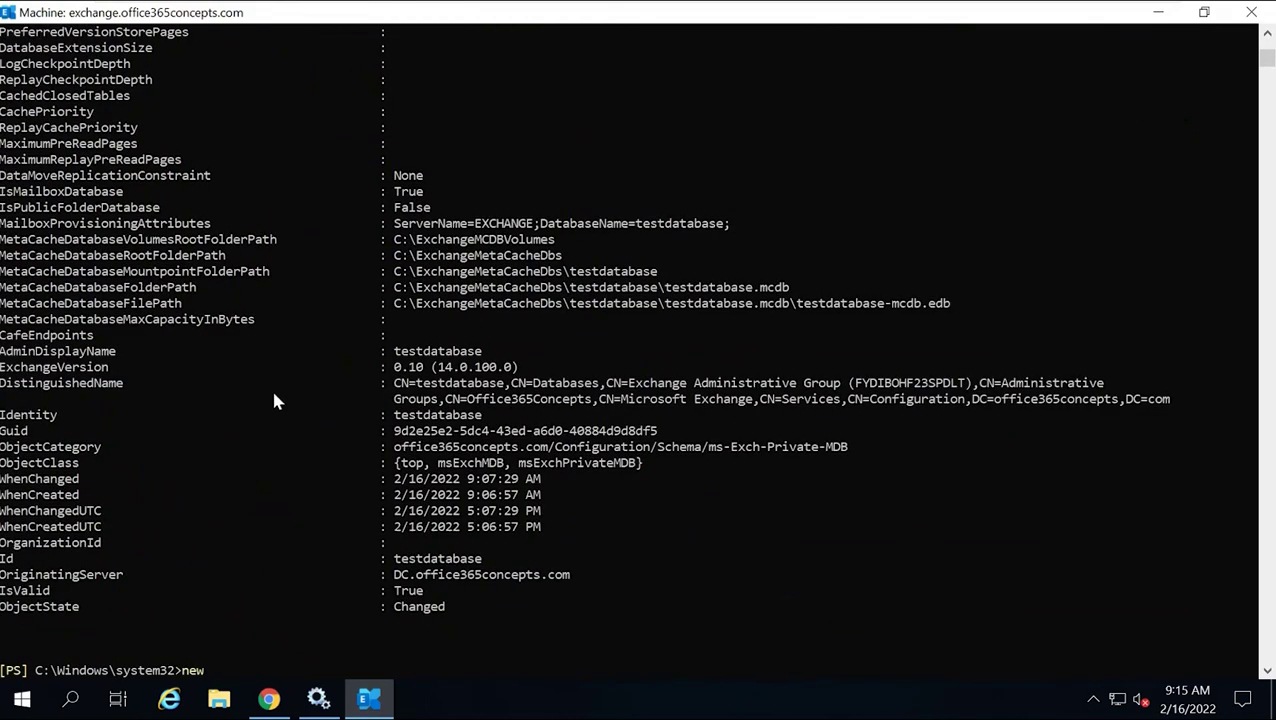
{"action": "type", "text": "-mailboxdatabase"}
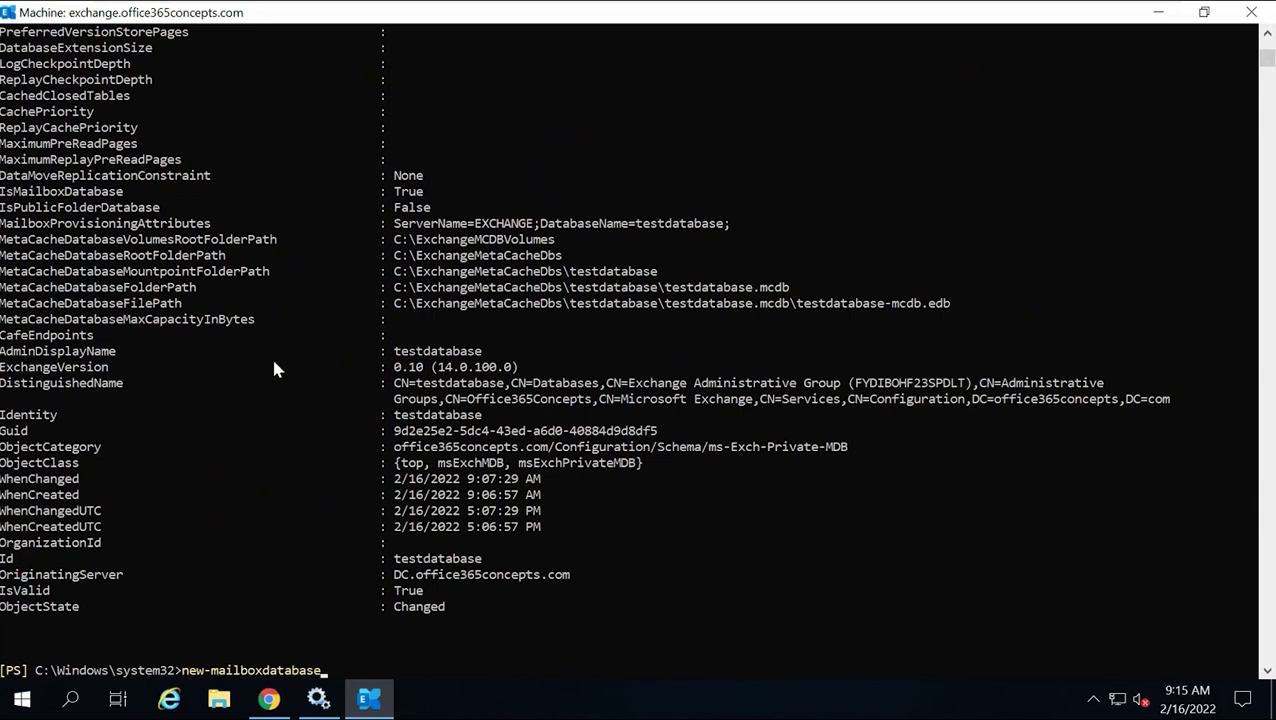
{"action": "left_click", "coordinate": [9, 13]}
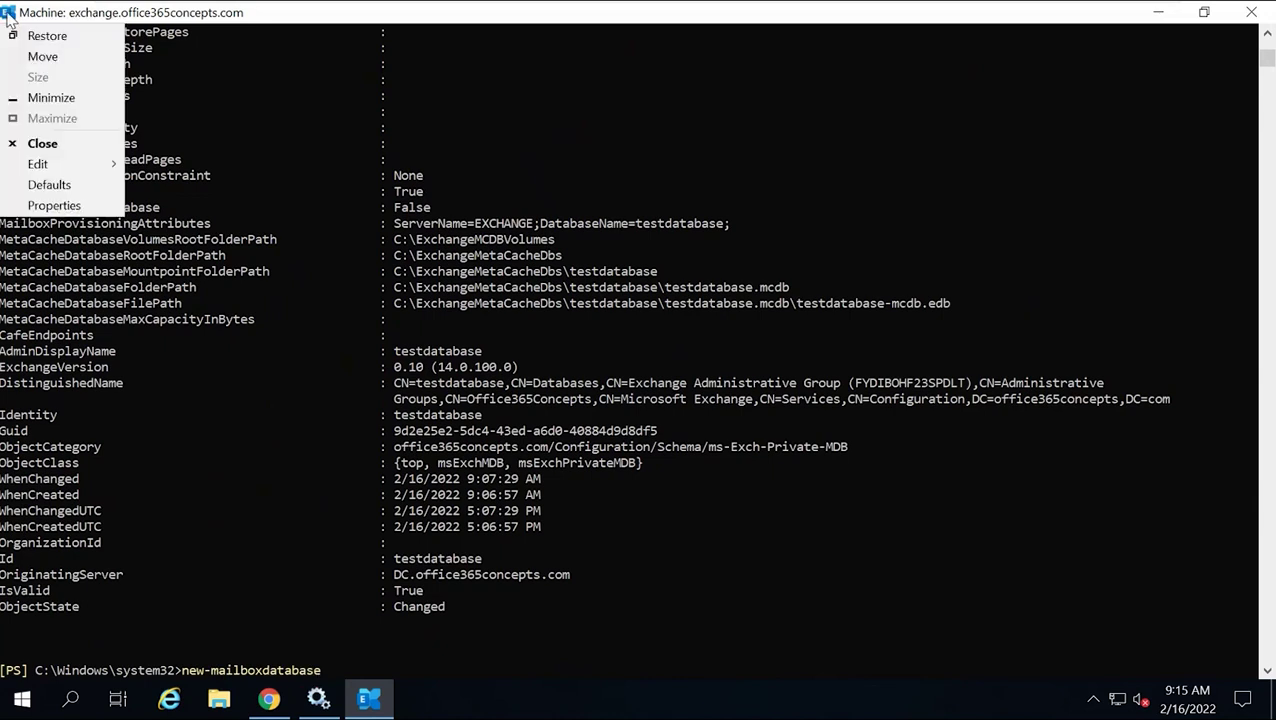
{"action": "left_click", "coordinate": [45, 205]}
{"action": "left_click", "coordinate": [89, 57]}
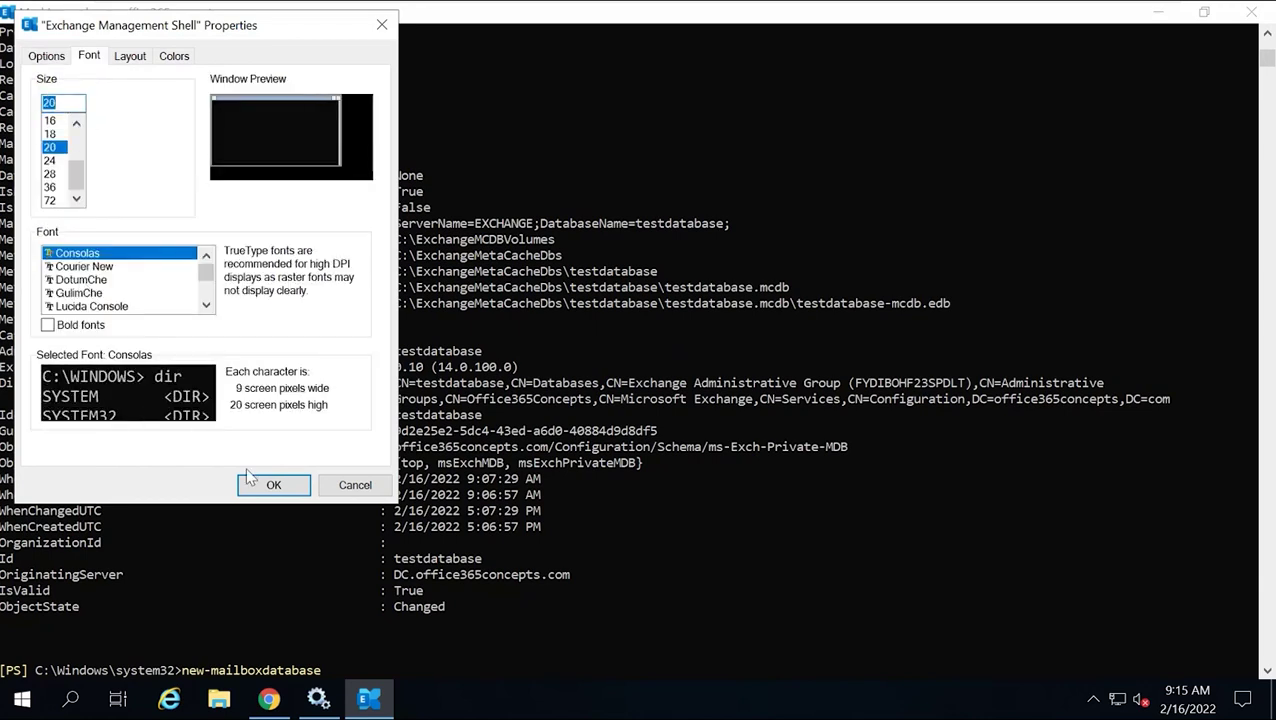
{"action": "left_click", "coordinate": [50, 134]}
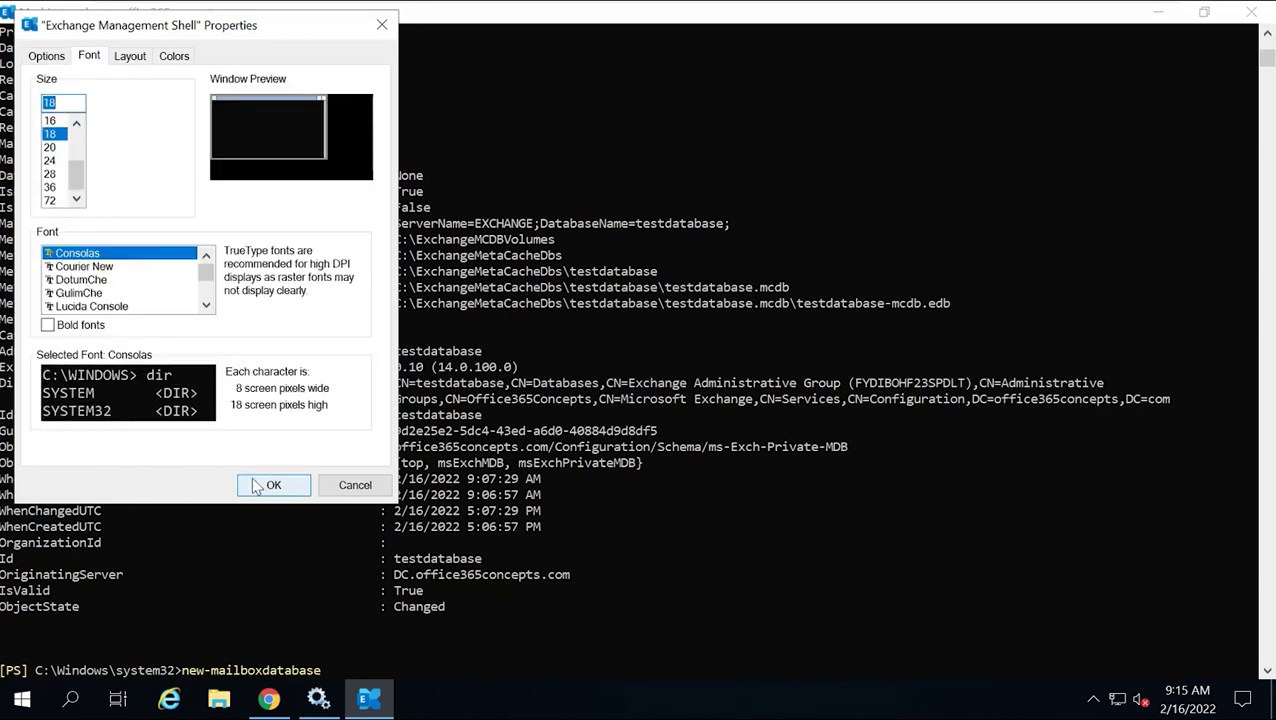
{"action": "left_click", "coordinate": [266, 486]}
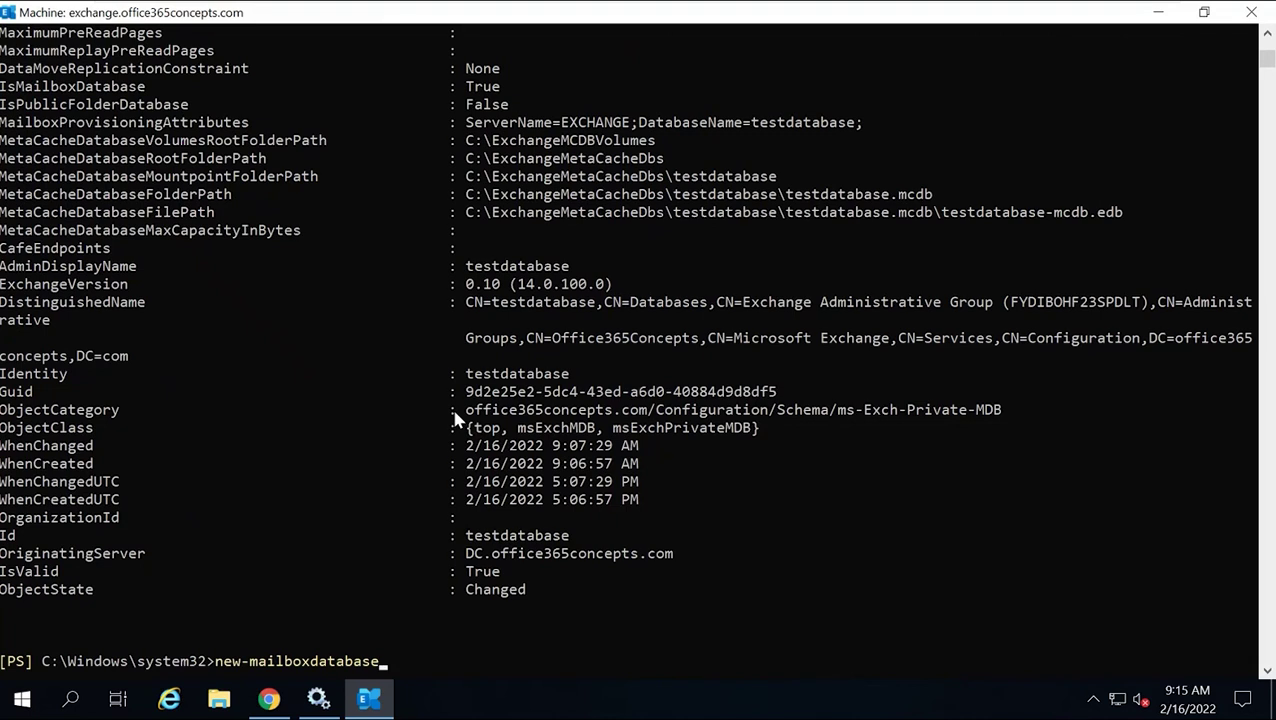
Step: Extend the New-MailboxDatabase command with -Server exchange, -Name "DB1" and the -EdbFilePath parameter
{"action": "key", "text": "Tab"}
{"action": "type", "text": "-Server"}
{"action": "type", "text": "exchange"}
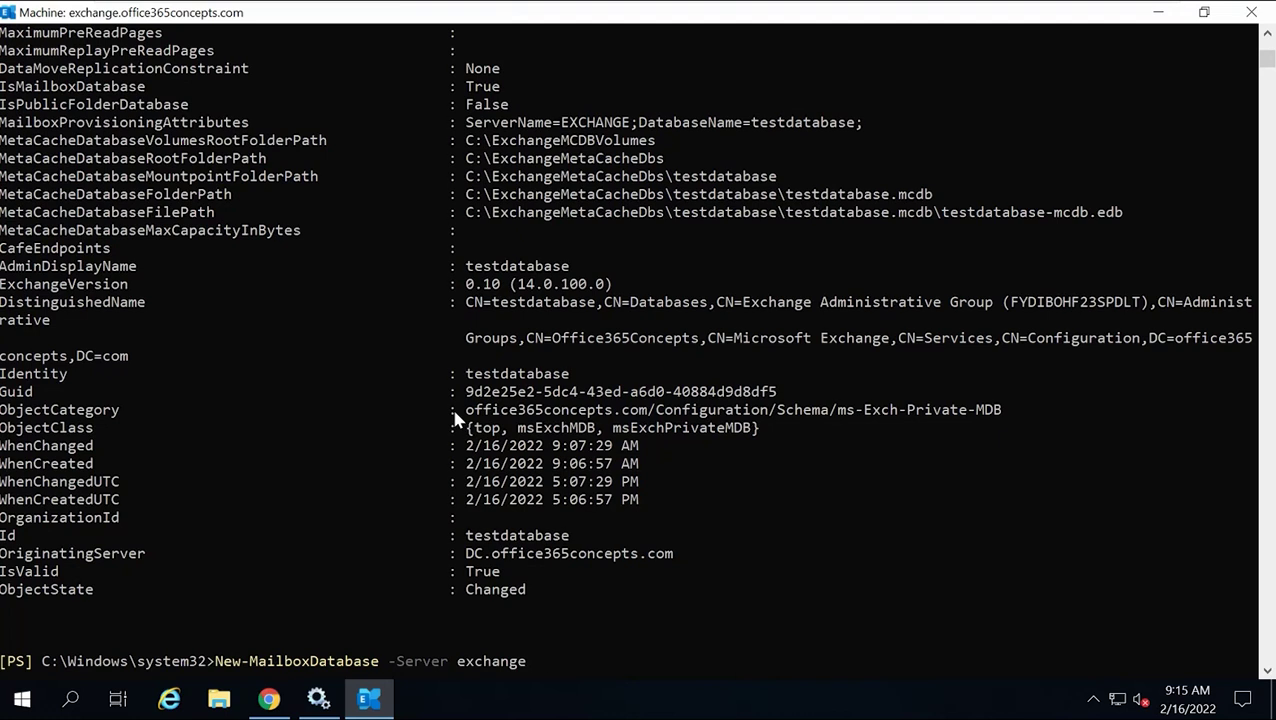
{"action": "type", "text": " -Name"}
{"action": "type", "text": " \"\""}
{"action": "type", "text": "DB1"}
{"action": "type", "text": "-edbfilepath"}
{"action": "key", "text": "Tab"}
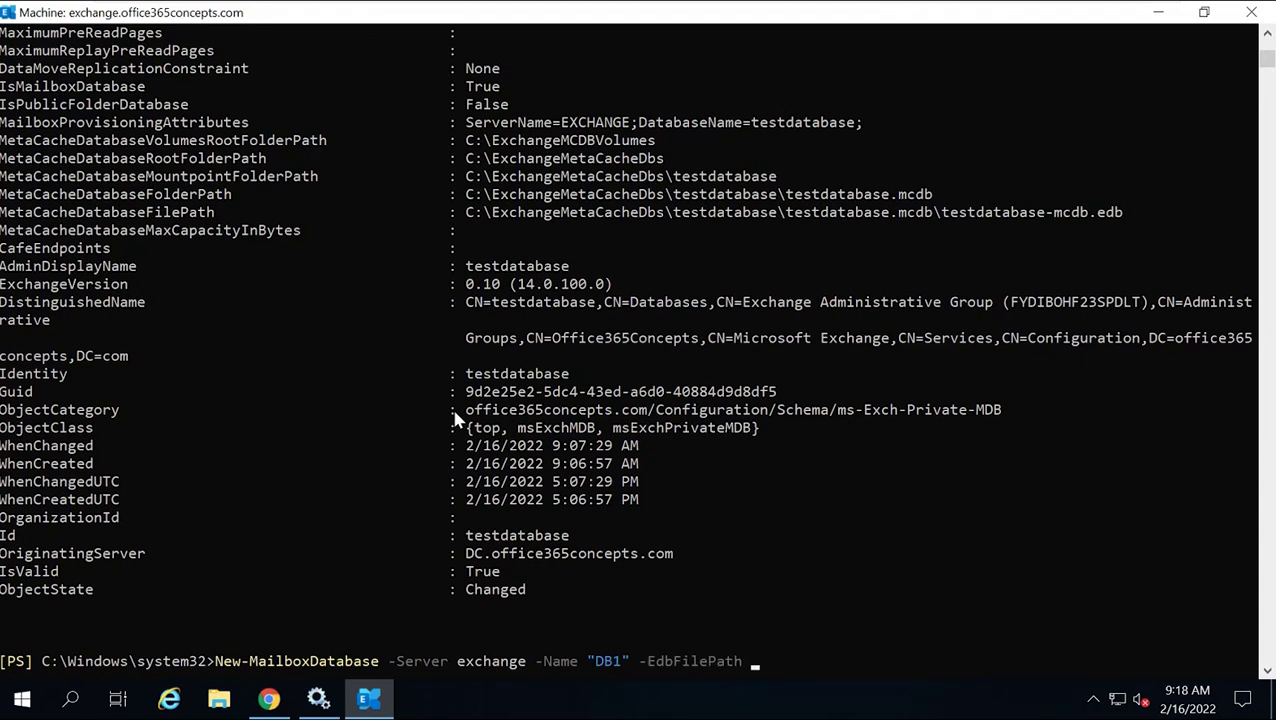
{"action": "left_click", "coordinate": [269, 699]}
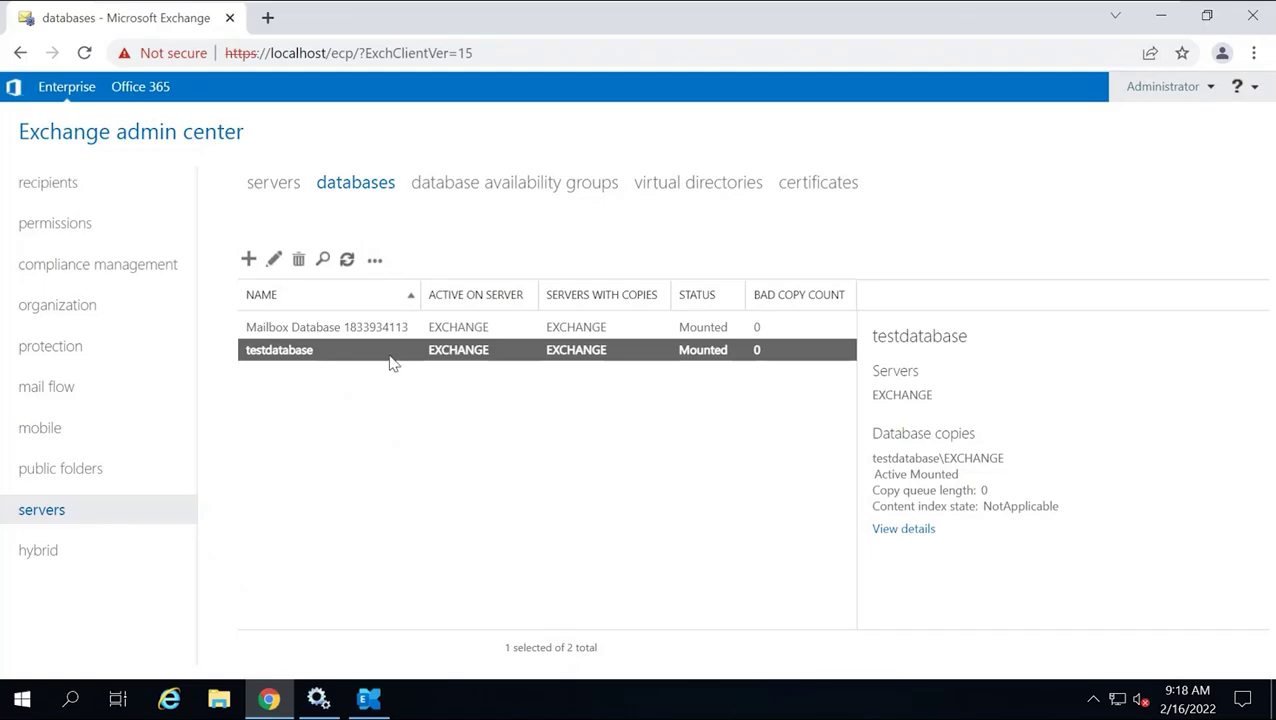
{"action": "double_click", "coordinate": [354, 328]}
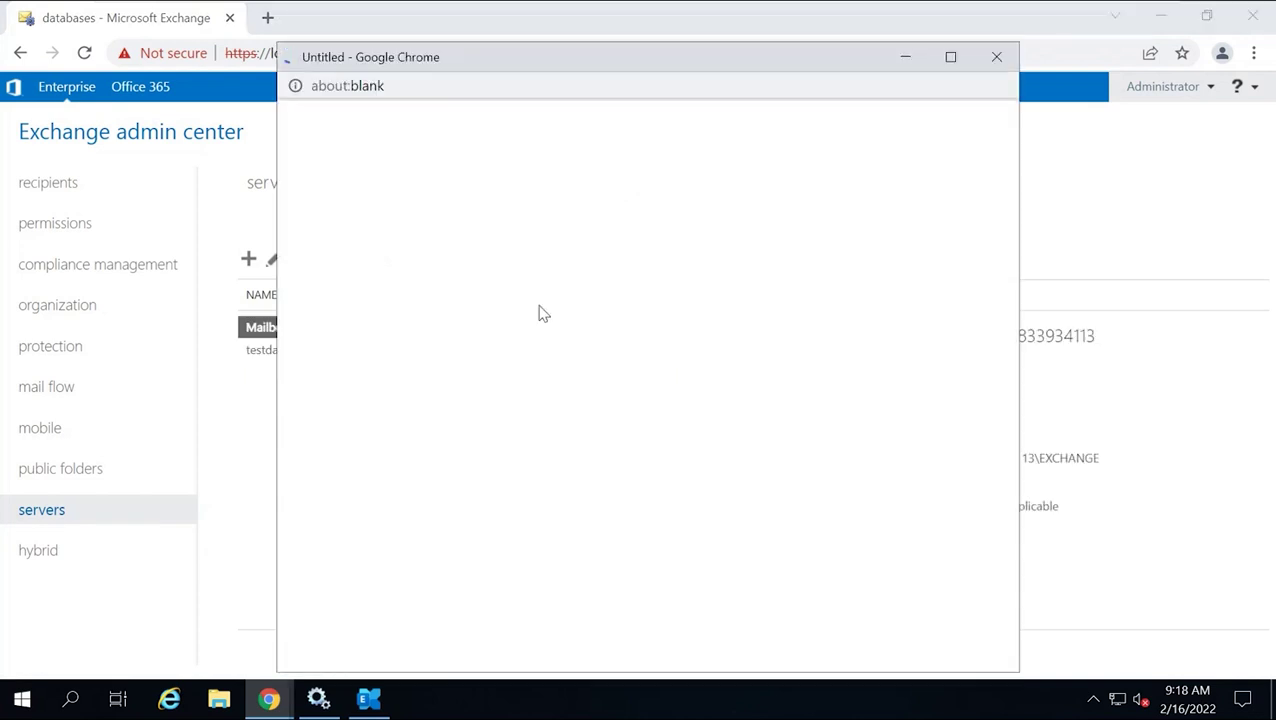
{"action": "left_click", "coordinate": [950, 55]}
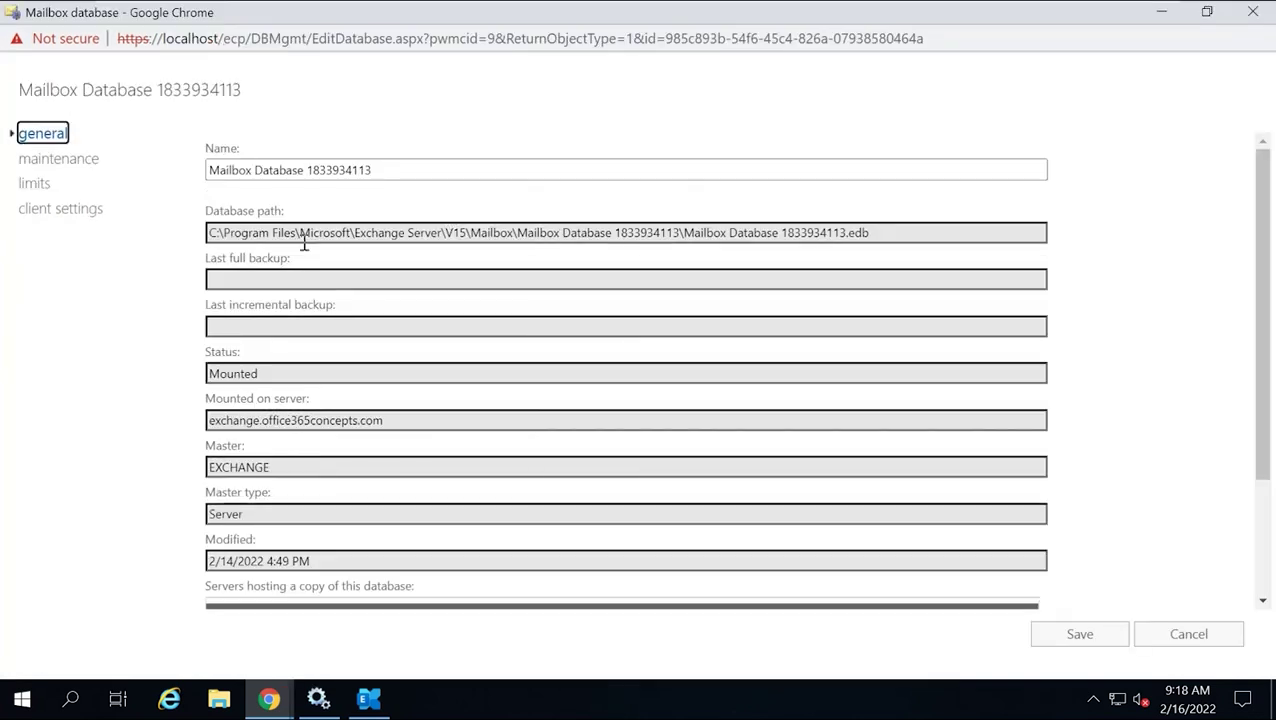
{"action": "triple_click", "coordinate": [304, 233]}
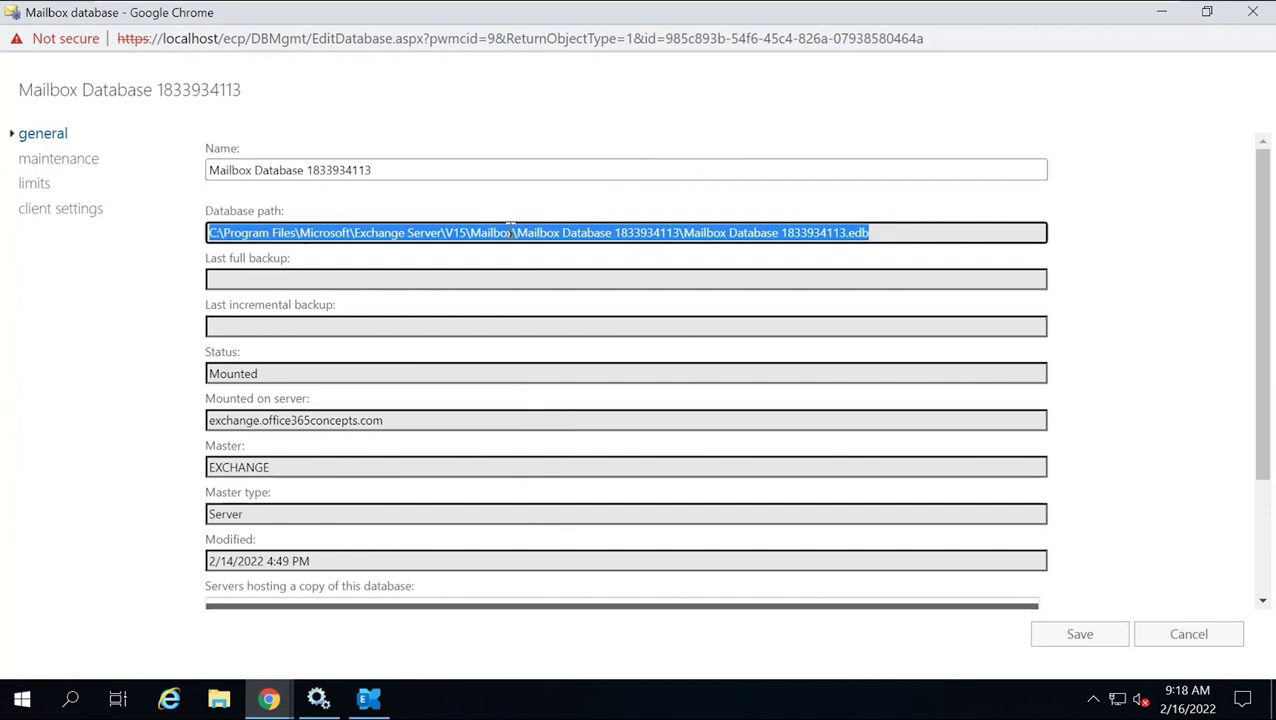
{"action": "left_click", "coordinate": [548, 236]}
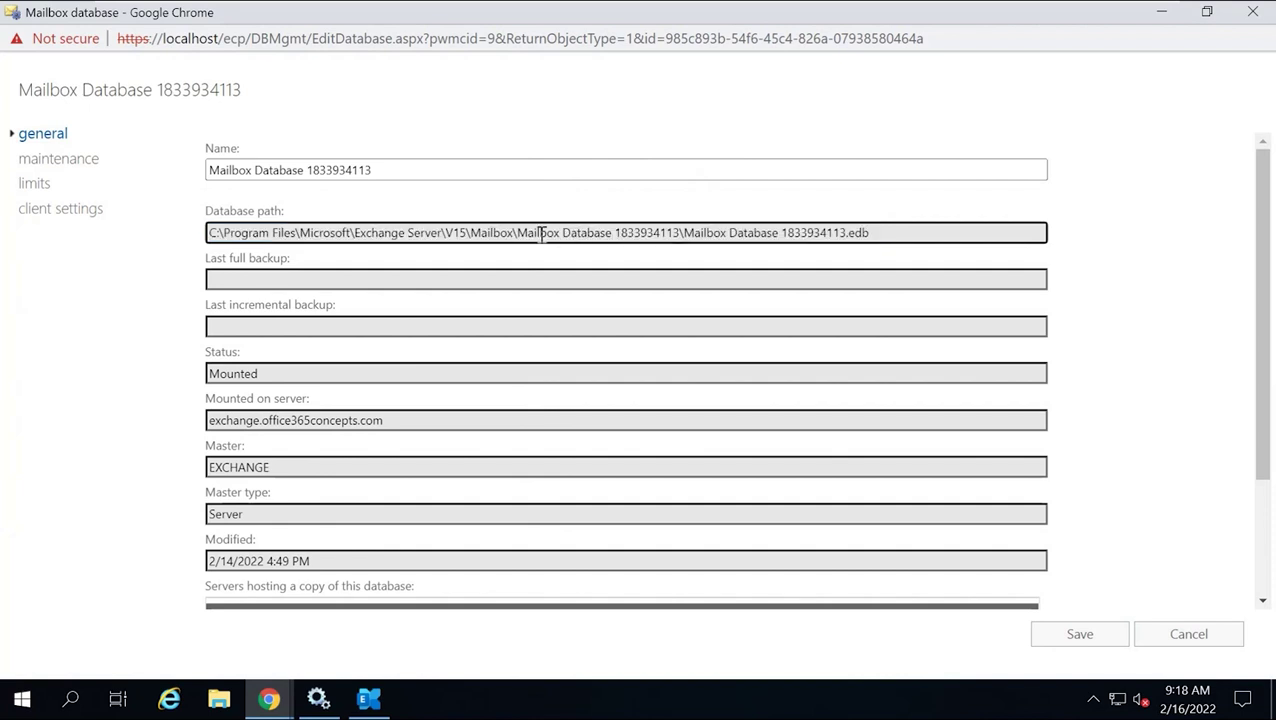
{"action": "left_click_drag", "start_coordinate": [515, 232], "coordinate": [176, 230]}
{"action": "key", "text": "super+c"}
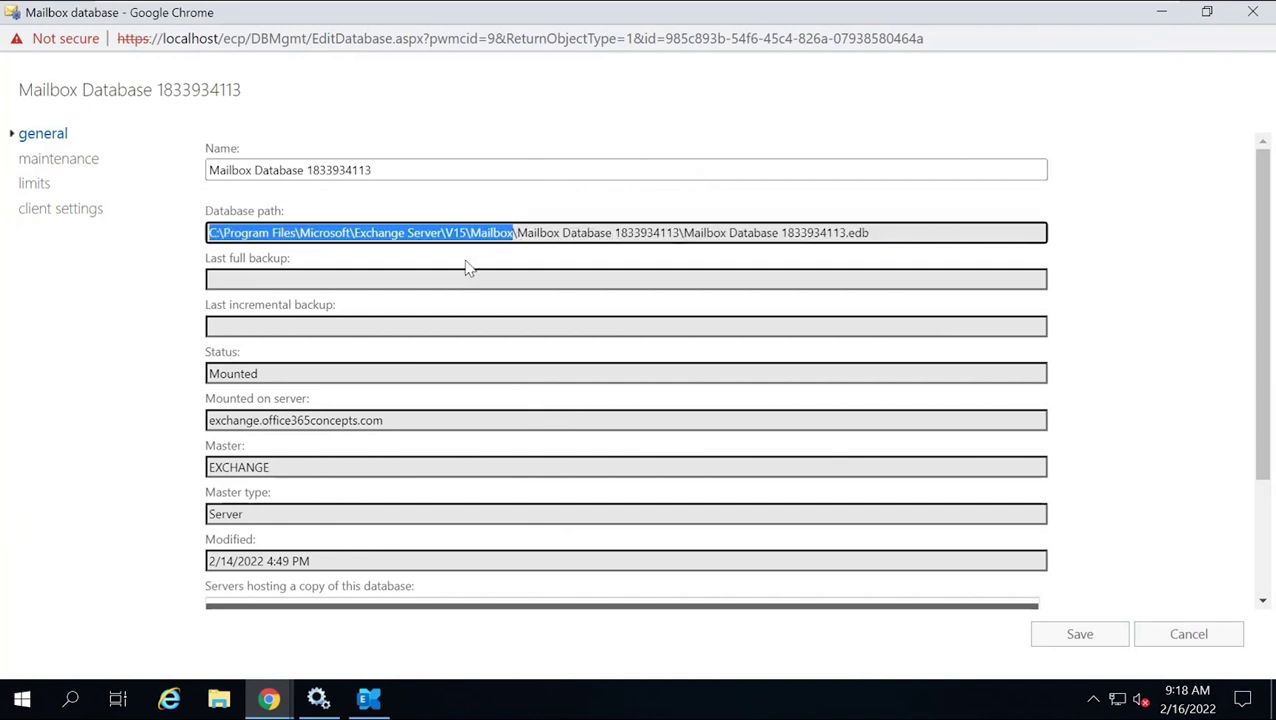
{"action": "left_click", "coordinate": [1252, 12]}
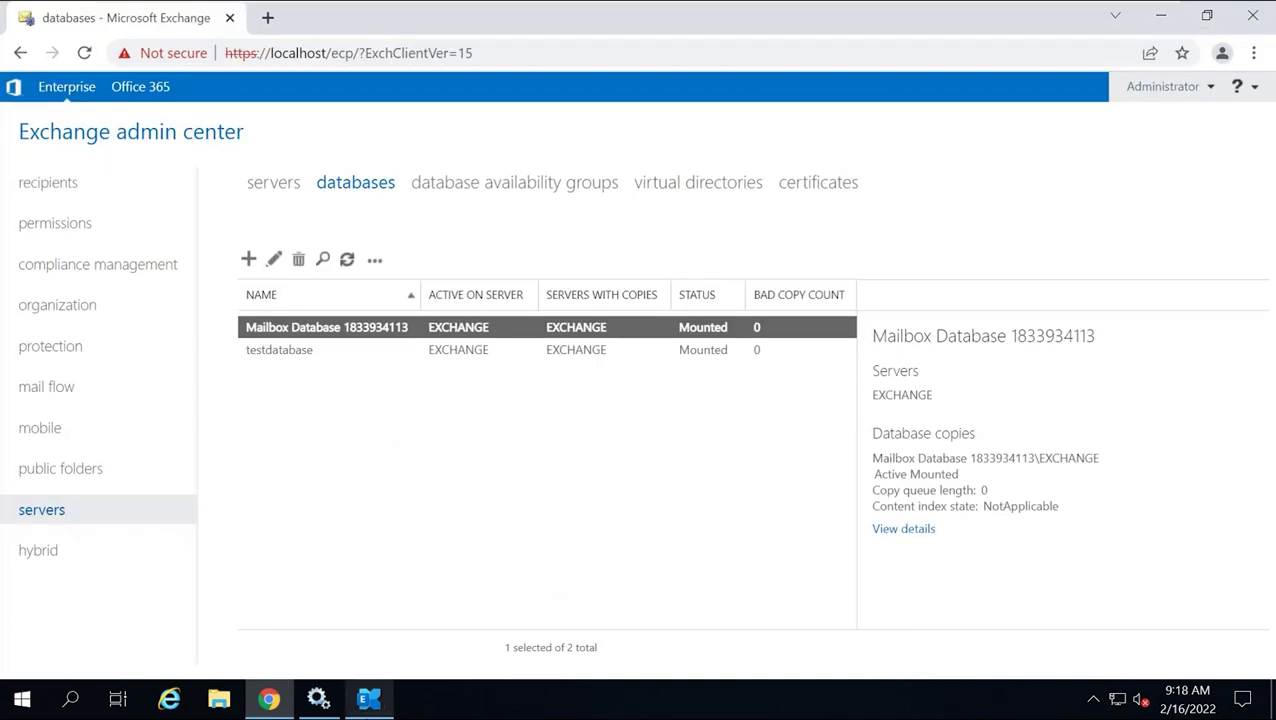
Step: Return to the Exchange Management Shell and try creating DB1 with the copied path extended by \db1.edb, without quotation marks
{"action": "left_click", "coordinate": [369, 698]}
{"action": "right_click", "coordinate": [790, 560]}
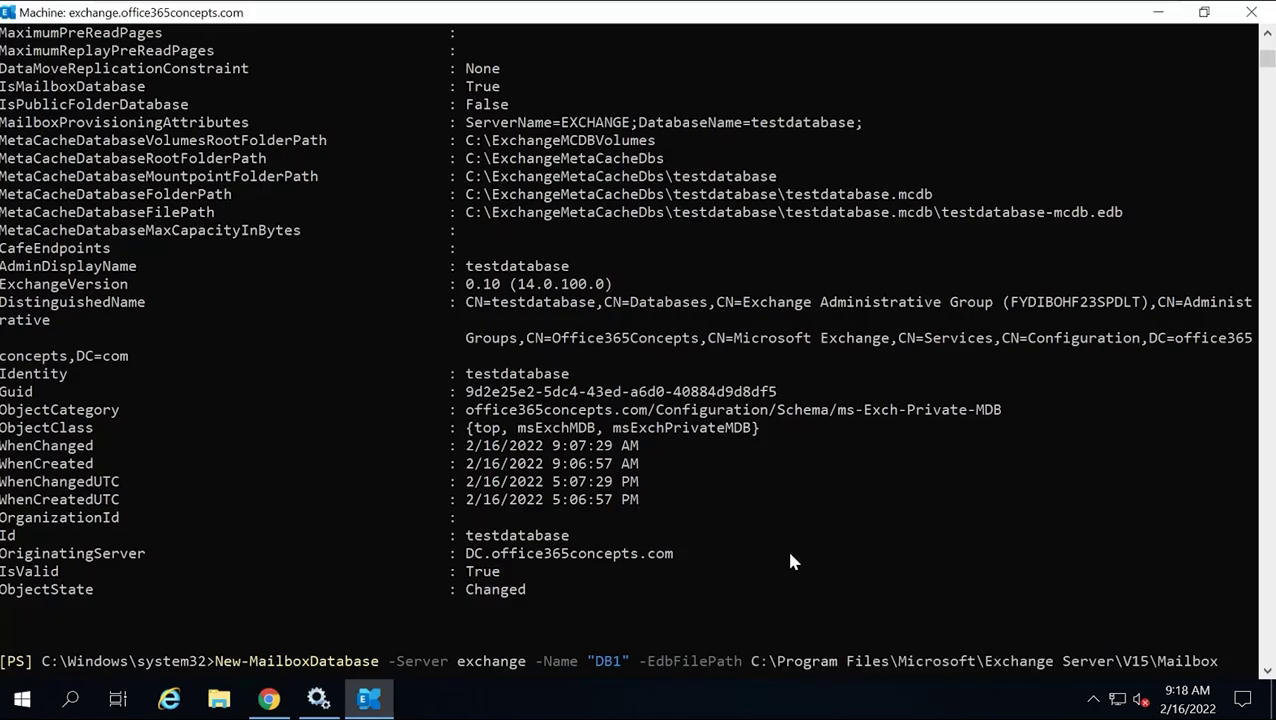
{"action": "type", "text": "\\db1"}
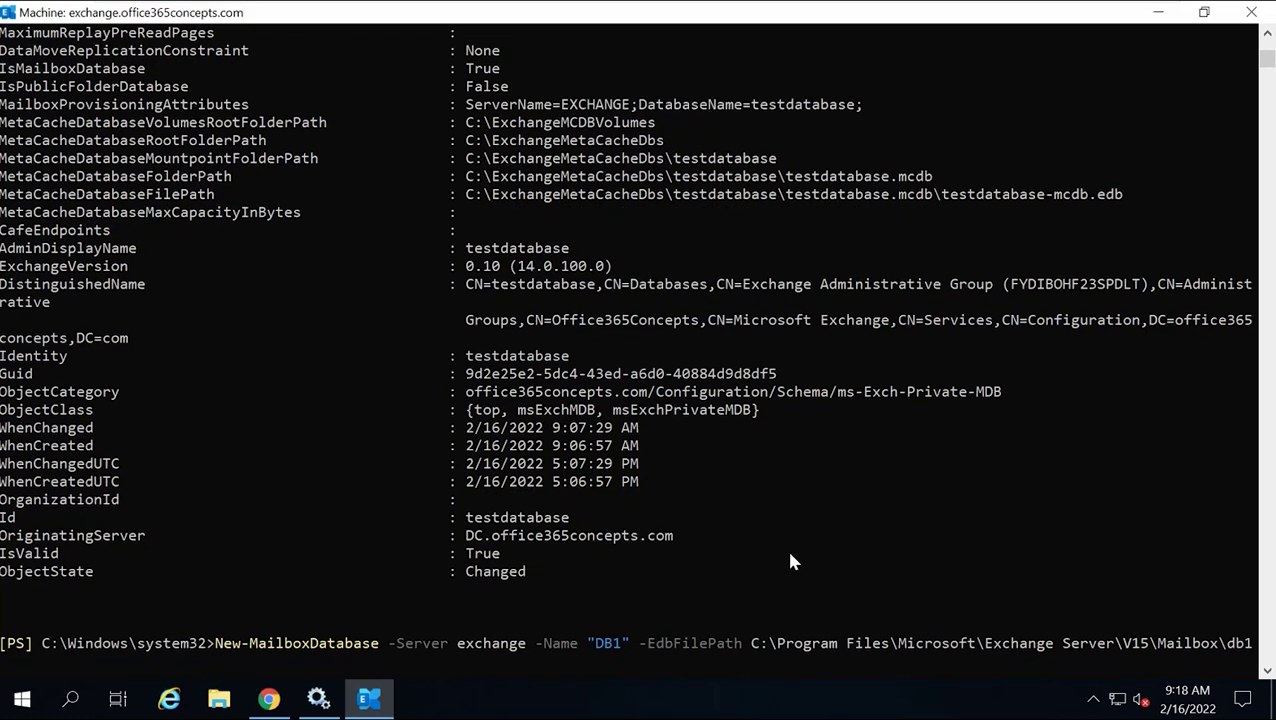
{"action": "type", "text": ".edb"}
{"action": "key", "text": "Return"}
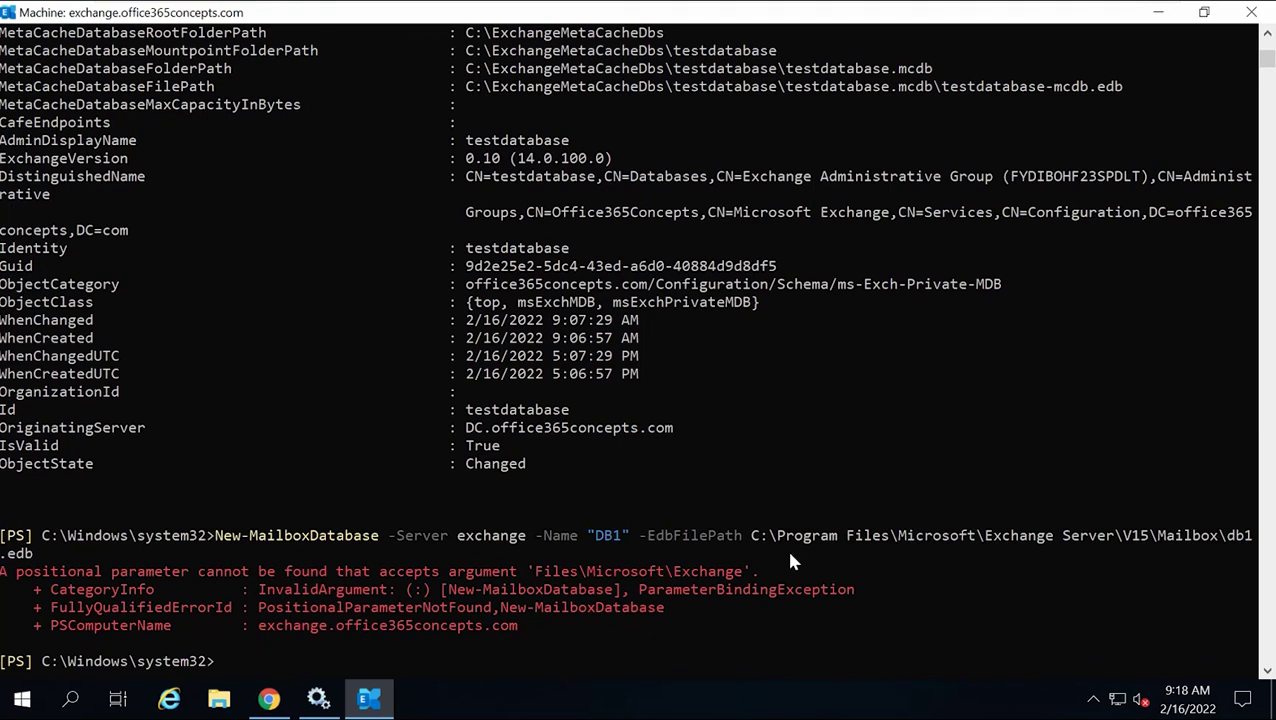
Step: Recall the New-MailboxDatabase command, enclose the whole EdbFilePath in double quotes, and run it to create DB1
{"action": "key", "text": "Up"}
{"action": "type", "text": "\""}
{"action": "key", "text": "Left"}
{"action": "key", "text": "Left"}
{"action": "key", "text": "Left"}
{"action": "key", "text": "Left"}
{"action": "key", "text": "Left"}
{"action": "key", "text": "Left"}
{"action": "key", "text": "Left"}
{"action": "key", "text": "Left"}
{"action": "key", "text": "Left"}
{"action": "key", "text": "Left"}
{"action": "key", "text": "Left"}
{"action": "key", "text": "Left"}
{"action": "key", "text": "Left"}
{"action": "key", "text": "Left"}
{"action": "key", "text": "Left"}
{"action": "key", "text": "Left"}
{"action": "key", "text": "Left"}
{"action": "key", "text": "Left"}
{"action": "key", "text": "Left"}
{"action": "key", "text": "Left"}
{"action": "key", "text": "Left"}
{"action": "key", "text": "Left"}
{"action": "key", "text": "Left"}
{"action": "key", "text": "Left"}
{"action": "key", "text": "Left"}
{"action": "key", "text": "Left"}
{"action": "key", "text": "Left"}
{"action": "key", "text": "Left"}
{"action": "key", "text": "Left"}
{"action": "key", "text": "Left"}
{"action": "key", "text": "Left"}
{"action": "key", "text": "Left"}
{"action": "key", "text": "Left"}
{"action": "key", "text": "Left"}
{"action": "key", "text": "Left"}
{"action": "key", "text": "Left"}
{"action": "key", "text": "Left"}
{"action": "key", "text": "Left"}
{"action": "key", "text": "Left"}
{"action": "key", "text": "Left"}
{"action": "type", "text": "\""}
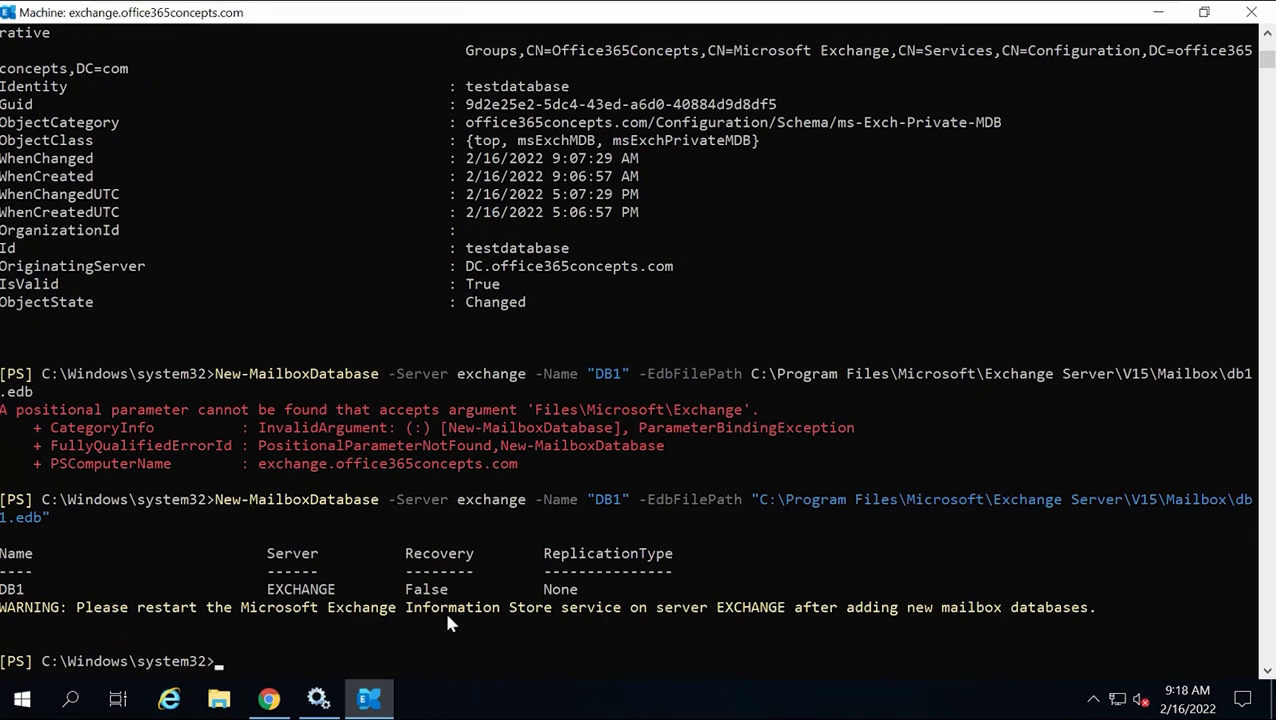
Step: Switch to the Services console and restart the Microsoft Exchange Information Store service
{"action": "left_click_drag", "start_coordinate": [258, 612], "coordinate": [622, 610]}
{"action": "left_click", "coordinate": [616, 610]}
{"action": "left_click", "coordinate": [318, 698]}
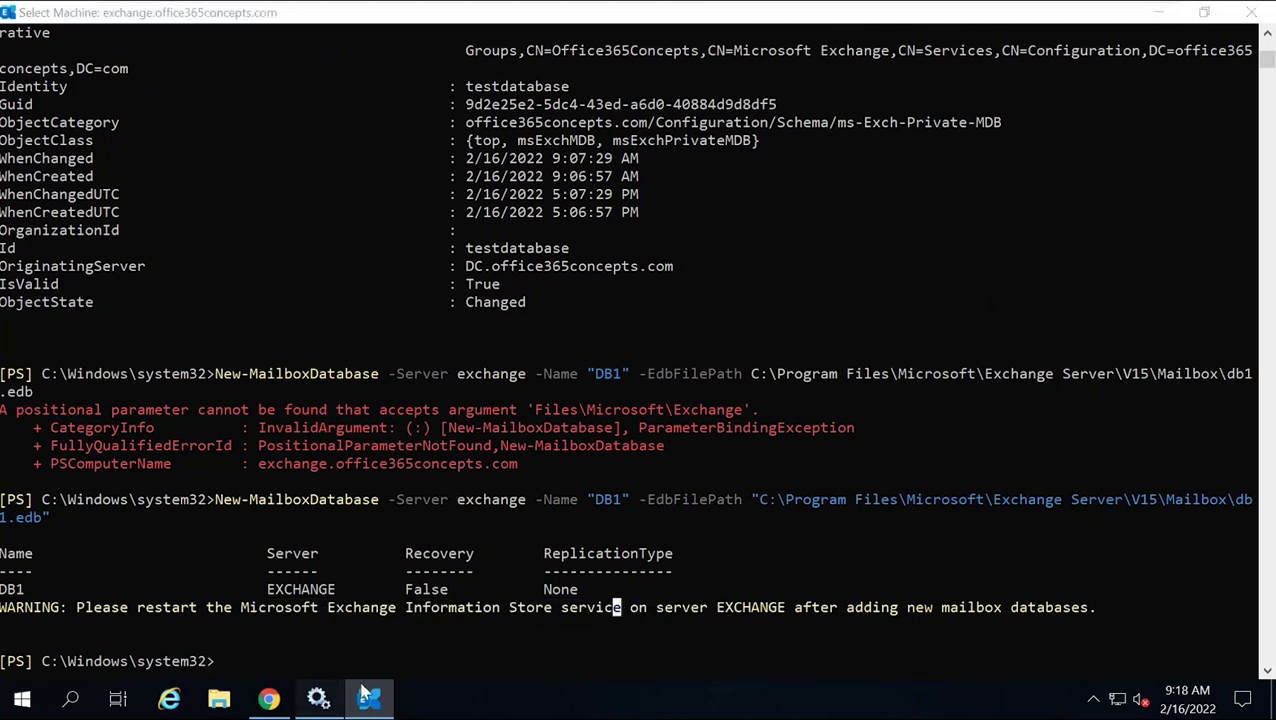
{"action": "left_click", "coordinate": [142, 164]}
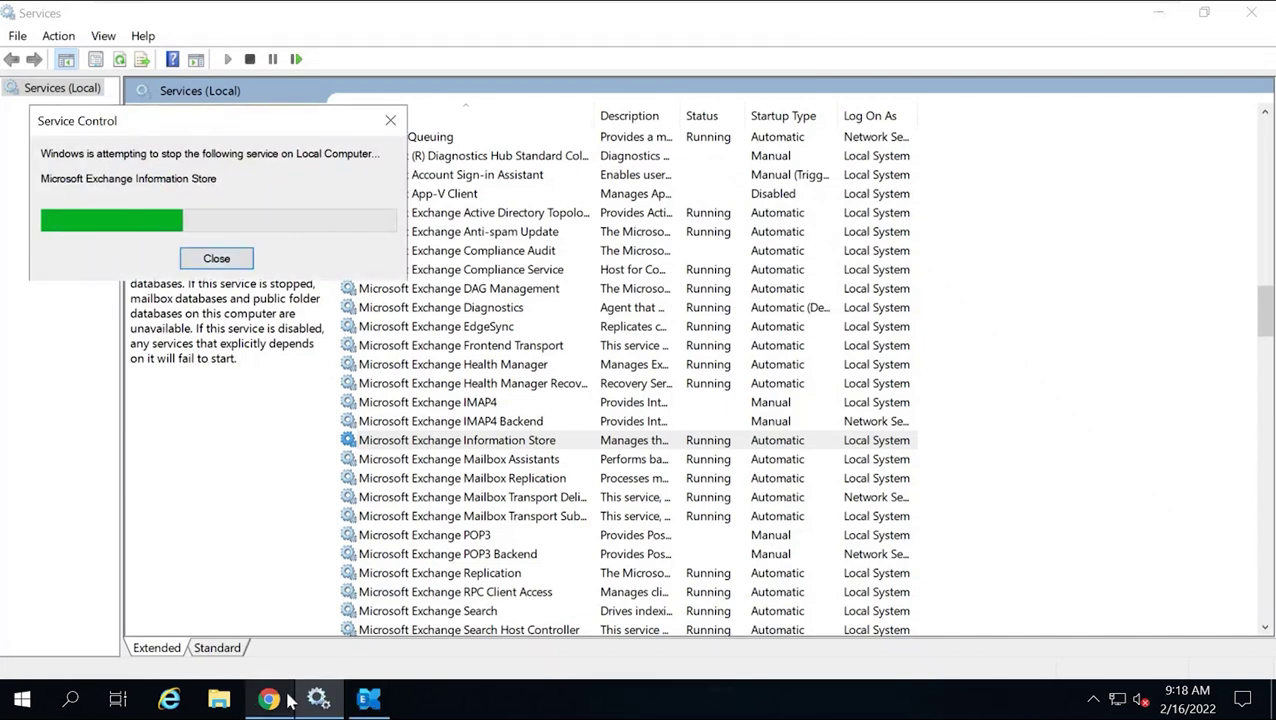
Step: Open C:\Program Files\Microsoft\Exchange Server\V15\Mailbox in File Explorer and check the testdatabase and DB1 folders
{"action": "key", "text": "super+e"}
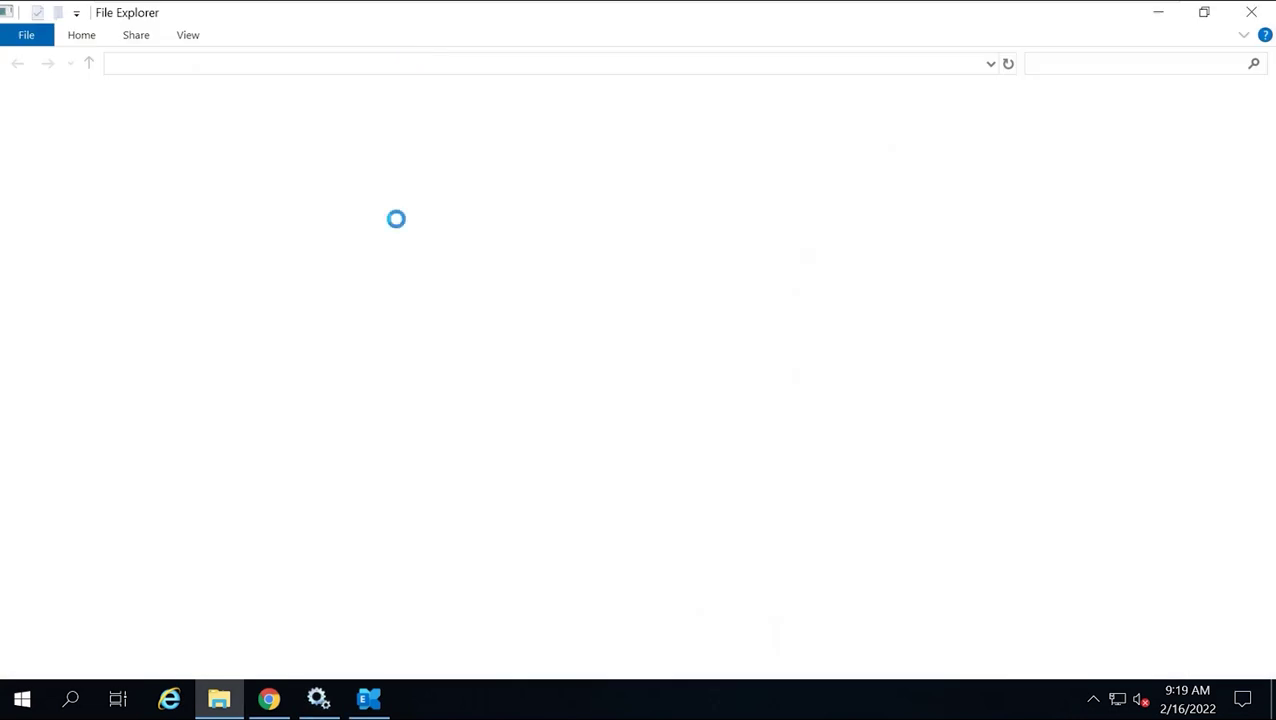
{"action": "left_click", "coordinate": [592, 63]}
{"action": "key", "text": "ctrl+v"}
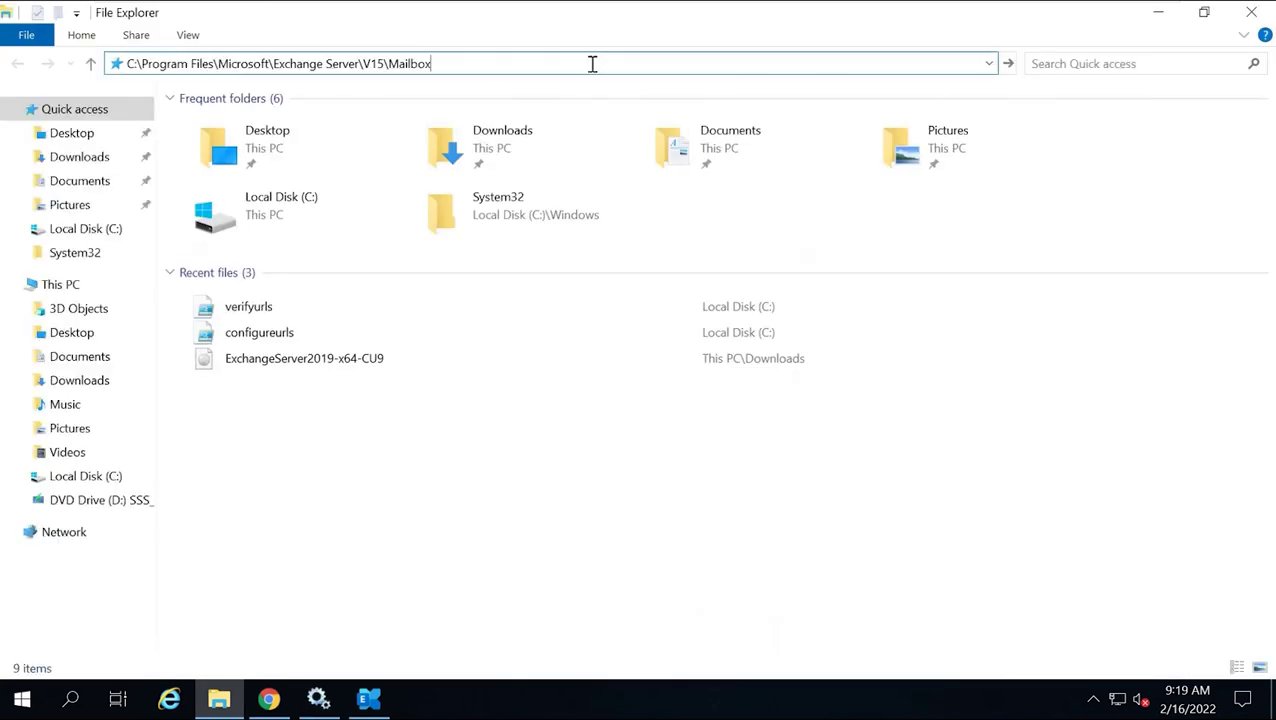
{"action": "key", "text": "Return"}
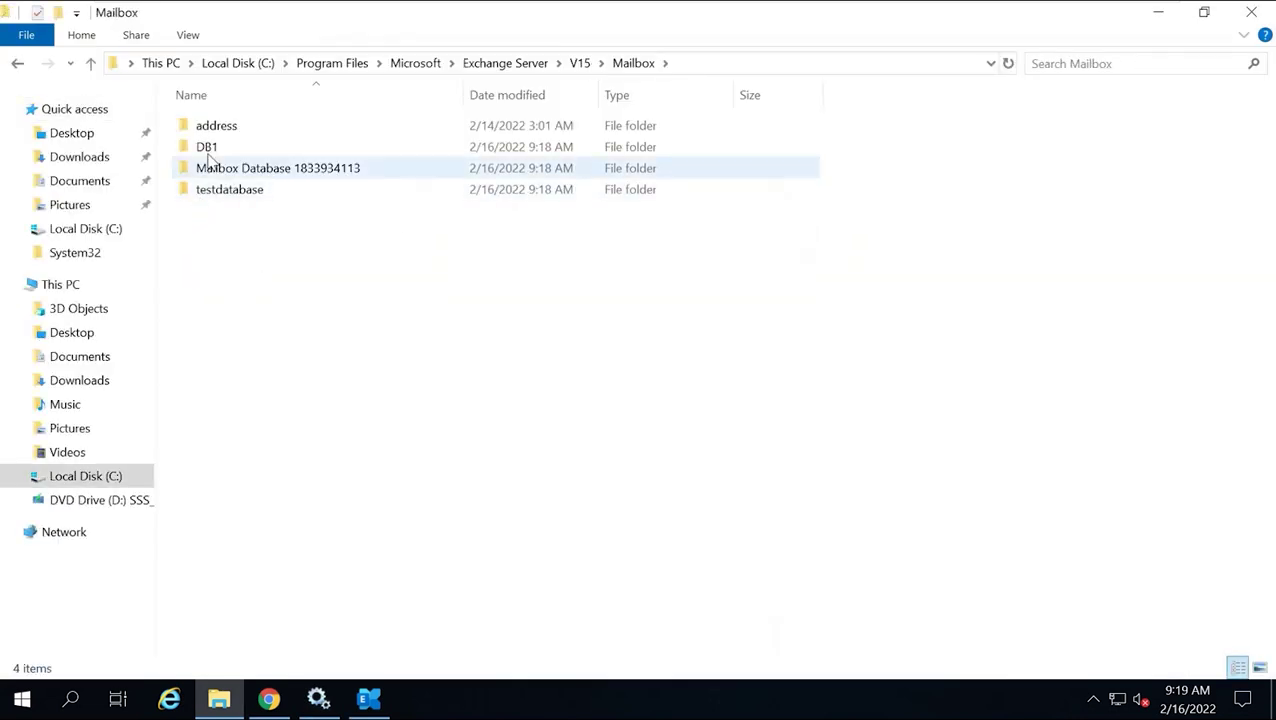
{"action": "left_click", "coordinate": [226, 196]}
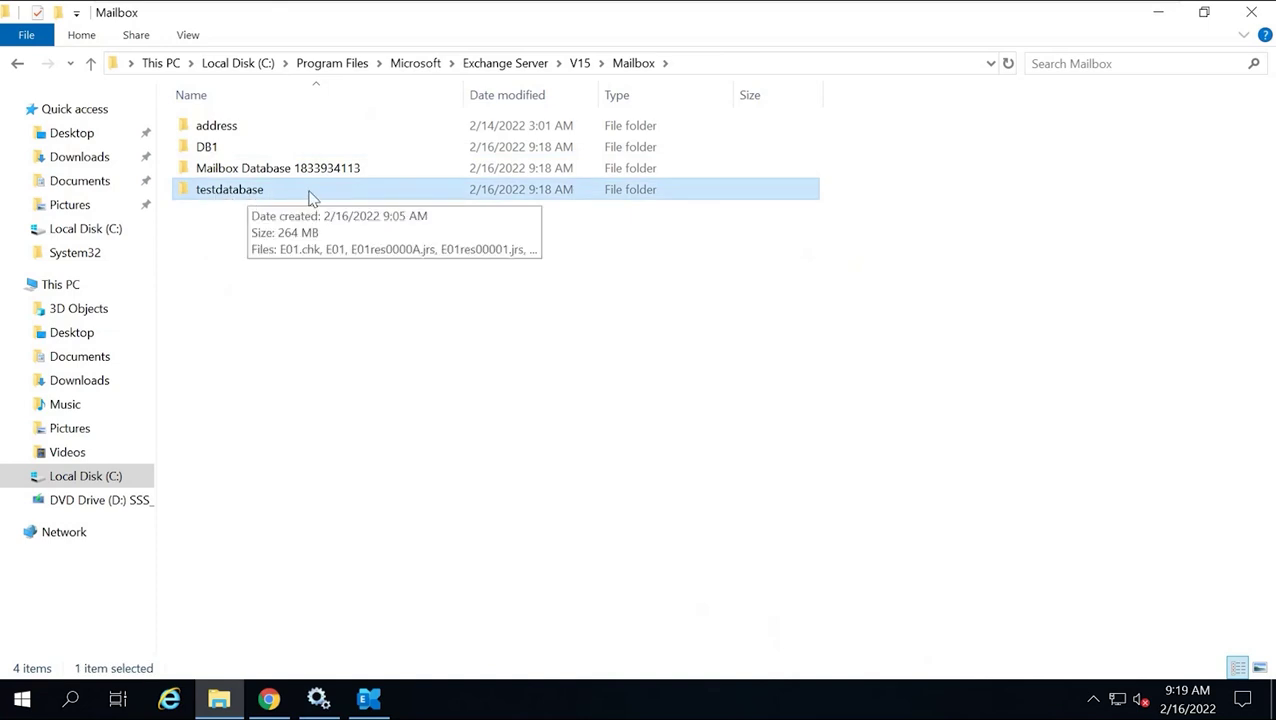
{"action": "left_click", "coordinate": [237, 150]}
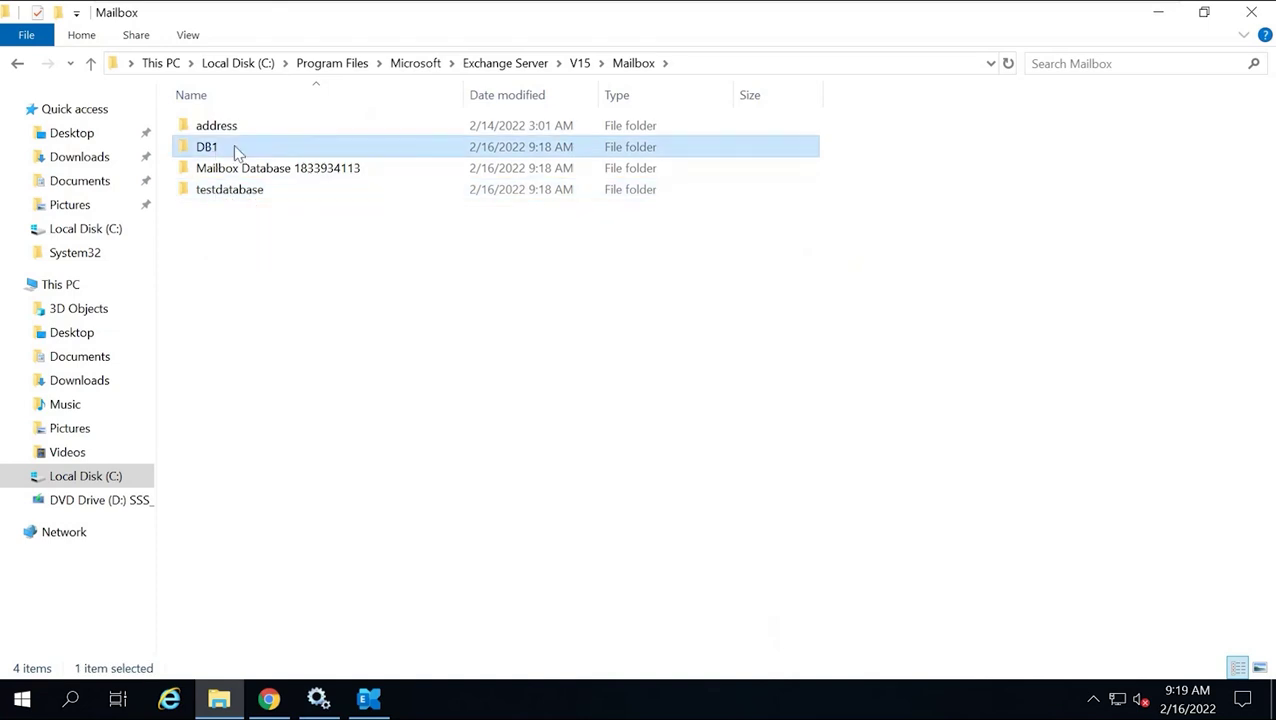
Step: Return to the Exchange Management Shell, clear the screen, and query DB1's deleted item retention with Get-MailboxDatabase -Identity DB1 | fl *deleteditemretention*
{"action": "left_click", "coordinate": [369, 698]}
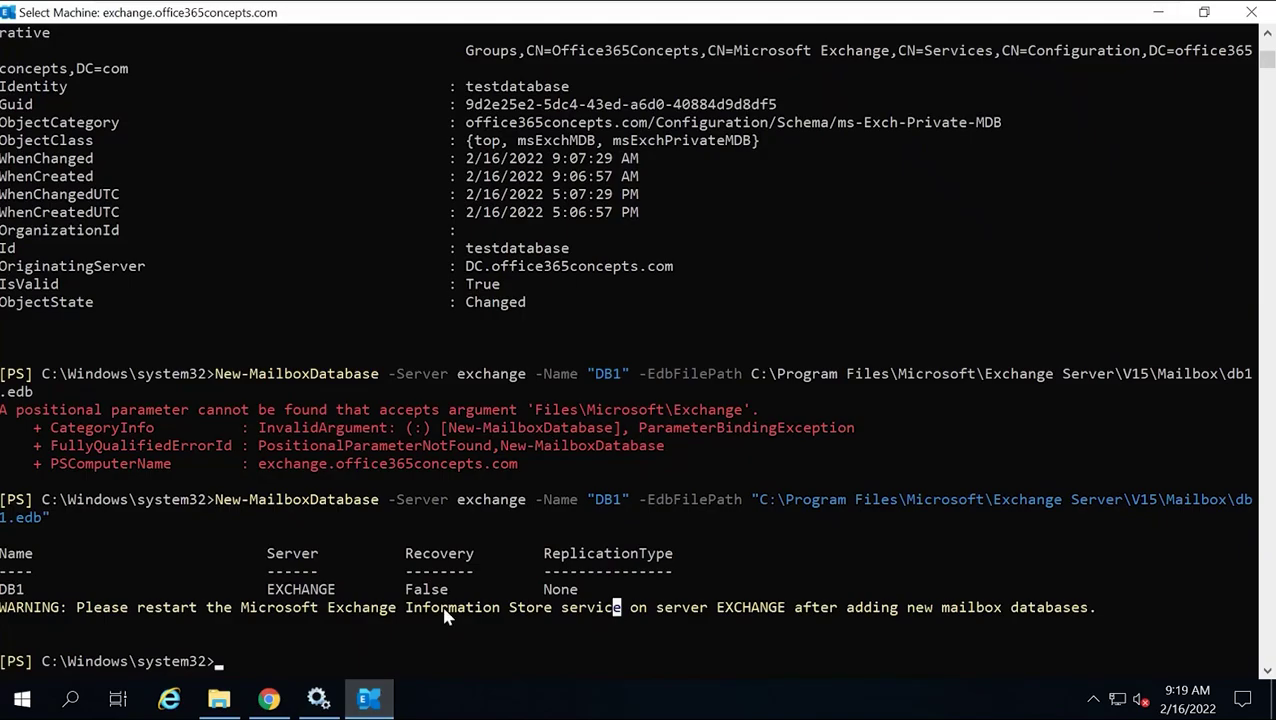
{"action": "left_click_drag", "start_coordinate": [34, 590], "coordinate": [3, 591]}
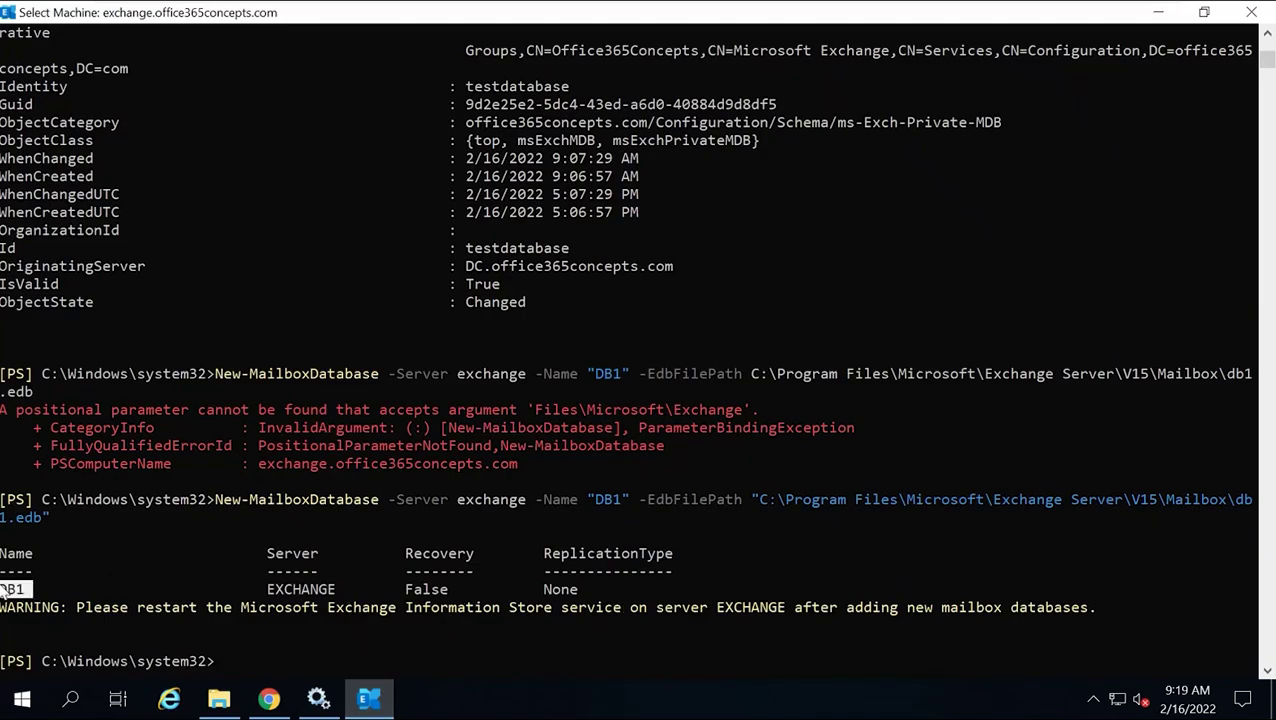
{"action": "key", "text": "ctrl+l"}
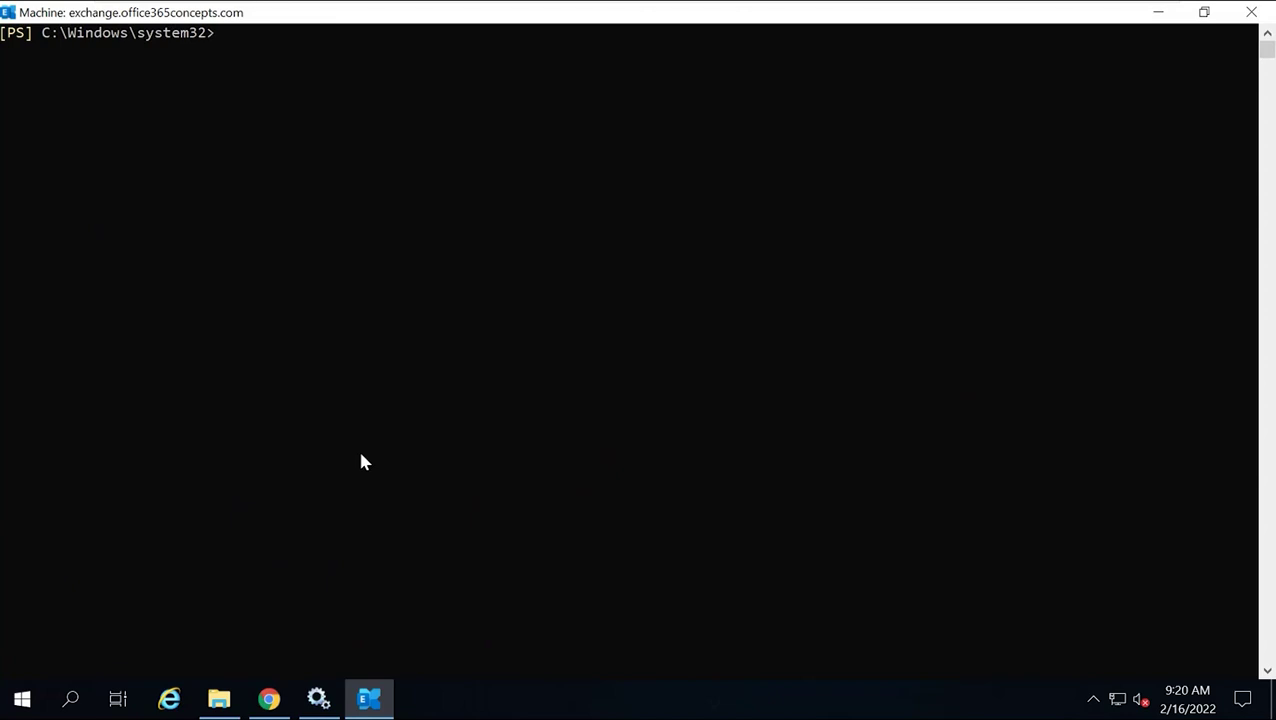
{"action": "type", "text": "get-mailboxdatabas"}
{"action": "key", "text": "Tab"}
{"action": "type", "text": "-Identity "}
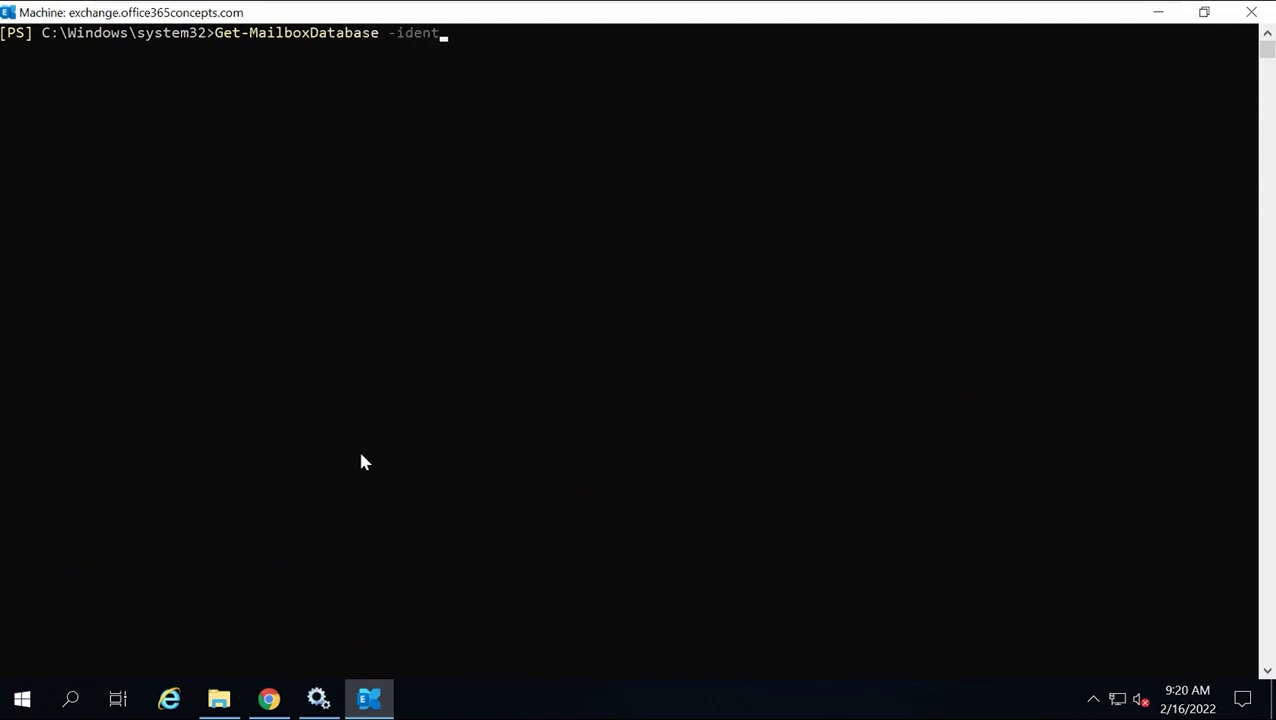
{"action": "type", "text": "DB1 | fl *deleteditemretention*"}
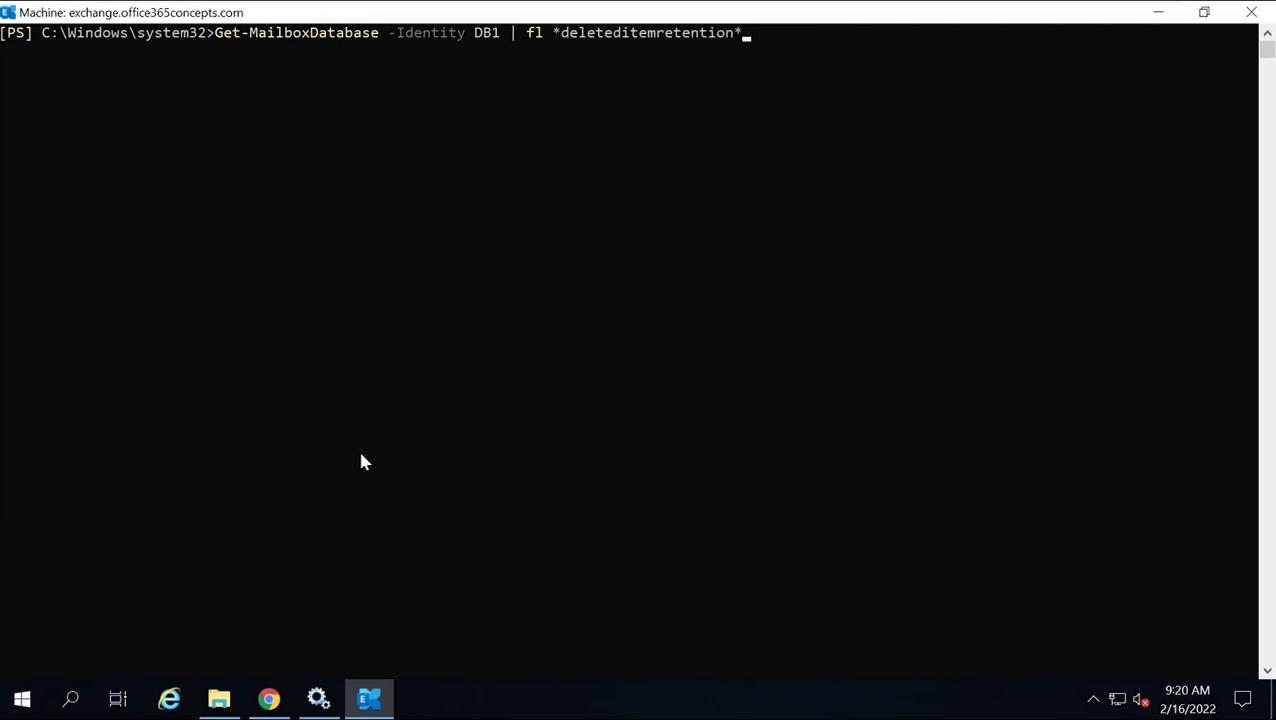
{"action": "key", "text": "Return"}
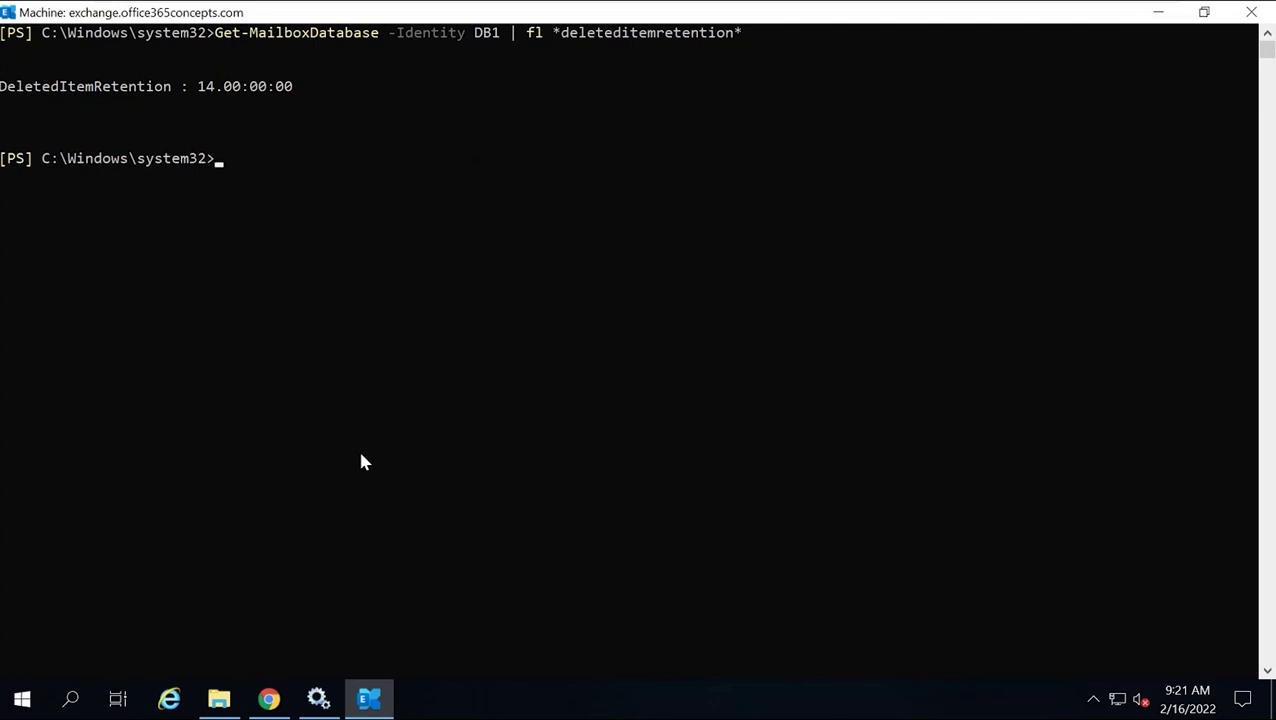
Step: Set DB1's deleted item retention to 07:00:00:00 using Set-MailboxDatabase with the DeletedItemRetention parameter
{"action": "type", "text": "set-mailboxdatabase"}
{"action": "key", "text": "Tab"}
{"action": "type", "text": "-id"}
{"action": "key", "text": "Tab"}
{"action": "type", "text": "DB1 "}
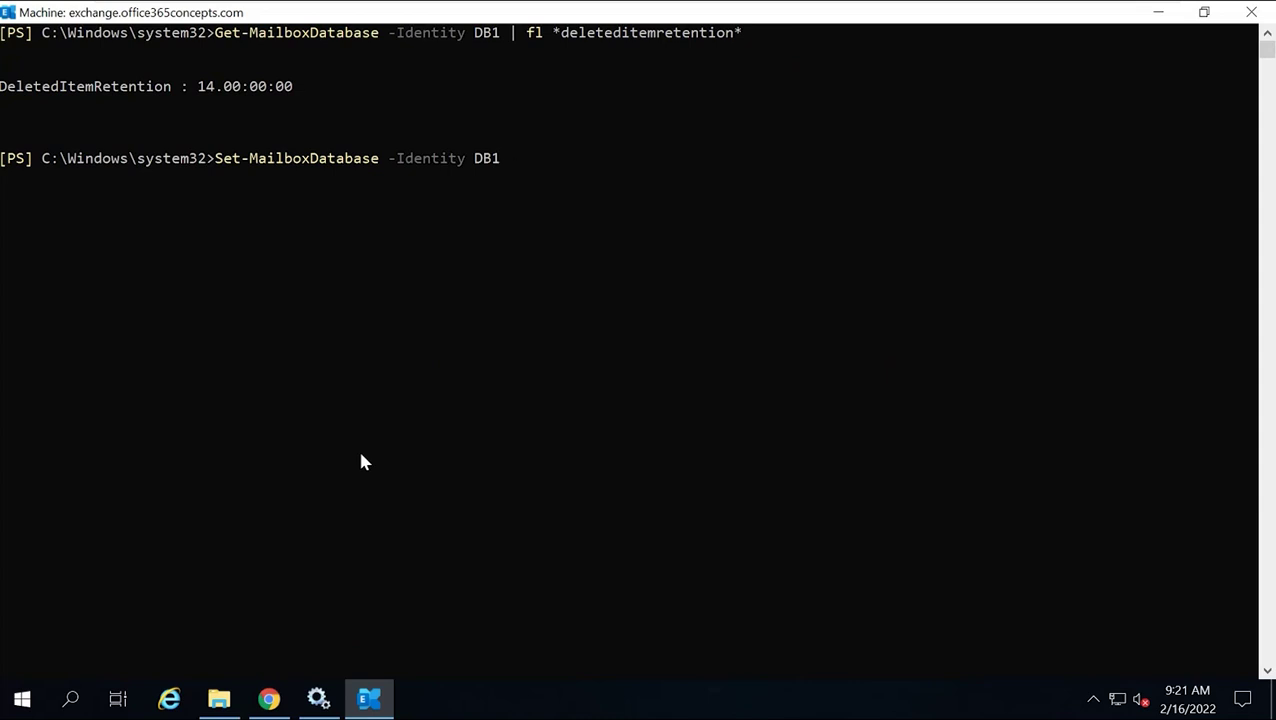
{"action": "type", "text": "-deleteditemret"}
{"action": "key", "text": "Tab"}
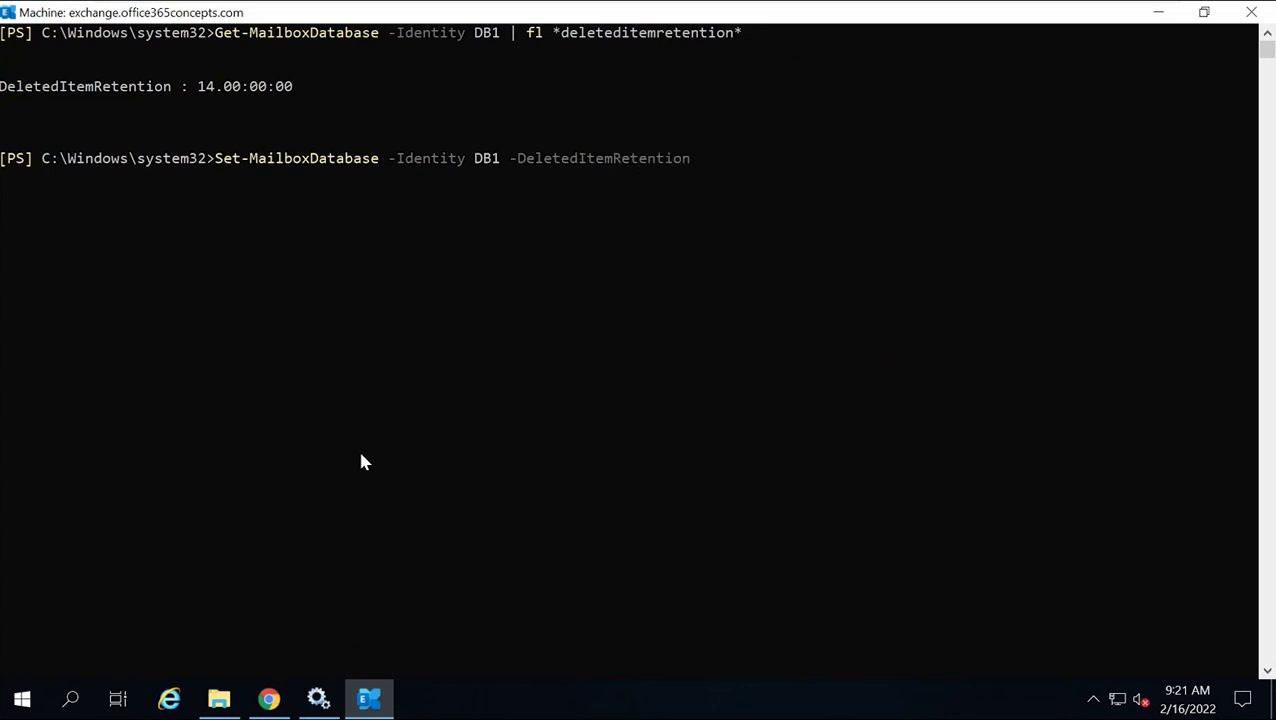
{"action": "type", "text": "07:00:00"}
{"action": "left_click_drag", "start_coordinate": [202, 88], "coordinate": [270, 92]}
{"action": "left_click", "coordinate": [270, 88]}
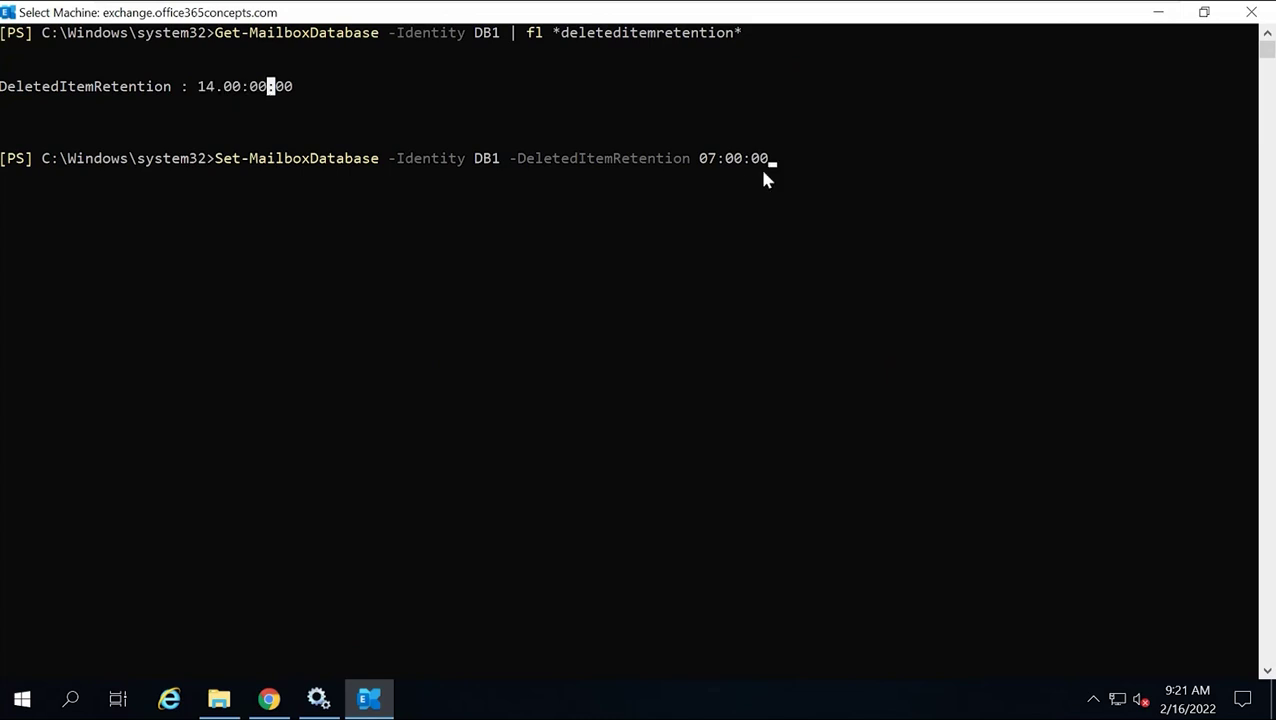
{"action": "type", "text": ":00"}
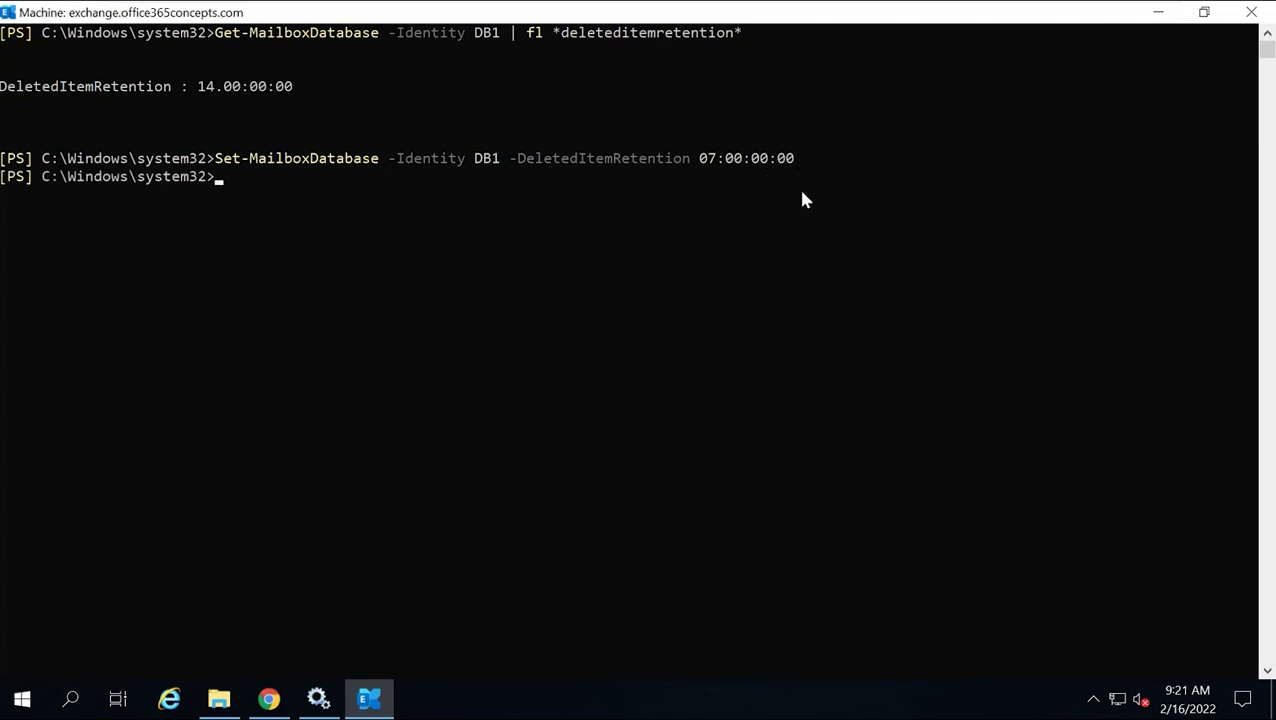
Step: Recall and rerun the Get-MailboxDatabase query for DB1 to check its updated DeletedItemRetention value
{"action": "type", "text": "get-"}
{"action": "key", "text": "BackSpace"}
{"action": "key", "text": "BackSpace"}
{"action": "key", "text": "BackSpace"}
{"action": "key", "text": "BackSpace"}
{"action": "key", "text": "Up"}
{"action": "key", "text": "Up"}
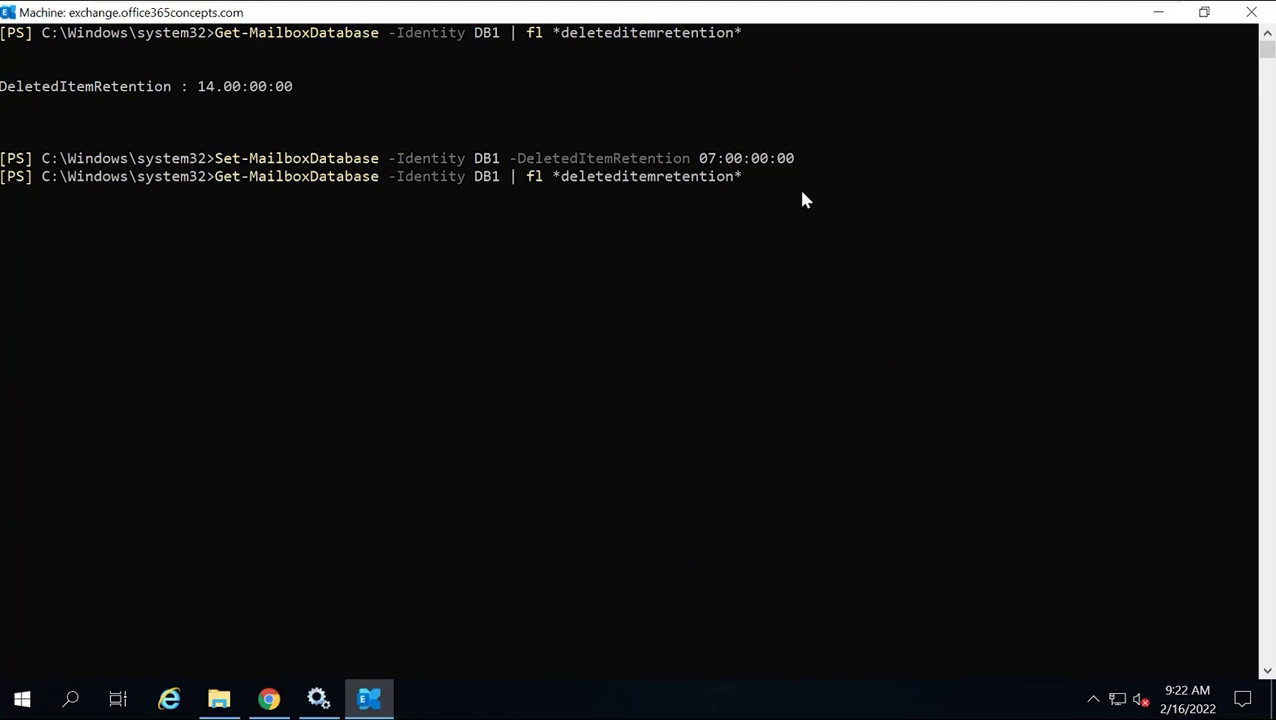
{"action": "key", "text": "Return"}
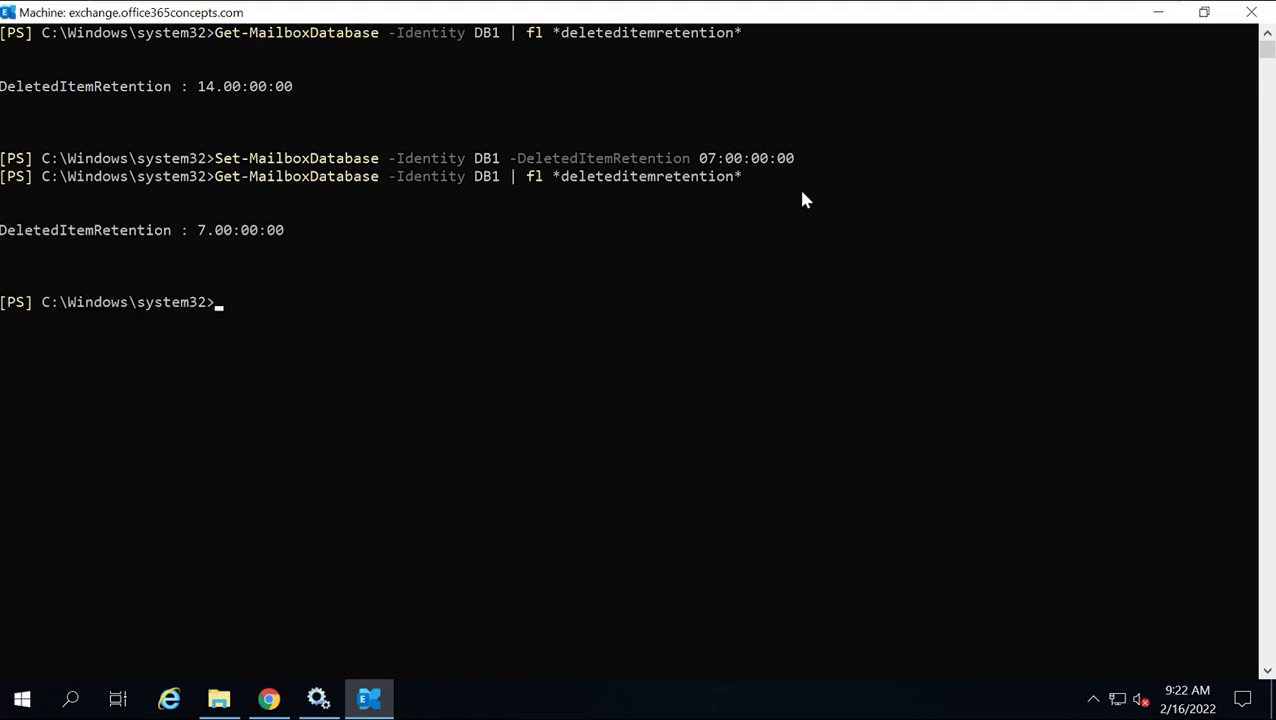
{"action": "left_click_drag", "start_coordinate": [197, 230], "coordinate": [294, 233]}
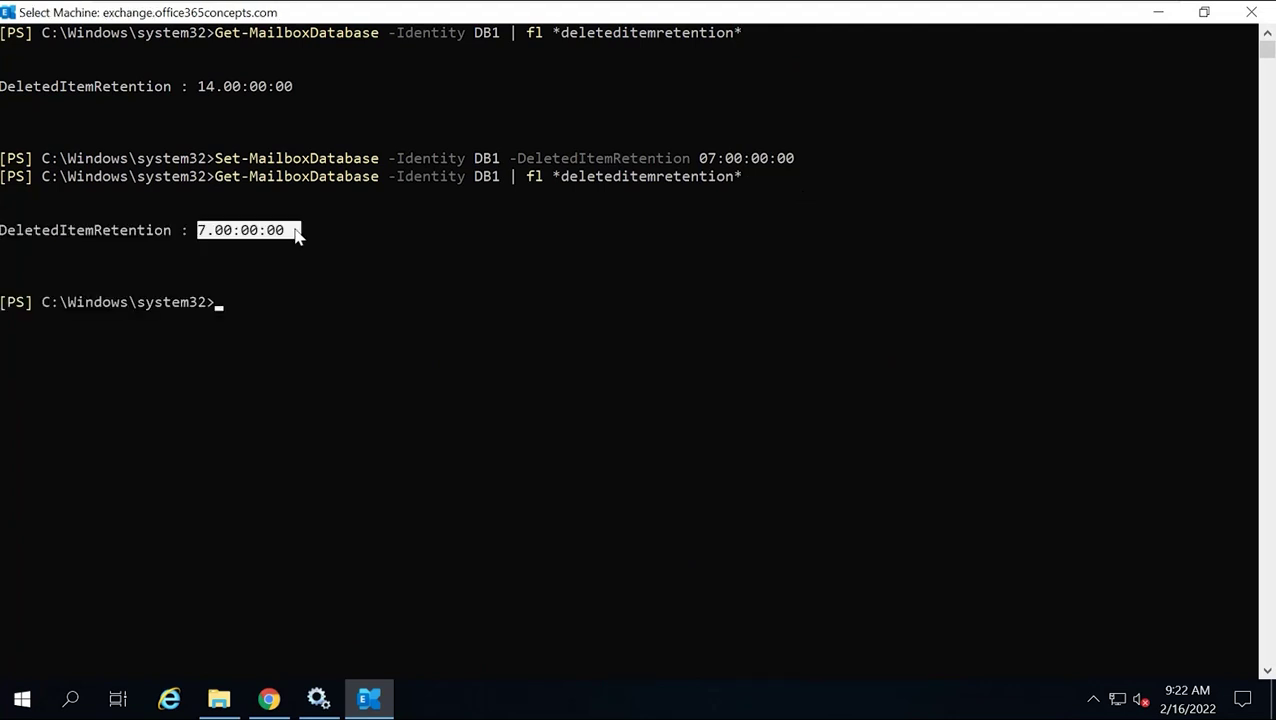